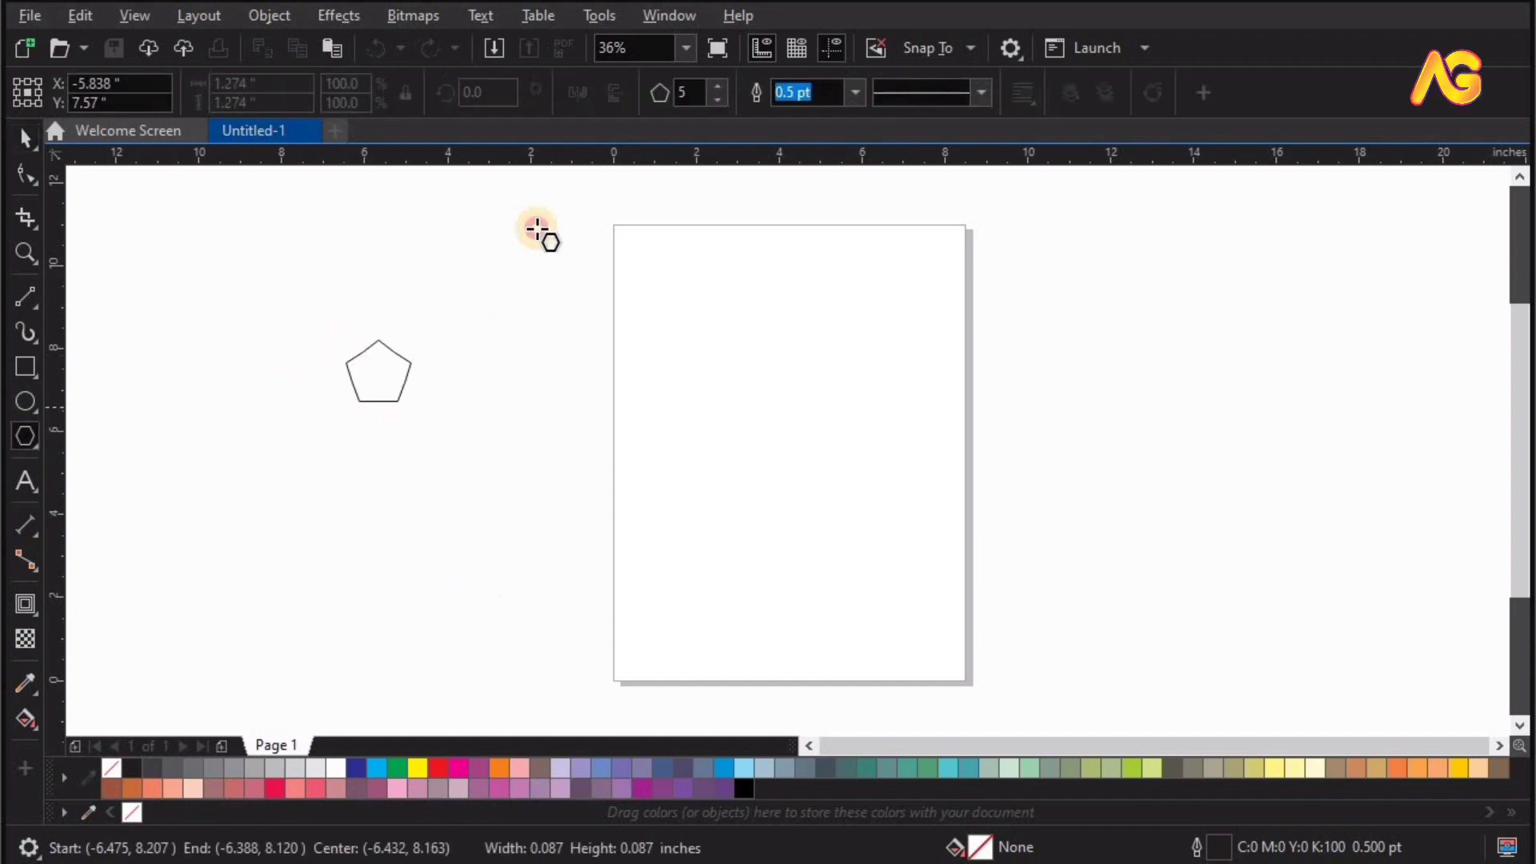
# Step: Draw a six-sided polygon, move it right of the page and zoom in on it
pyautogui.moveTo(346, 342); pyautogui.dragTo(577, 560)
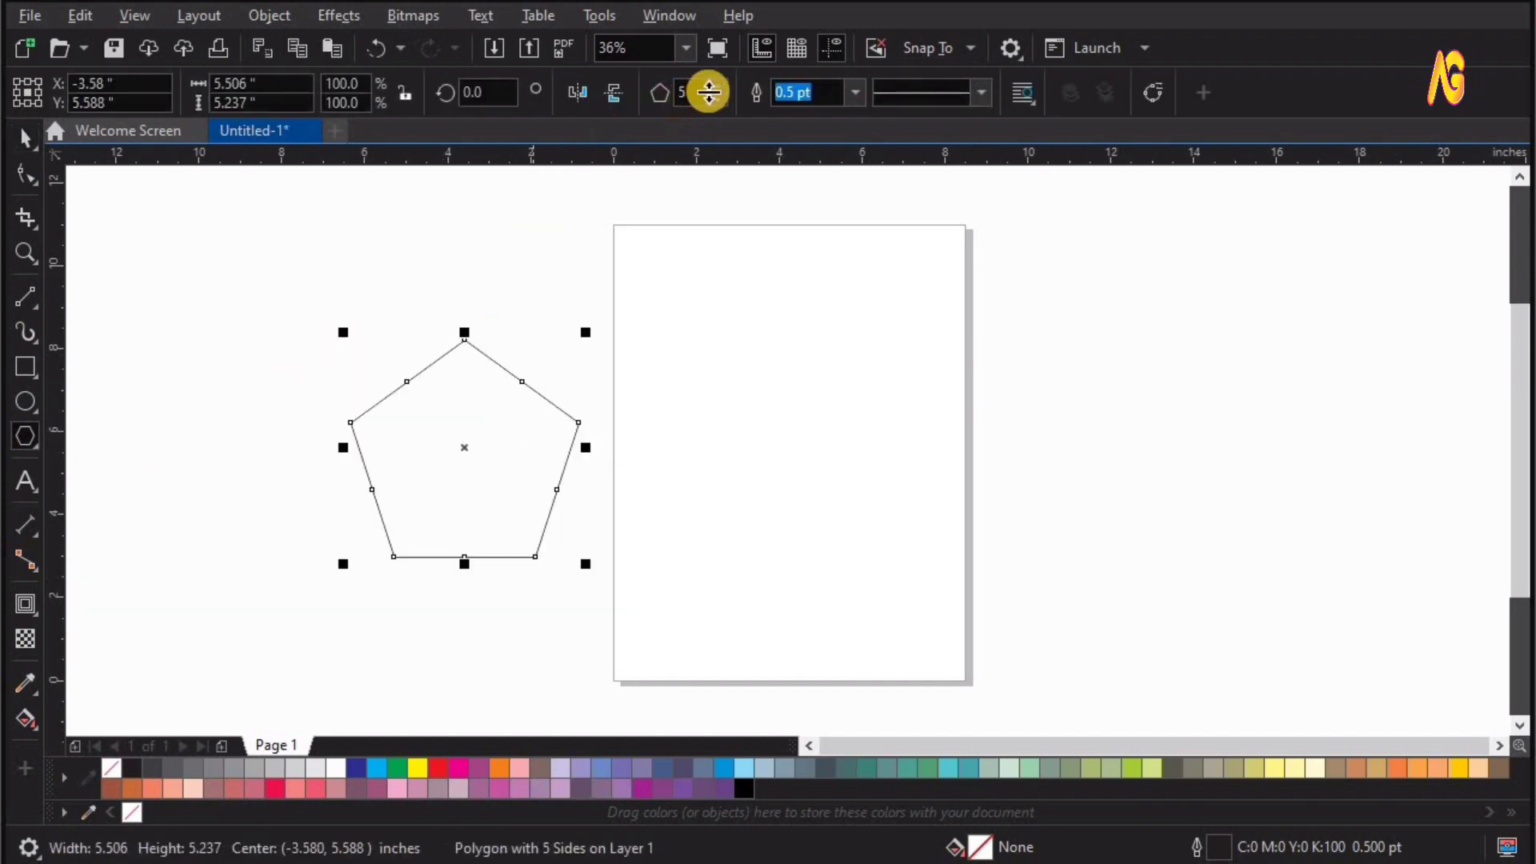
pyautogui.click(717, 85)
pyautogui.press('space')
pyautogui.moveTo(459, 416); pyautogui.dragTo(1199, 373)
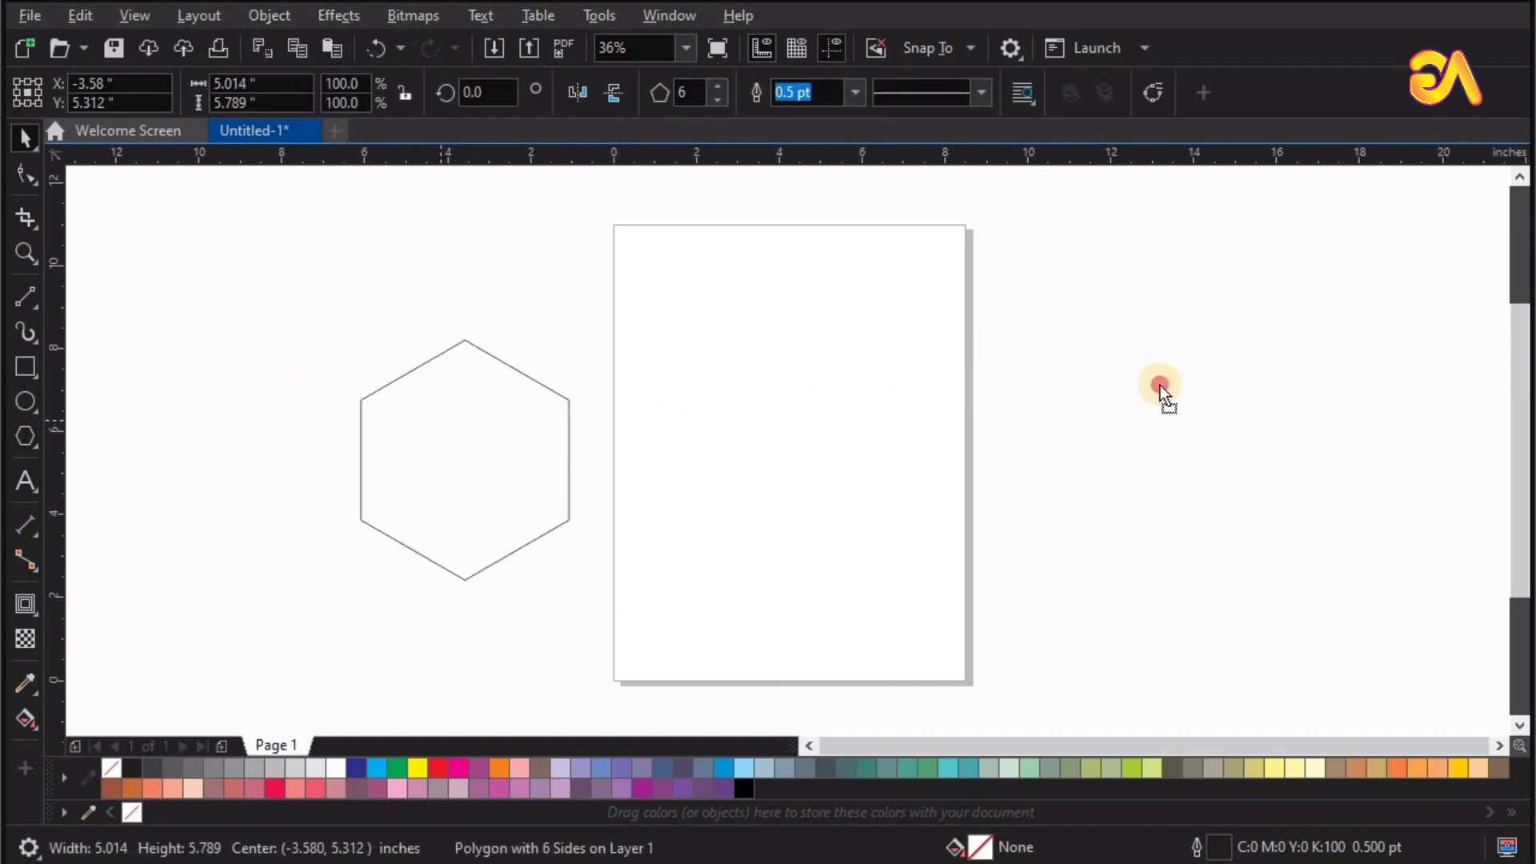
pyautogui.press('z')
pyautogui.moveTo(1009, 240); pyautogui.dragTo(1454, 648)
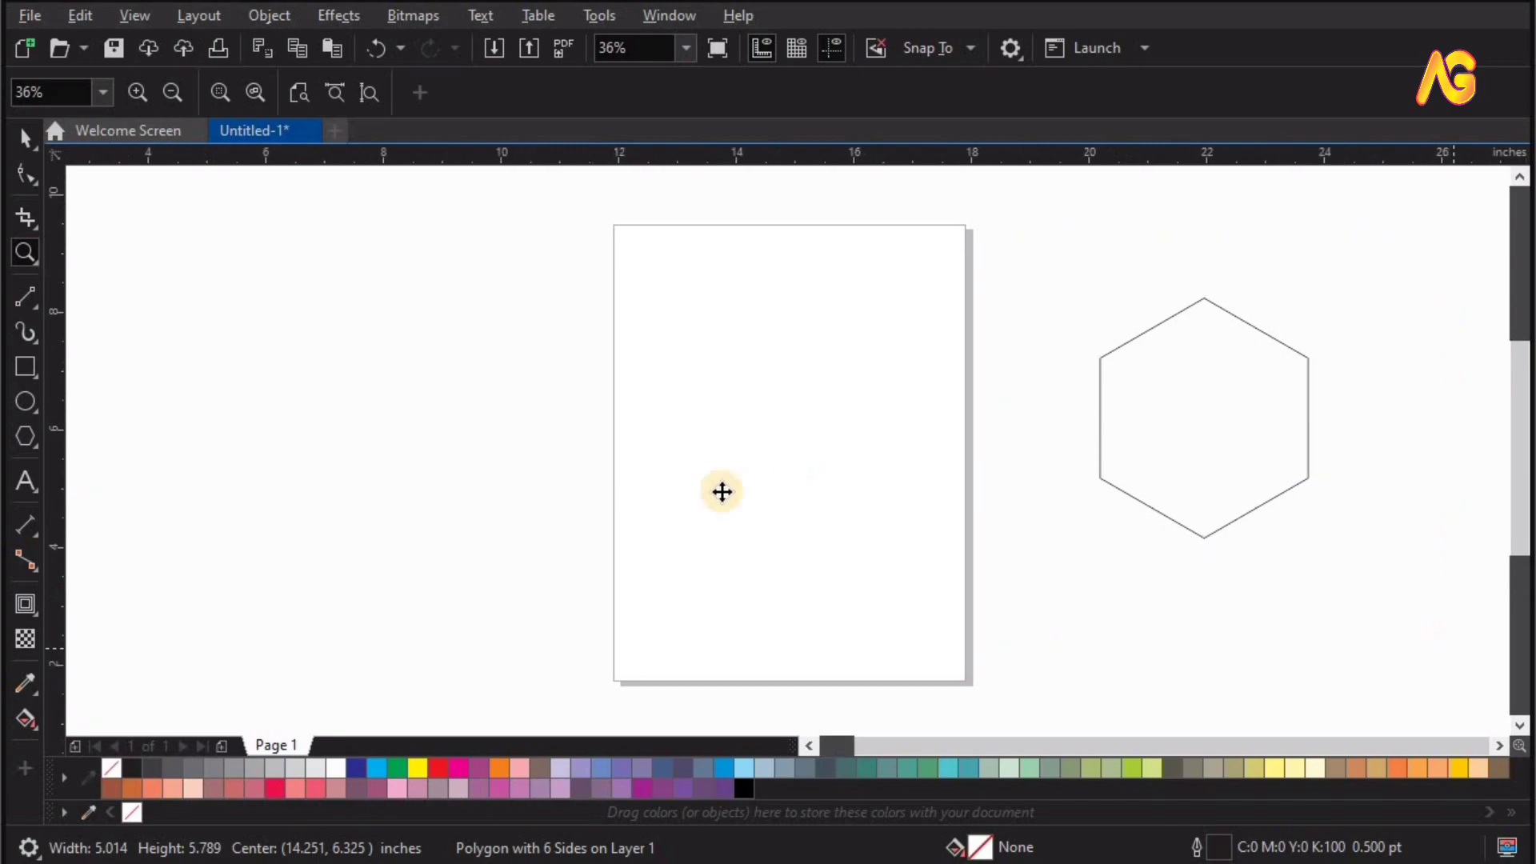
pyautogui.press('space')
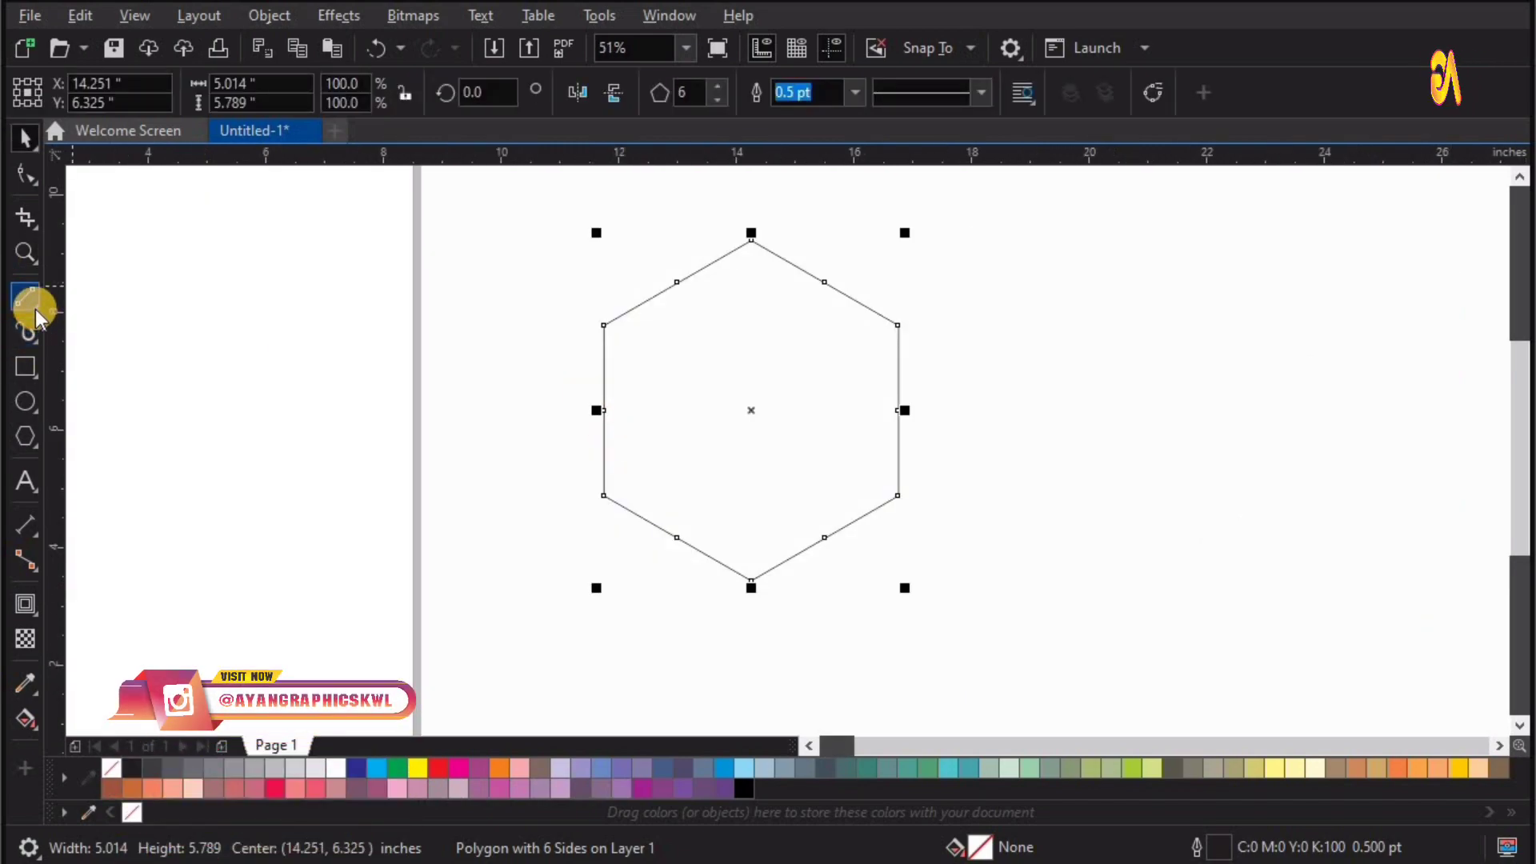
# Step: Draw a long horizontal straight line across the hexagon's upper half
pyautogui.click(35, 317)
pyautogui.moveTo(520, 363); pyautogui.dragTo(907, 362)
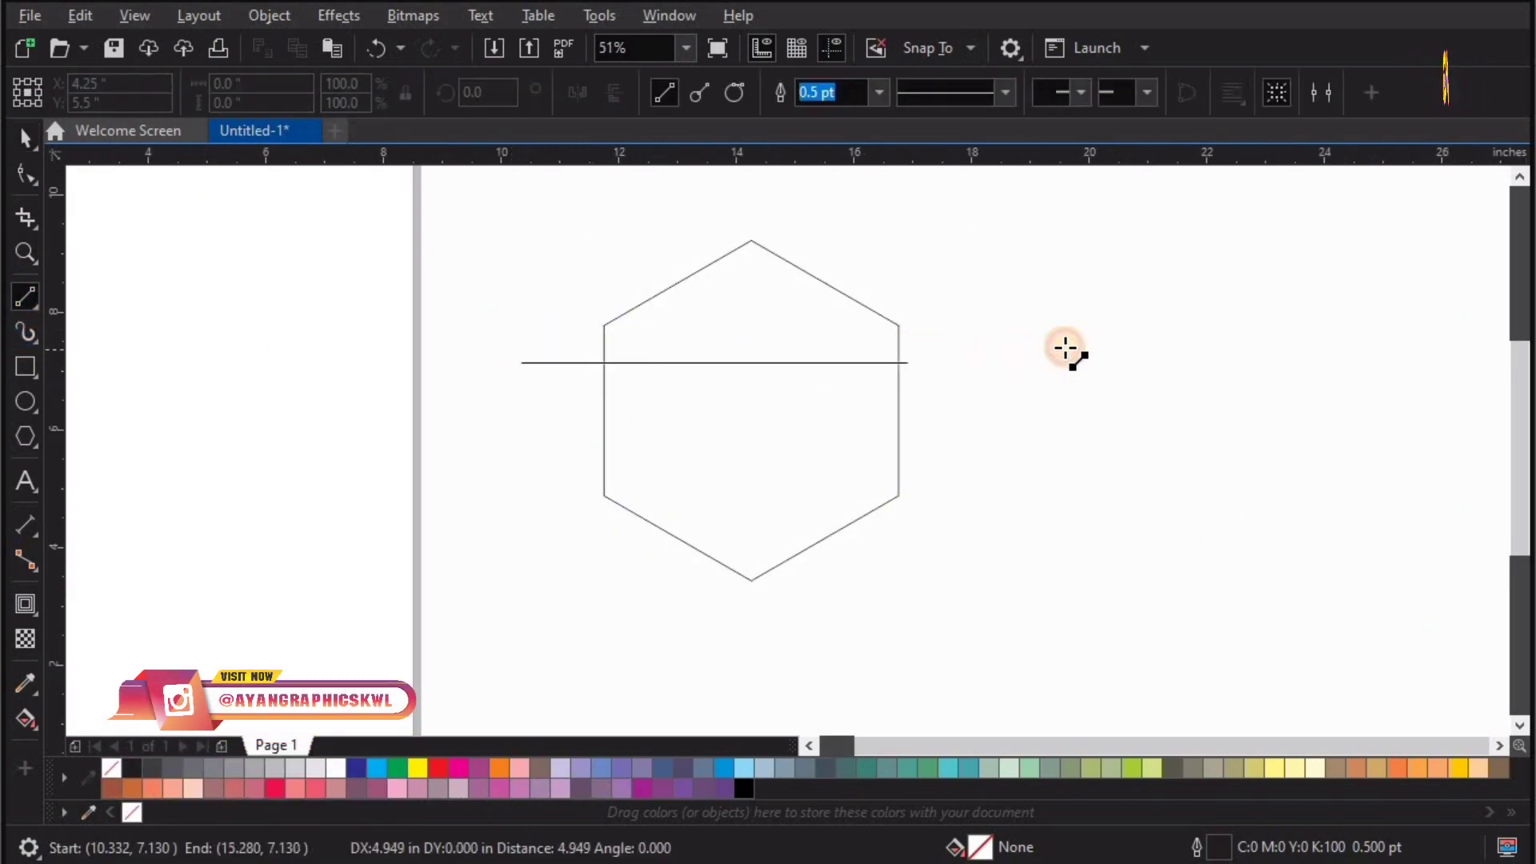
pyautogui.moveTo(1066, 350); pyautogui.dragTo(1070, 363)
pyautogui.press('space')
pyautogui.click(766, 428)
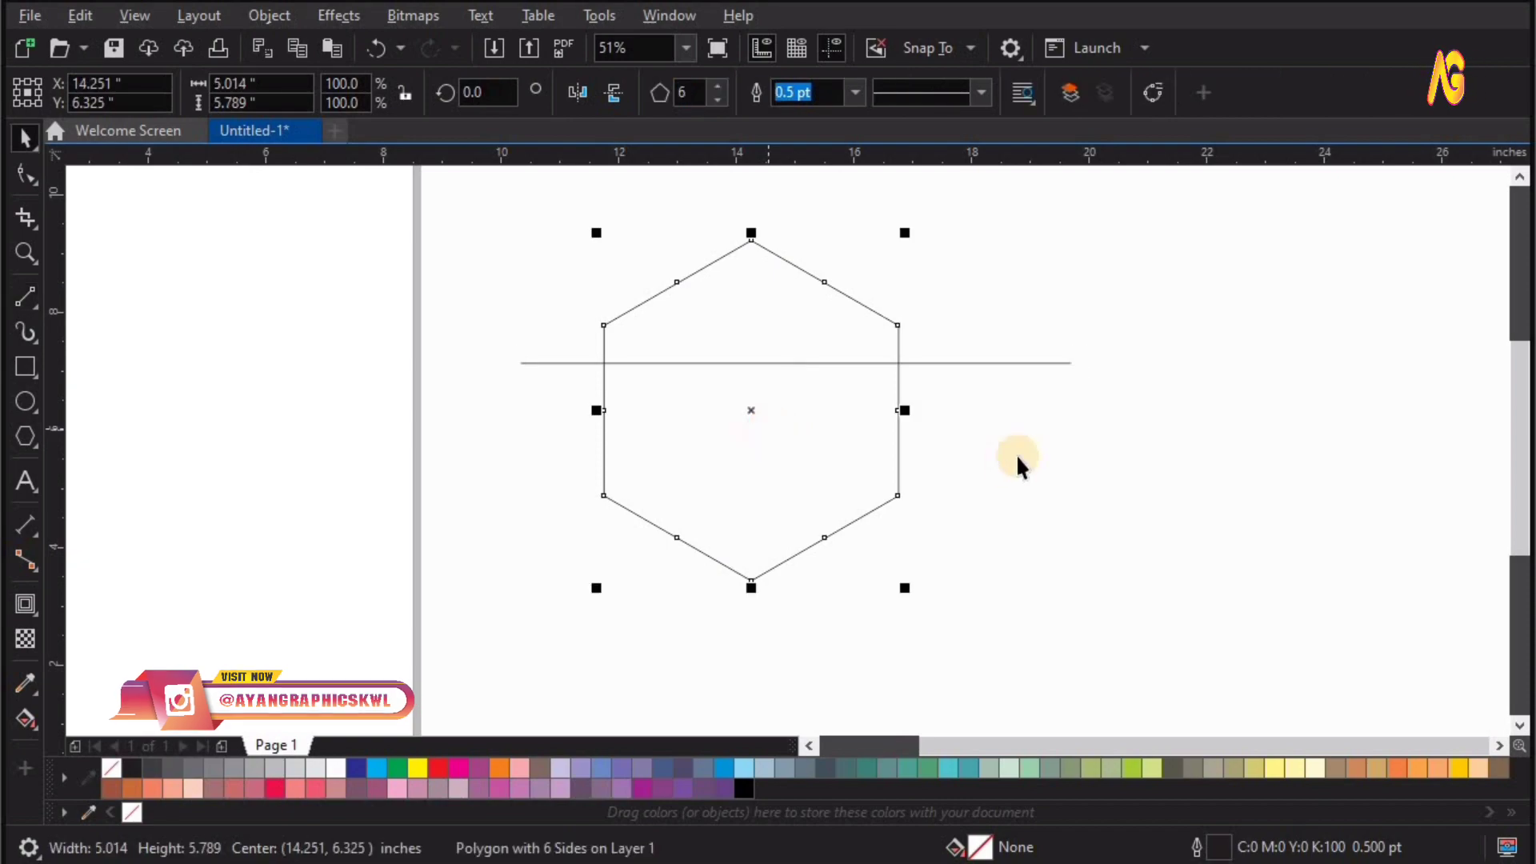
pyautogui.moveTo(457, 196); pyautogui.dragTo(730, 452)
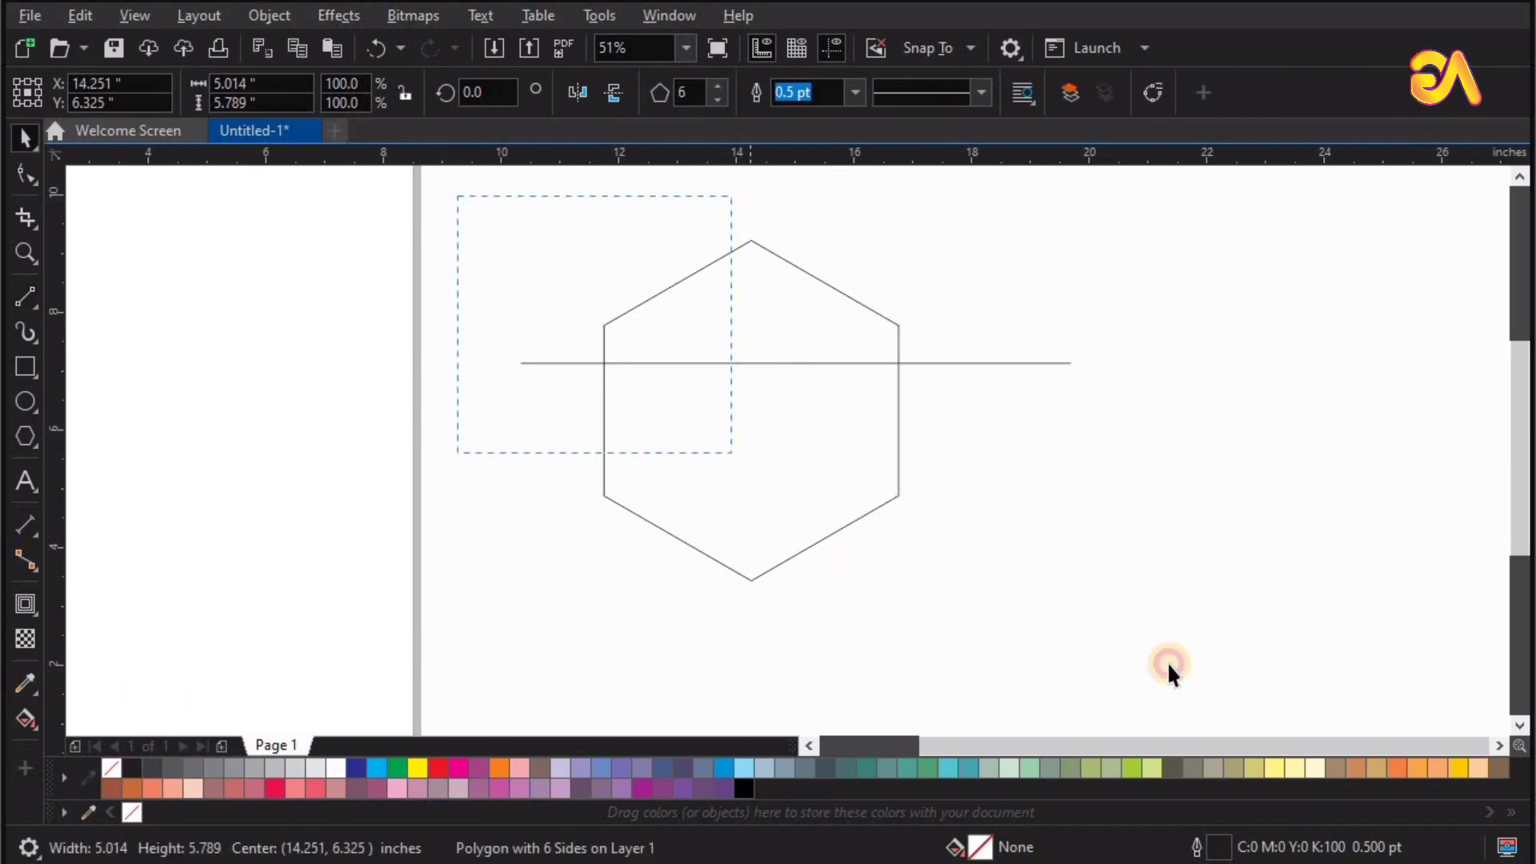
# Step: Center the line on the hexagon with Align Centers Horizontally so it overhangs both sides equally
pyautogui.moveTo(1300, 264); pyautogui.dragTo(1350, 99)
pyautogui.click(1350, 96)
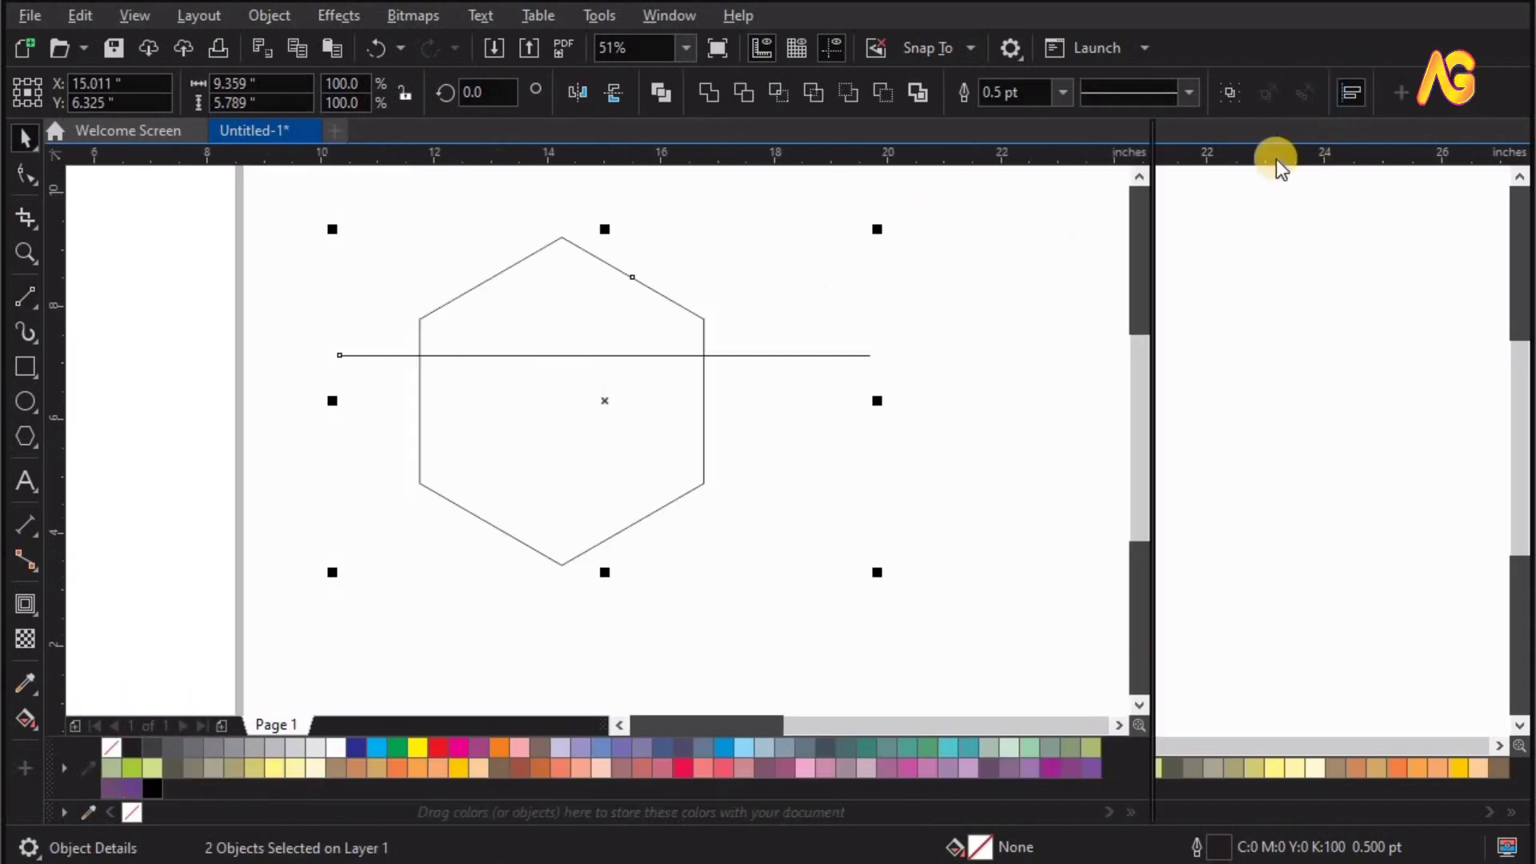
pyautogui.click(1206, 200)
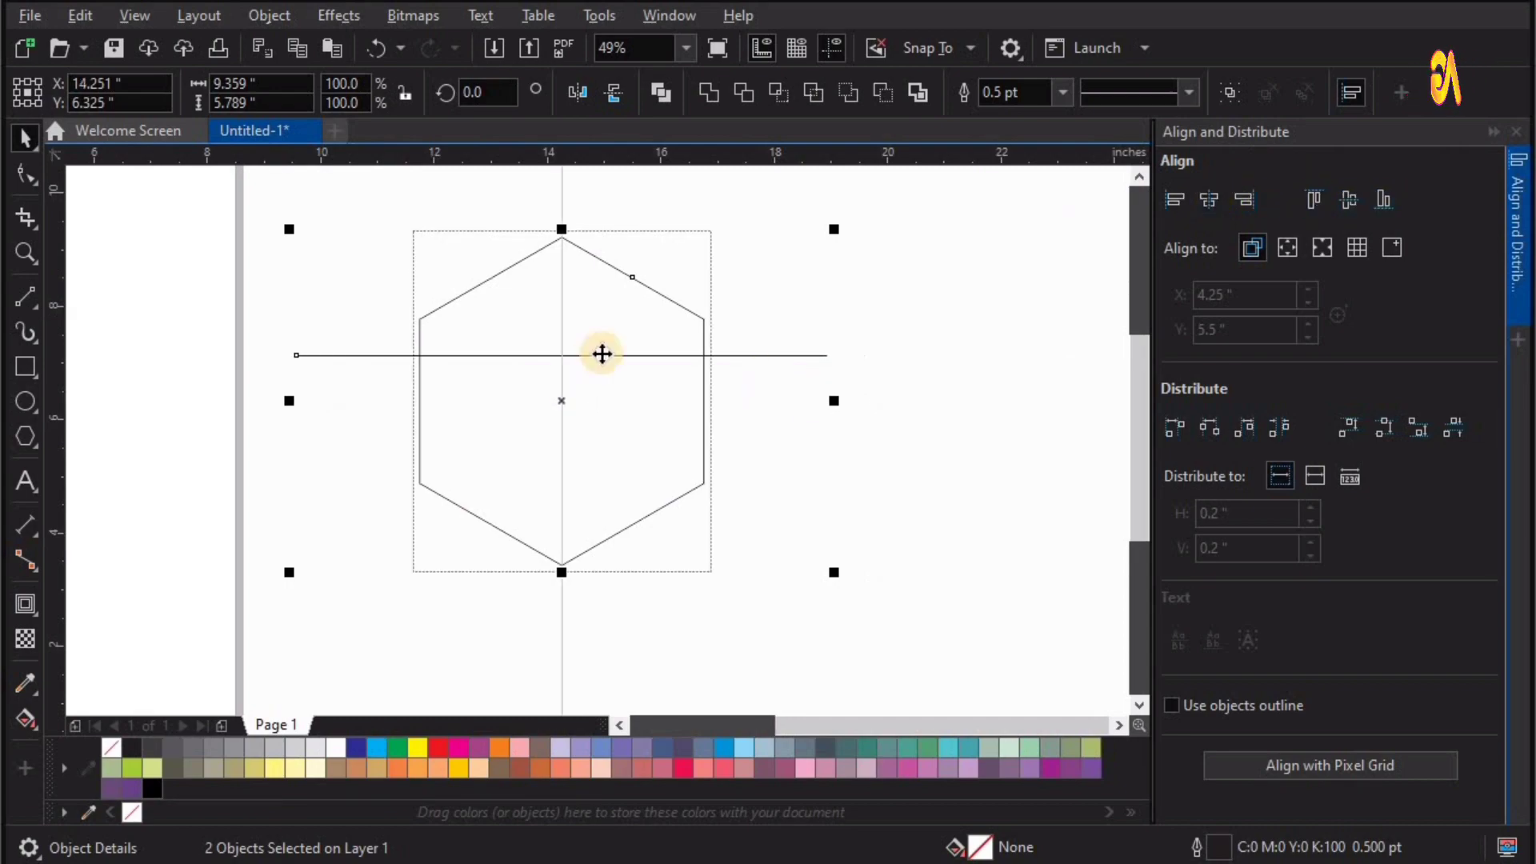
pyautogui.click(1514, 130)
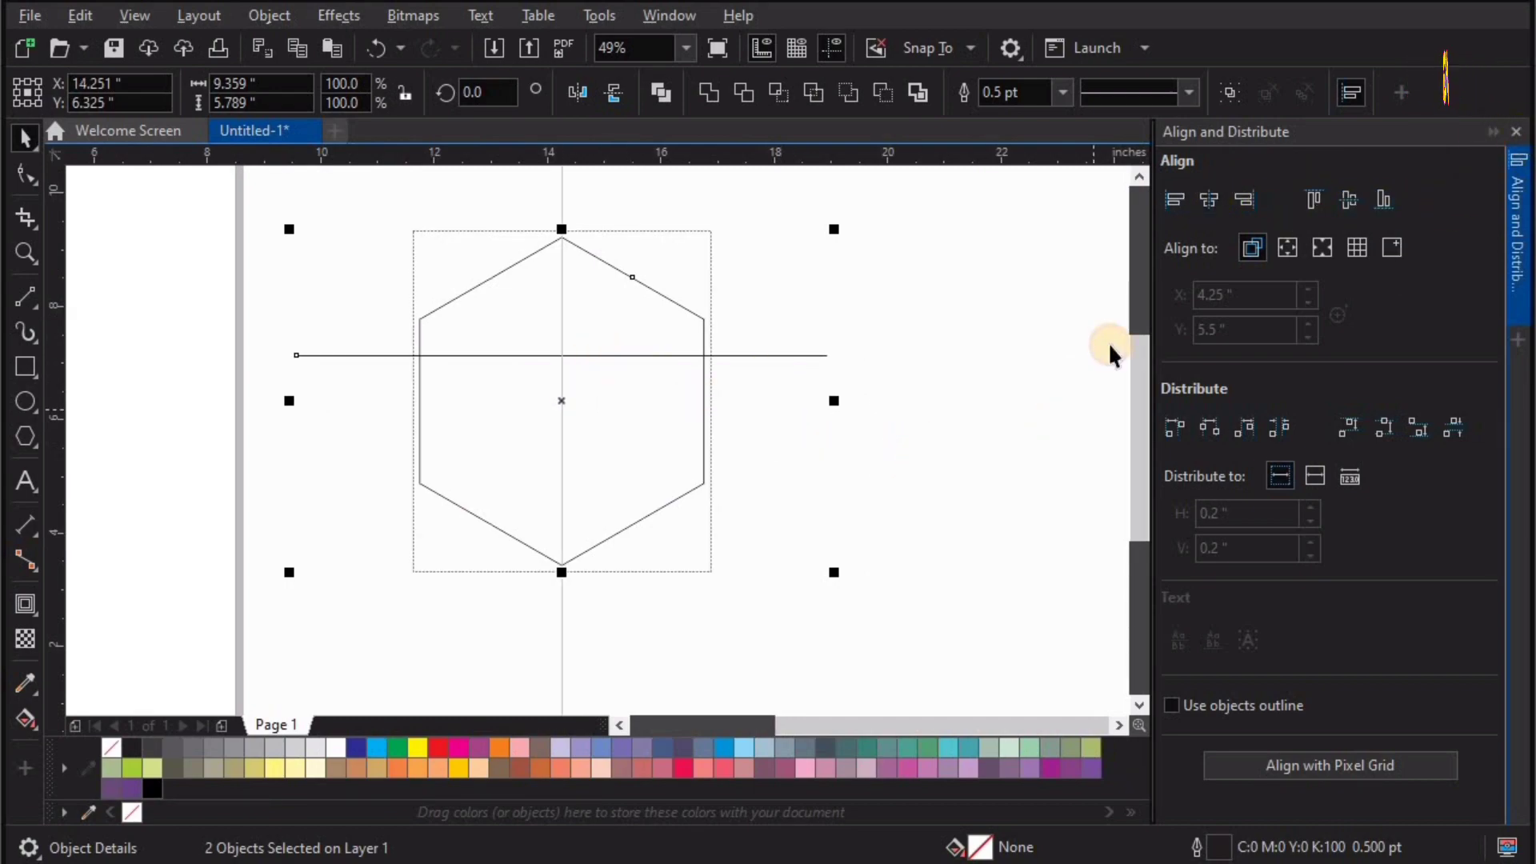
pyautogui.click(1069, 491)
pyautogui.click(781, 362)
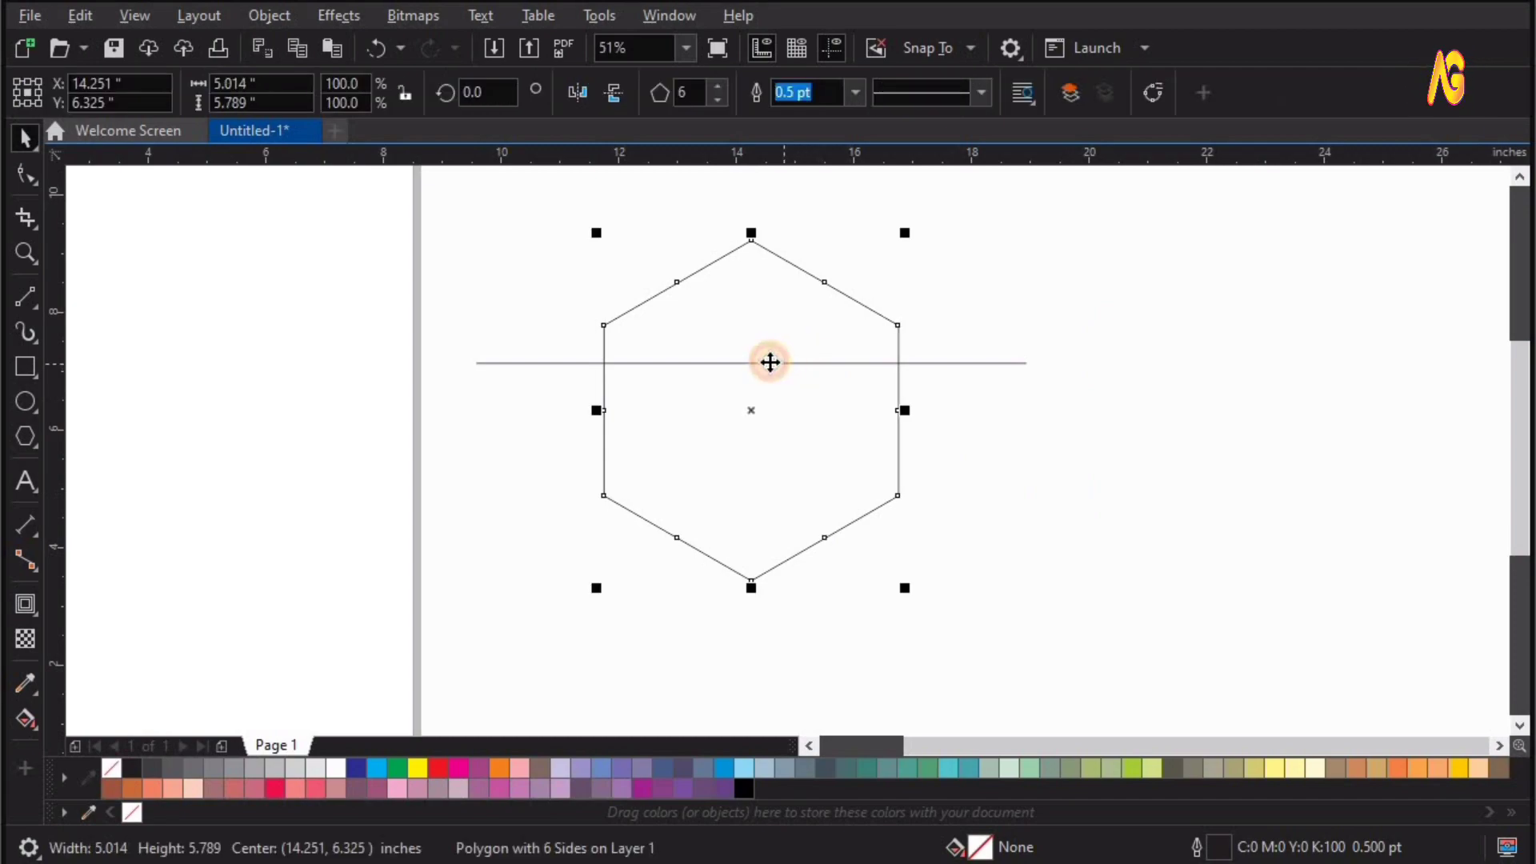
# Step: Move the line up toward the upper corners and turn on Snap To Objects
pyautogui.moveTo(771, 361); pyautogui.dragTo(771, 328)
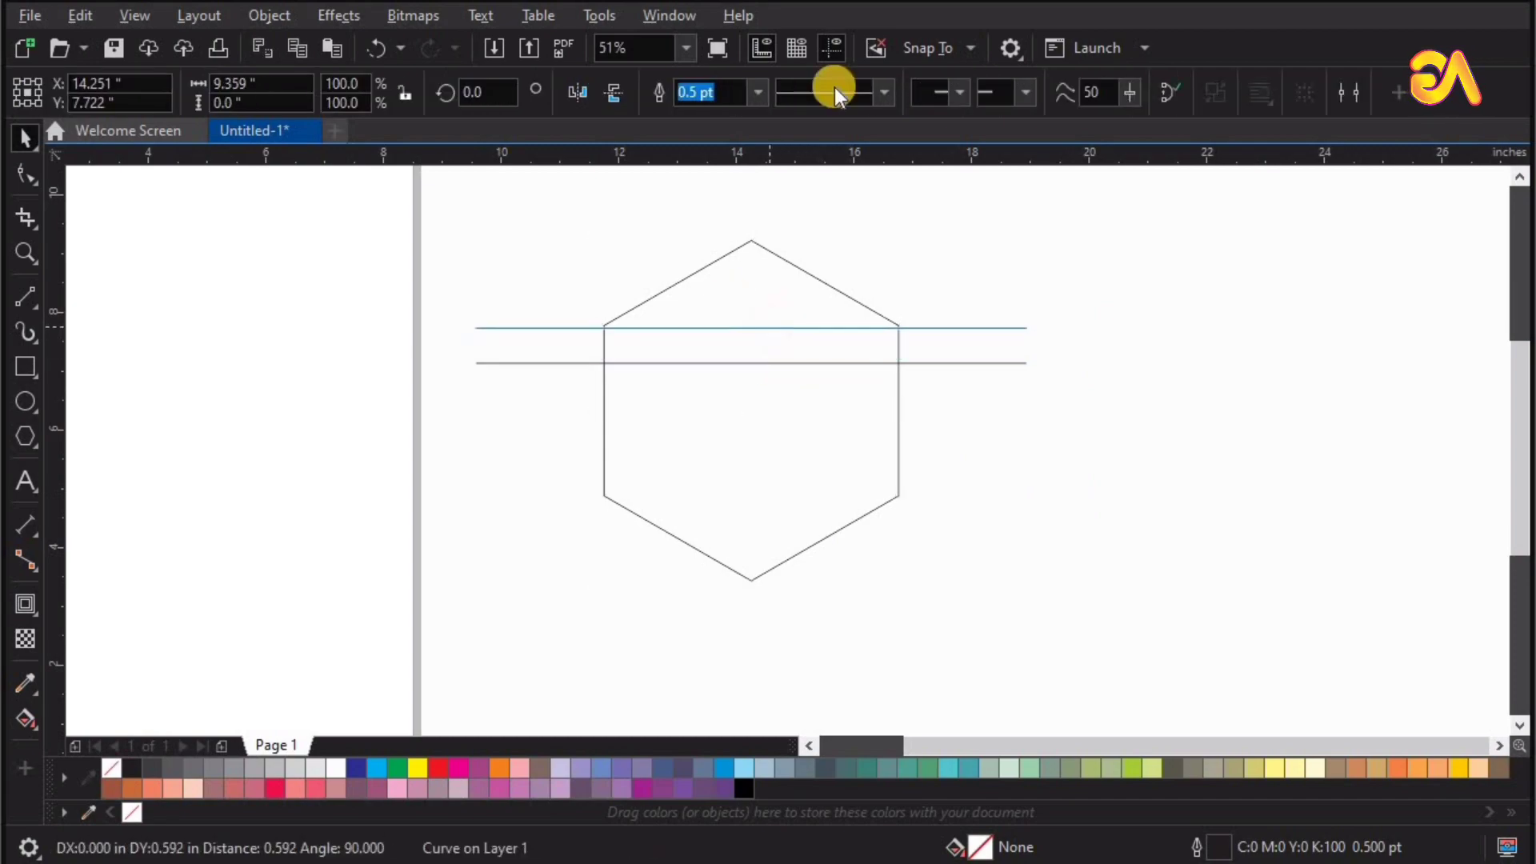
pyautogui.click(927, 48)
pyautogui.click(916, 181)
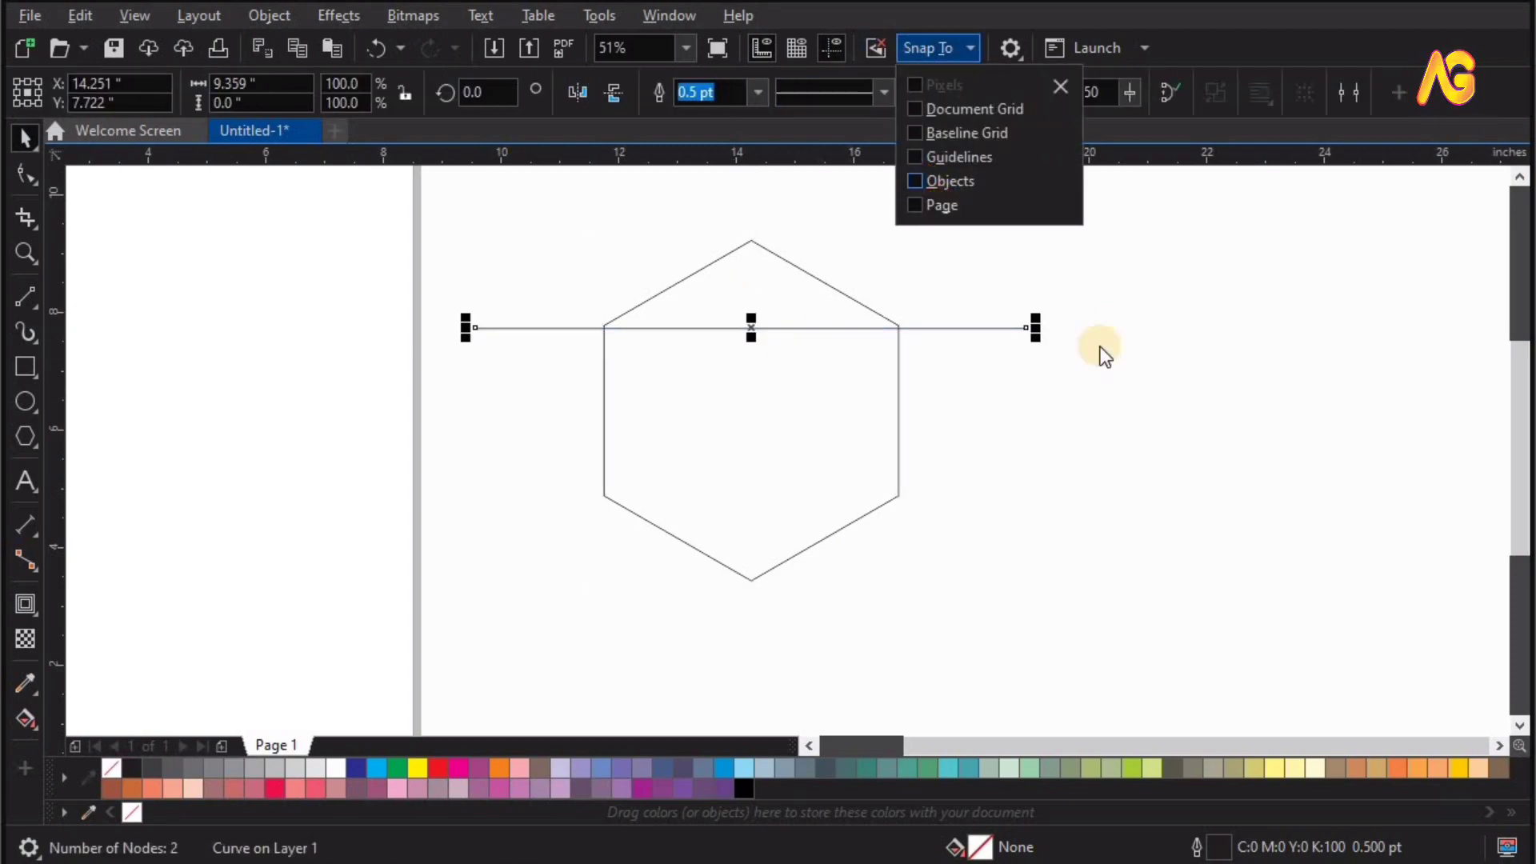
pyautogui.click(1125, 355)
# Step: Make copies of the line stepping downward with repeated Ctrl+R
pyautogui.press('z')
pyautogui.moveTo(1246, 597); pyautogui.dragTo(395, 288)
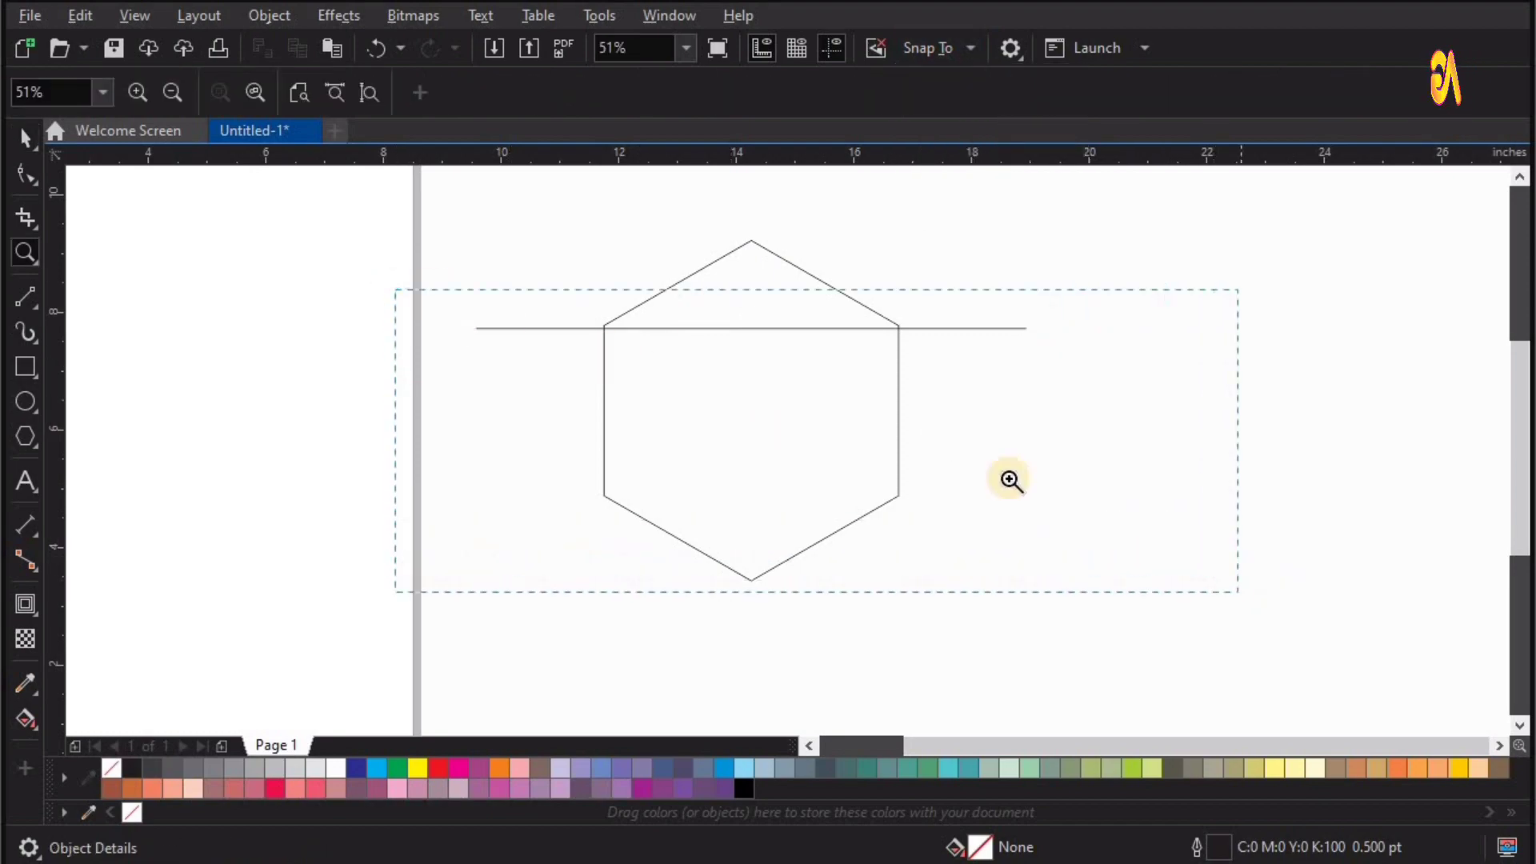
pyautogui.press('space')
pyautogui.click(657, 255)
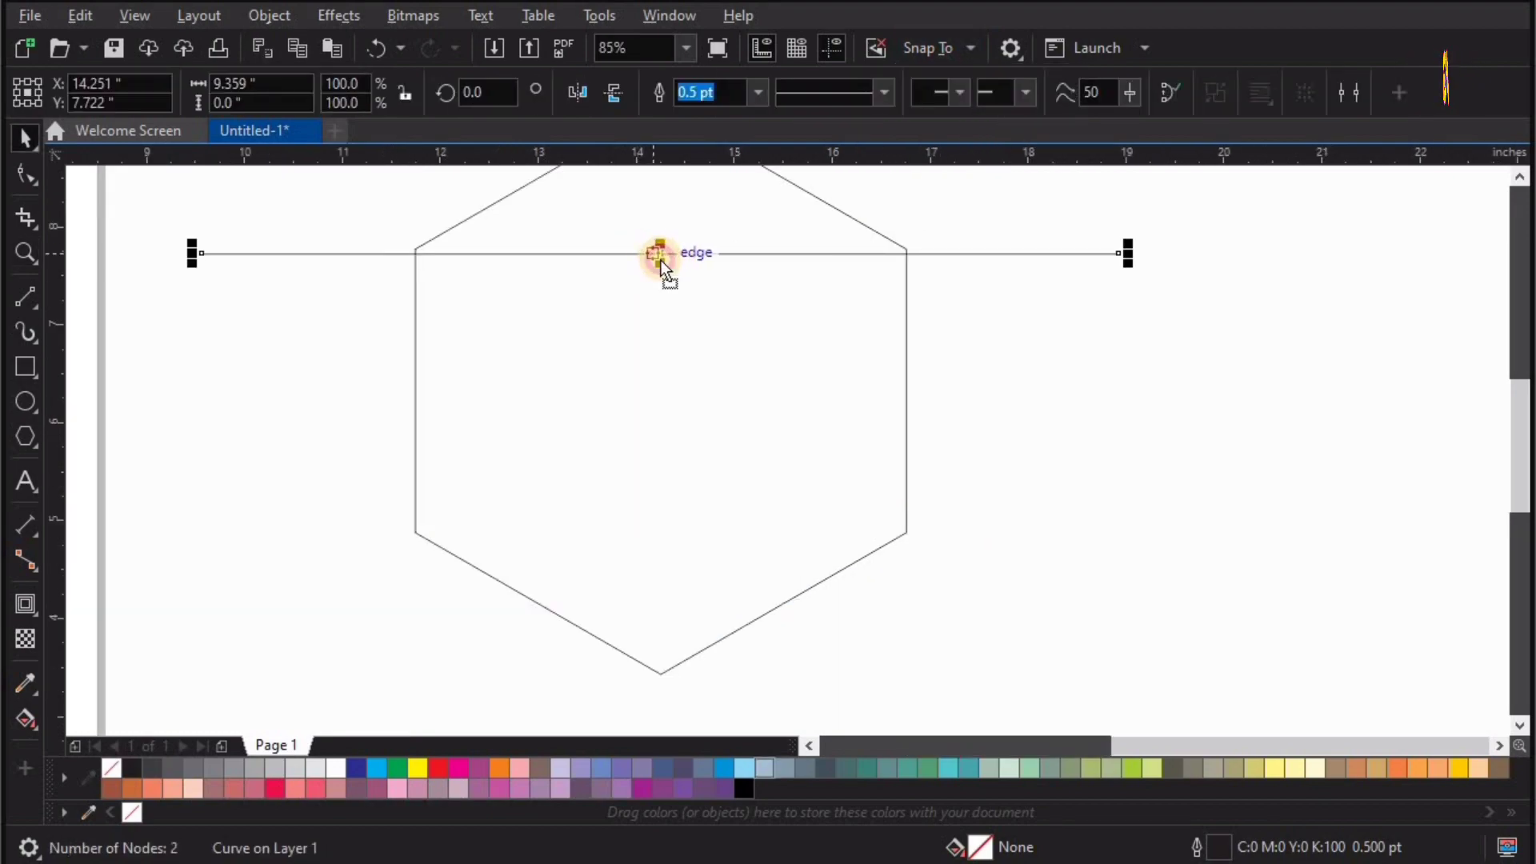
pyautogui.moveTo(661, 260); pyautogui.dragTo(668, 294)
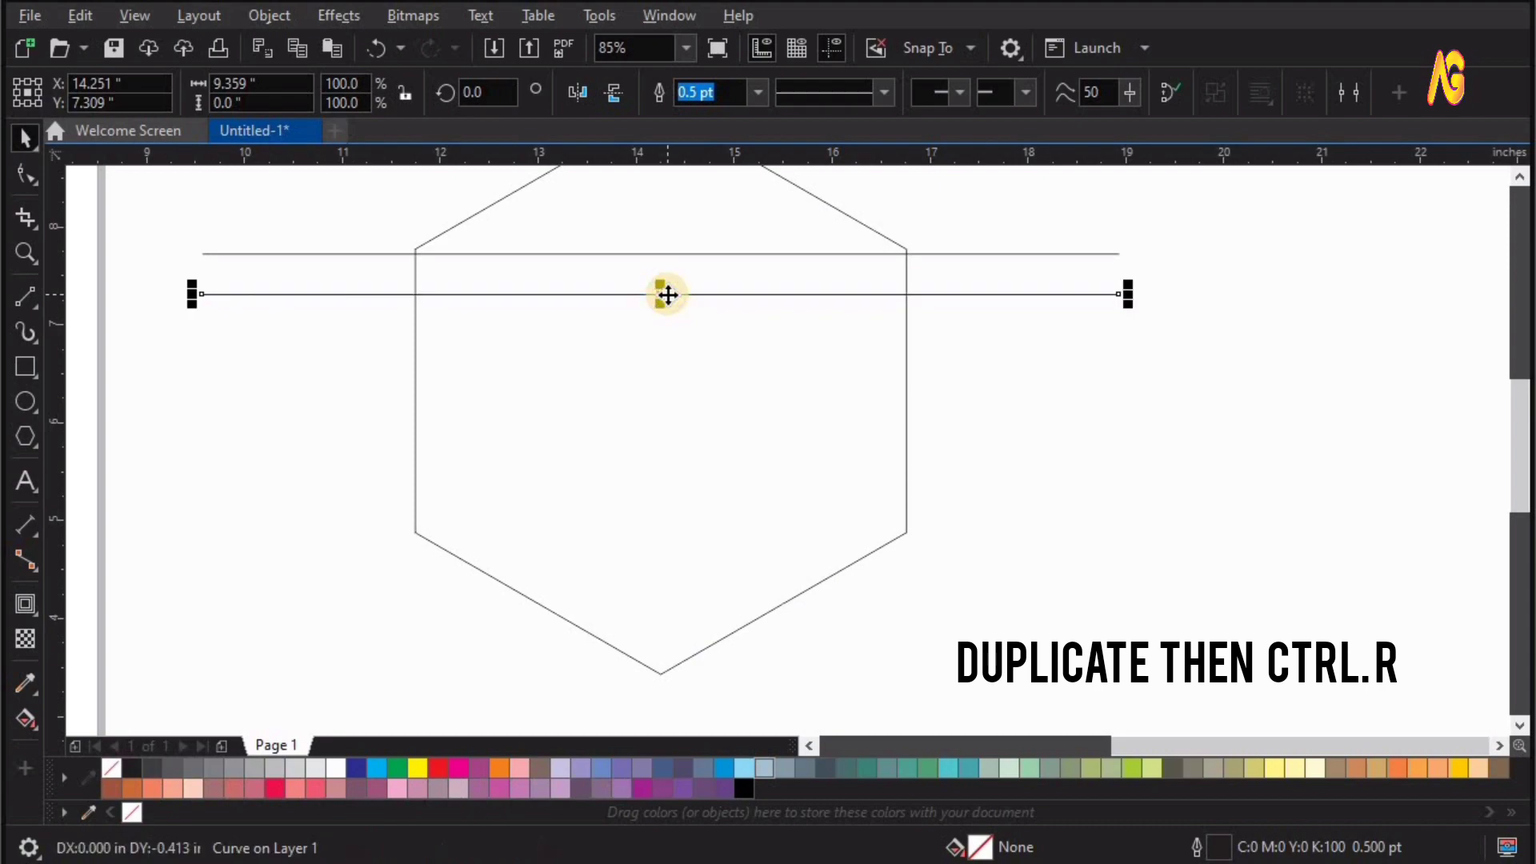
pyautogui.hotkey('ctrl', 'r')
pyautogui.hotkey('ctrl', 'r')
pyautogui.hotkey('ctrl', 'r')
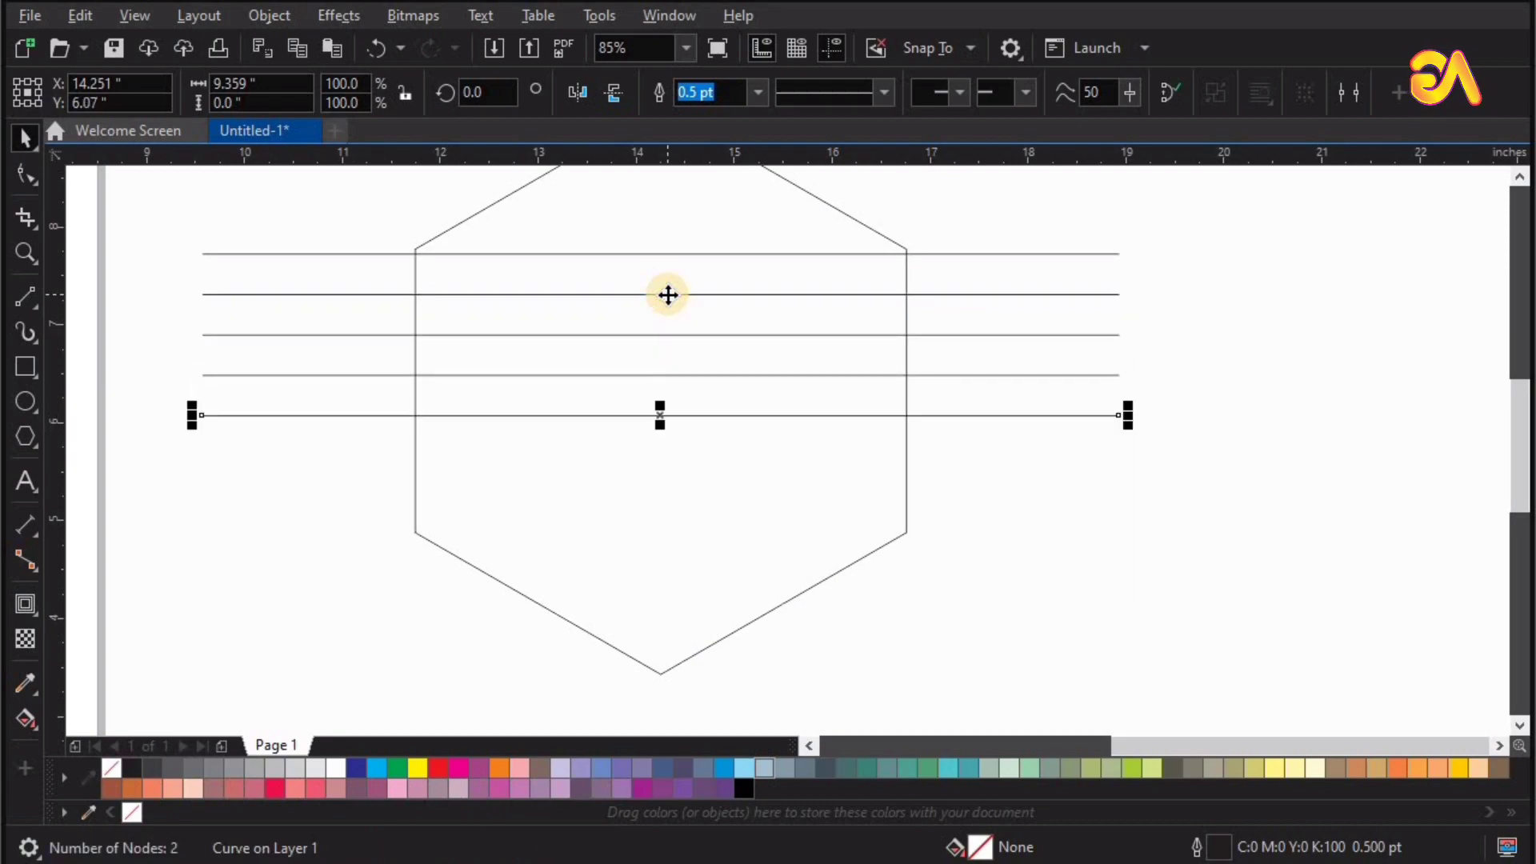
pyautogui.hotkey('ctrl', 'r')
pyautogui.hotkey('ctrl', 'r')
pyautogui.hotkey('ctrl', 'r')
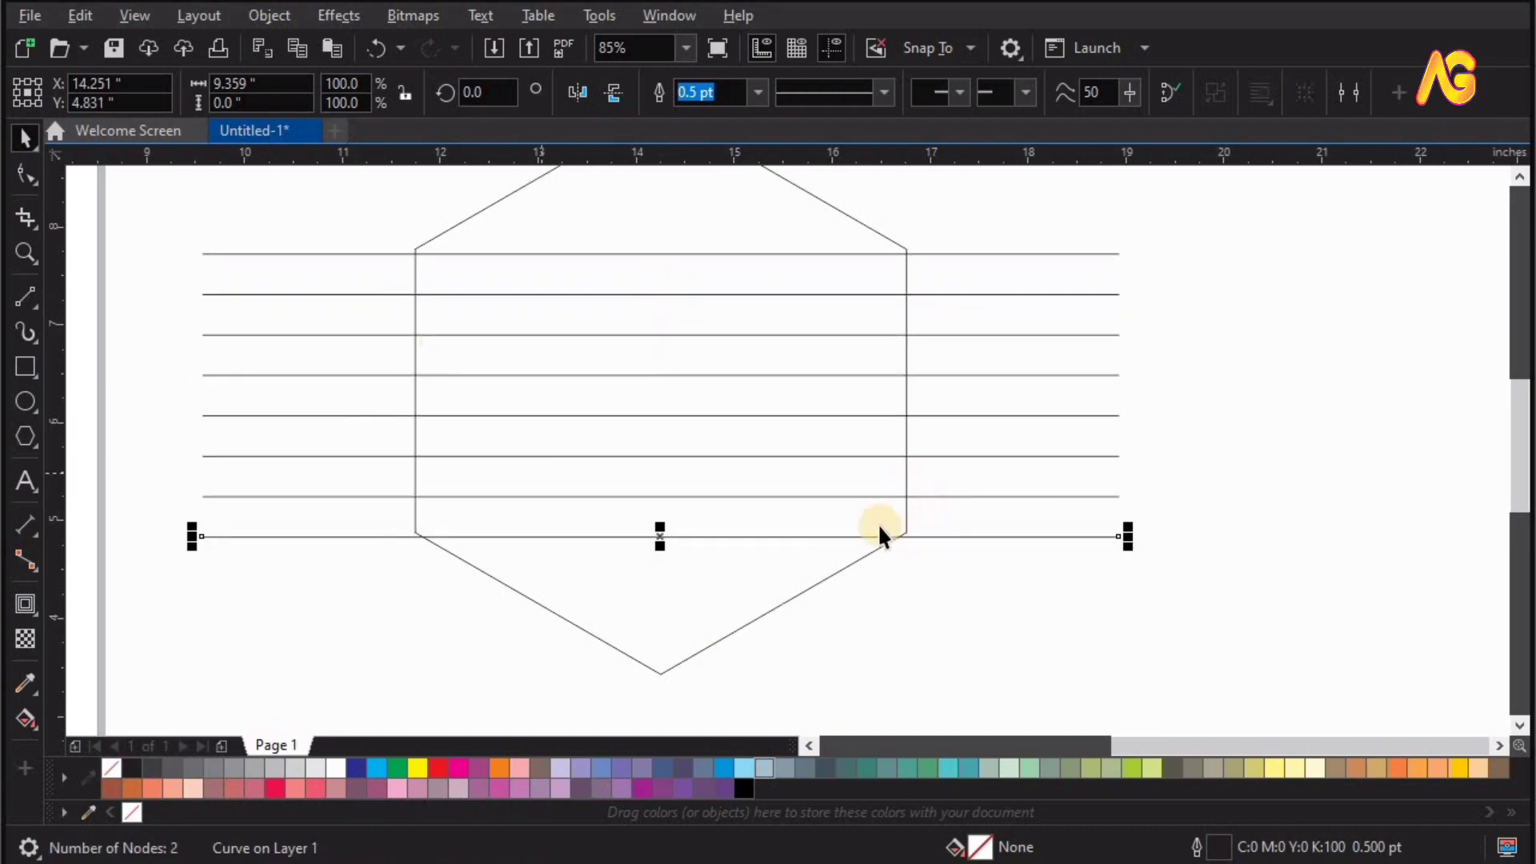
# Step: Snap the lowest line to the hexagon's lower side corners
pyautogui.press('z')
pyautogui.click(872, 518)
pyautogui.press('space')
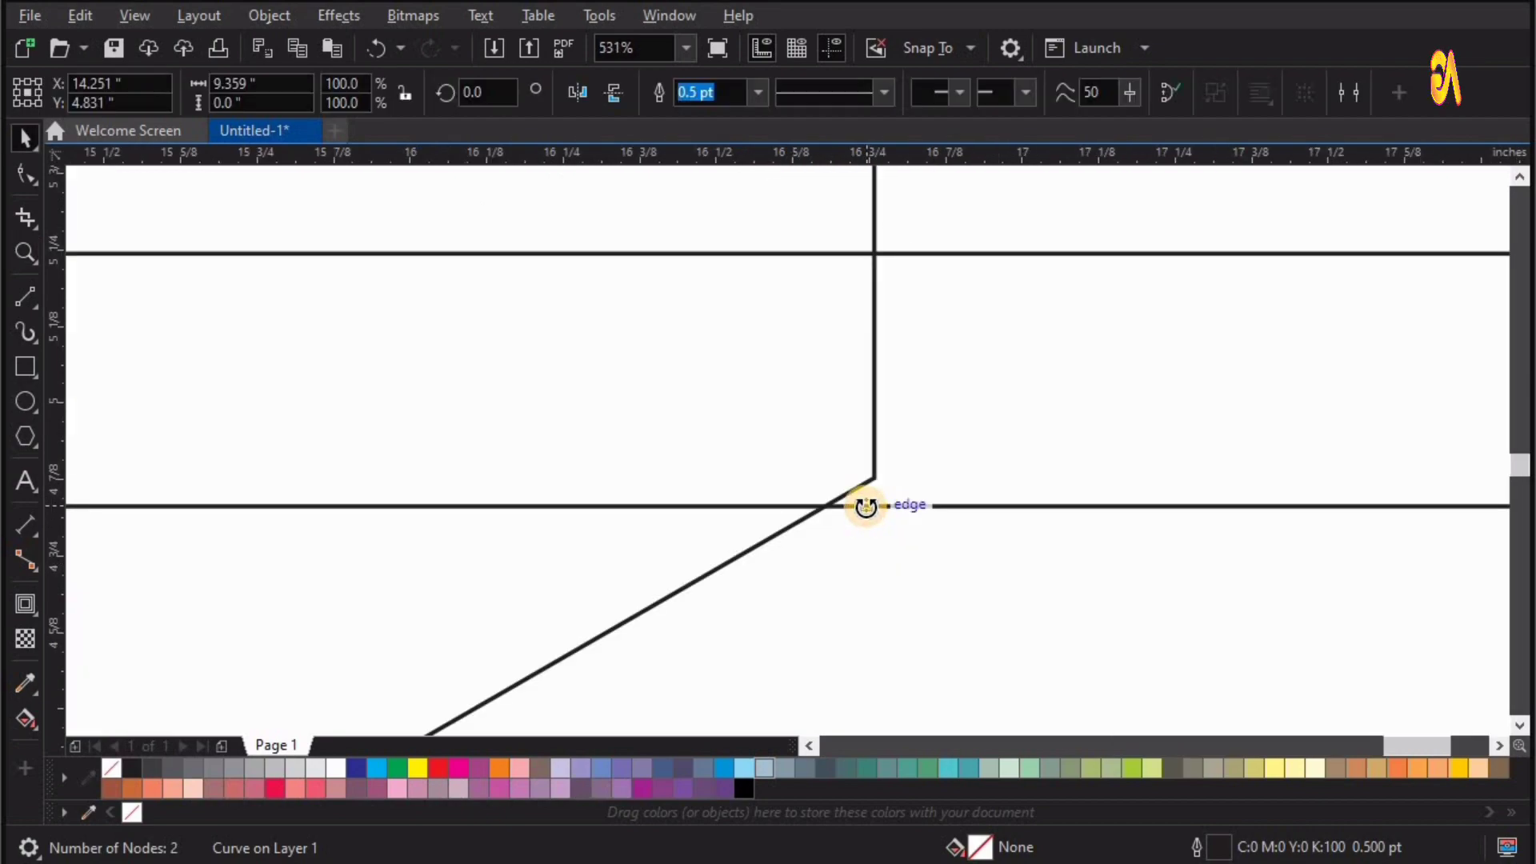
pyautogui.moveTo(726, 489); pyautogui.dragTo(883, 483)
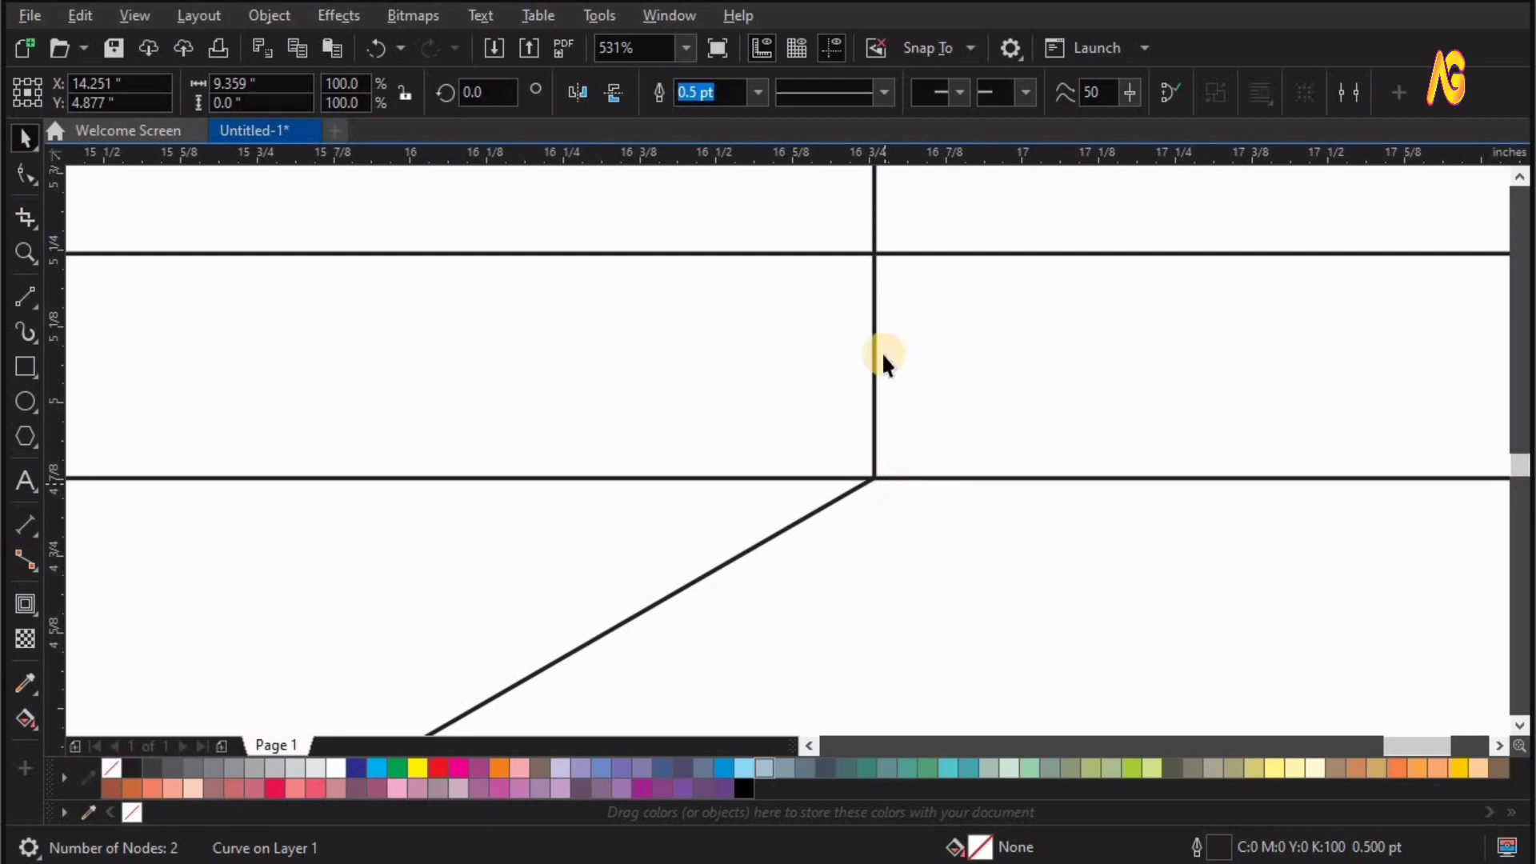
pyautogui.press('F4')
# Step: Snap the top line to the hexagon's upper side corners and check the lower corner
pyautogui.press('z')
pyautogui.moveTo(1124, 369); pyautogui.dragTo(960, 281)
pyautogui.press('space')
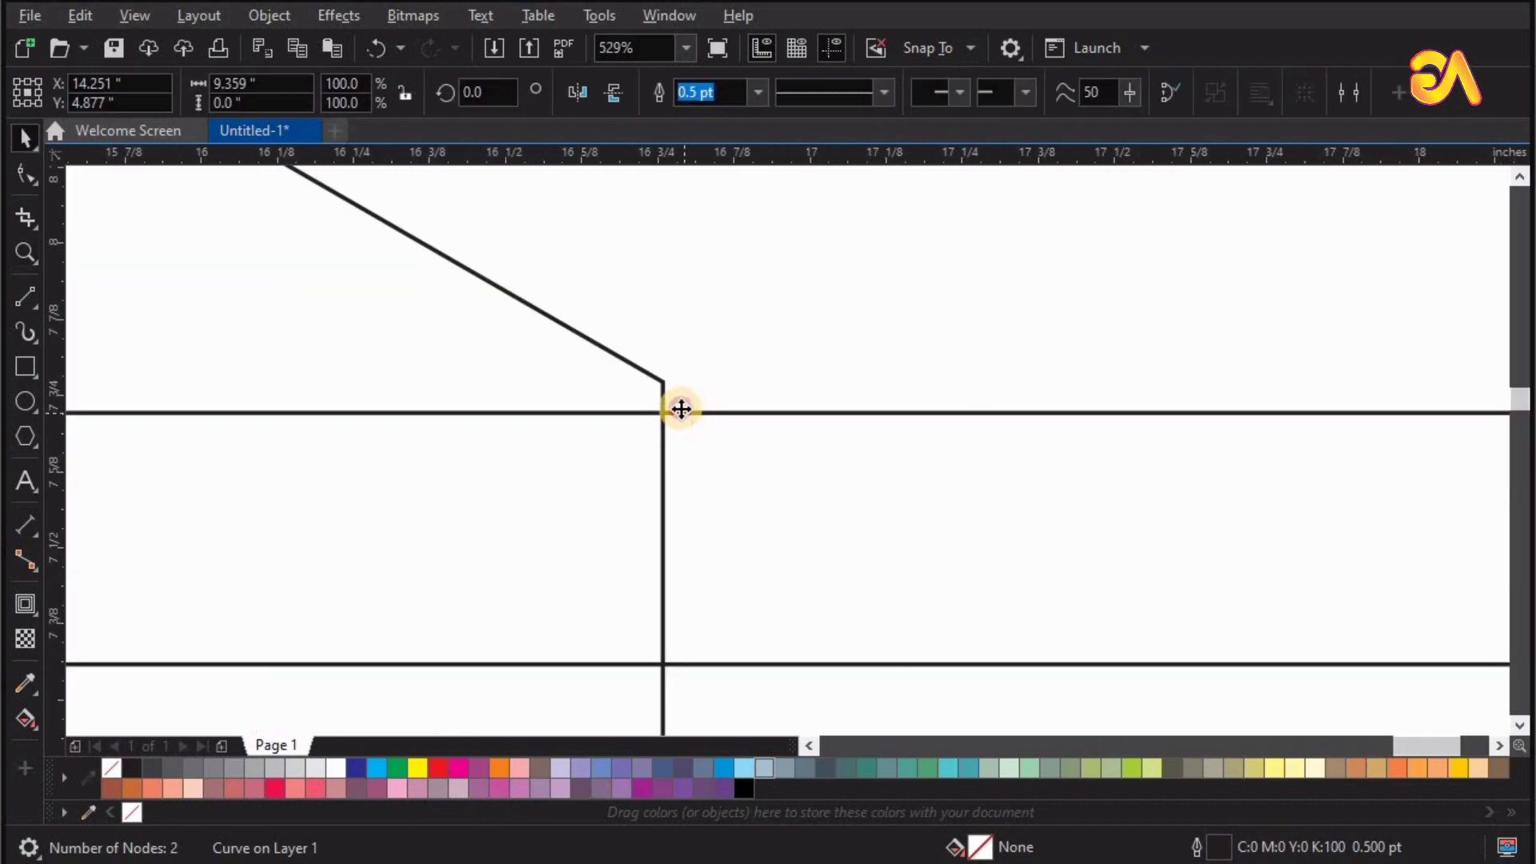
pyautogui.moveTo(680, 411); pyautogui.dragTo(674, 383)
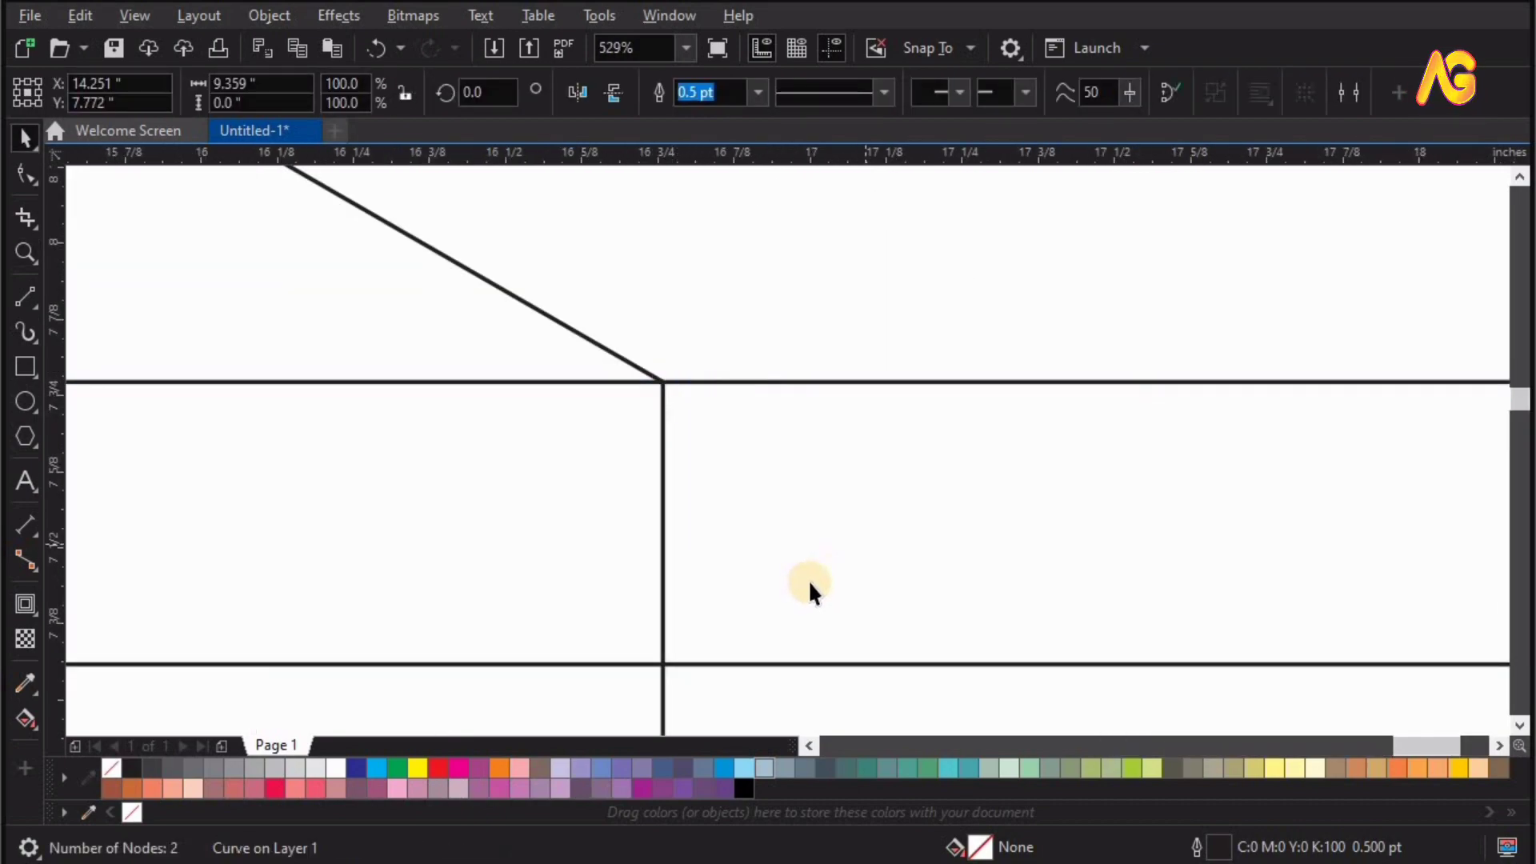
pyautogui.press('F4')
pyautogui.press('z')
pyautogui.moveTo(980, 552); pyautogui.dragTo(1086, 628)
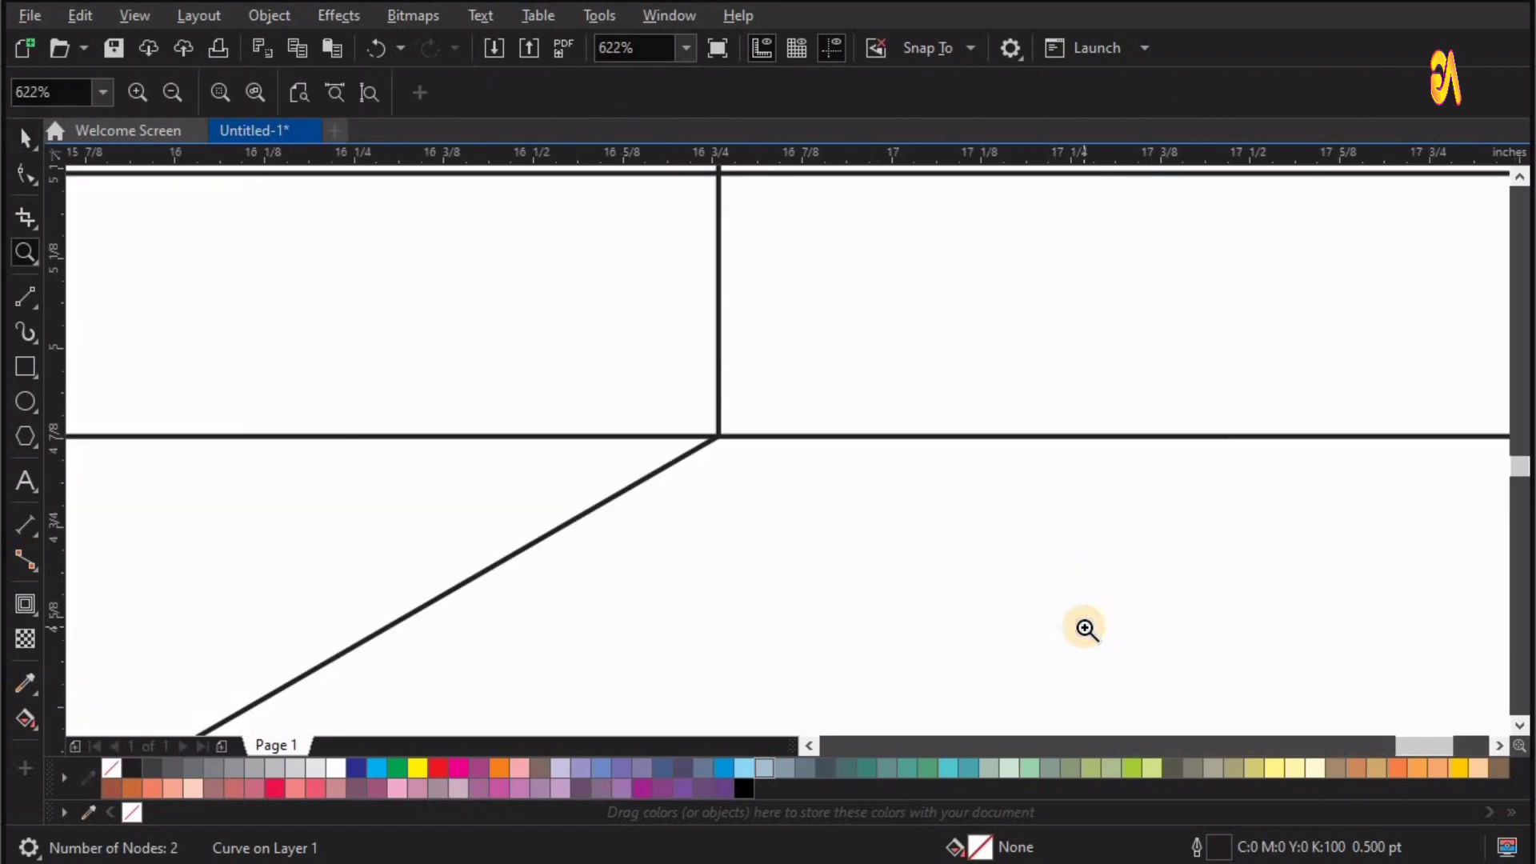
pyautogui.press('F4')
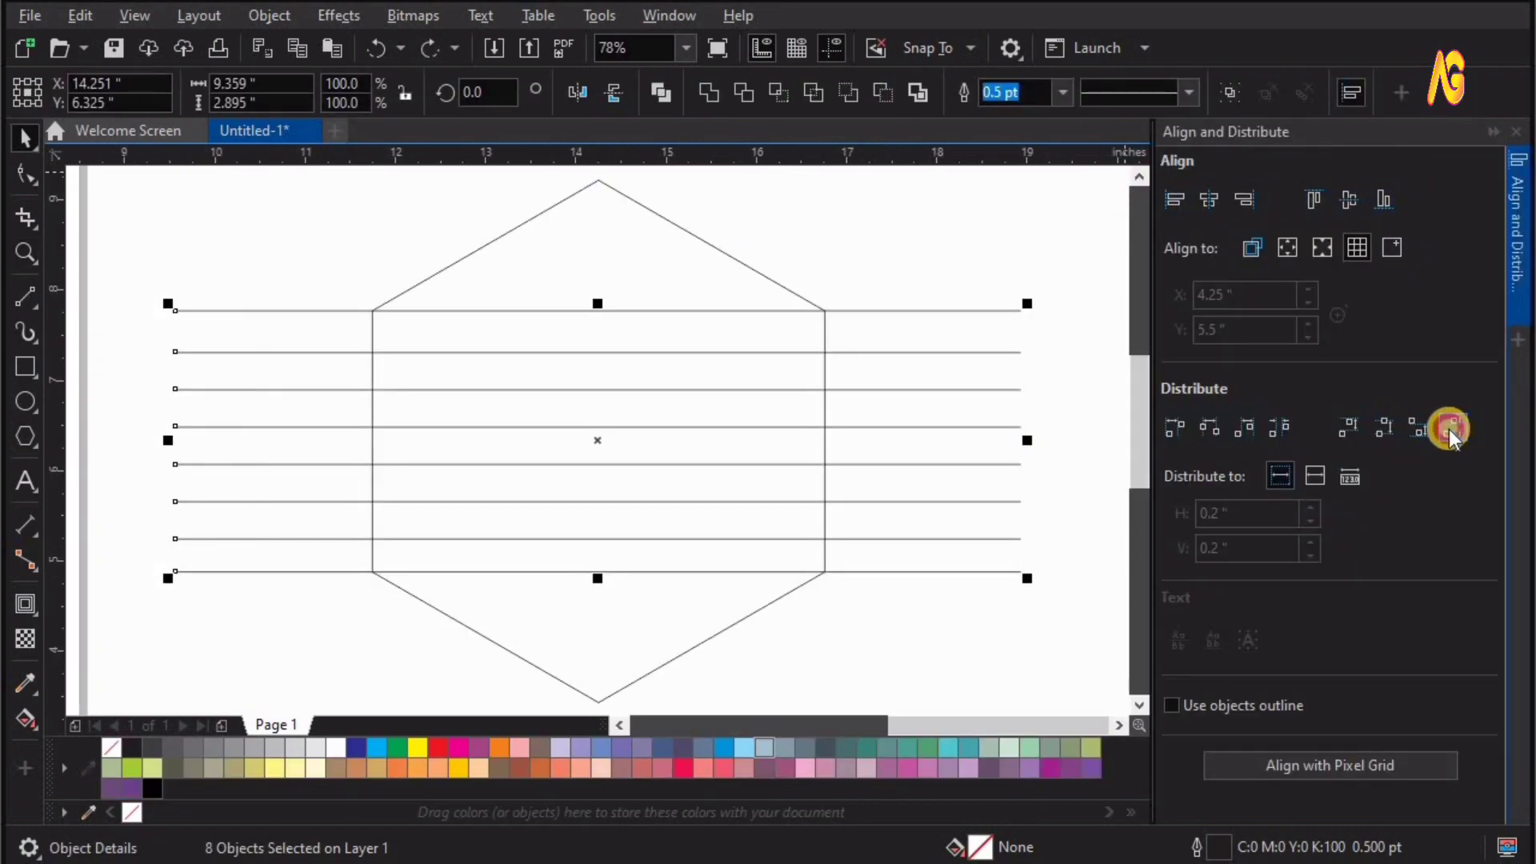
# Step: Distribute the eight lines evenly from top to bottom and select the line group
pyautogui.click(1449, 428)
pyautogui.press('Escape')
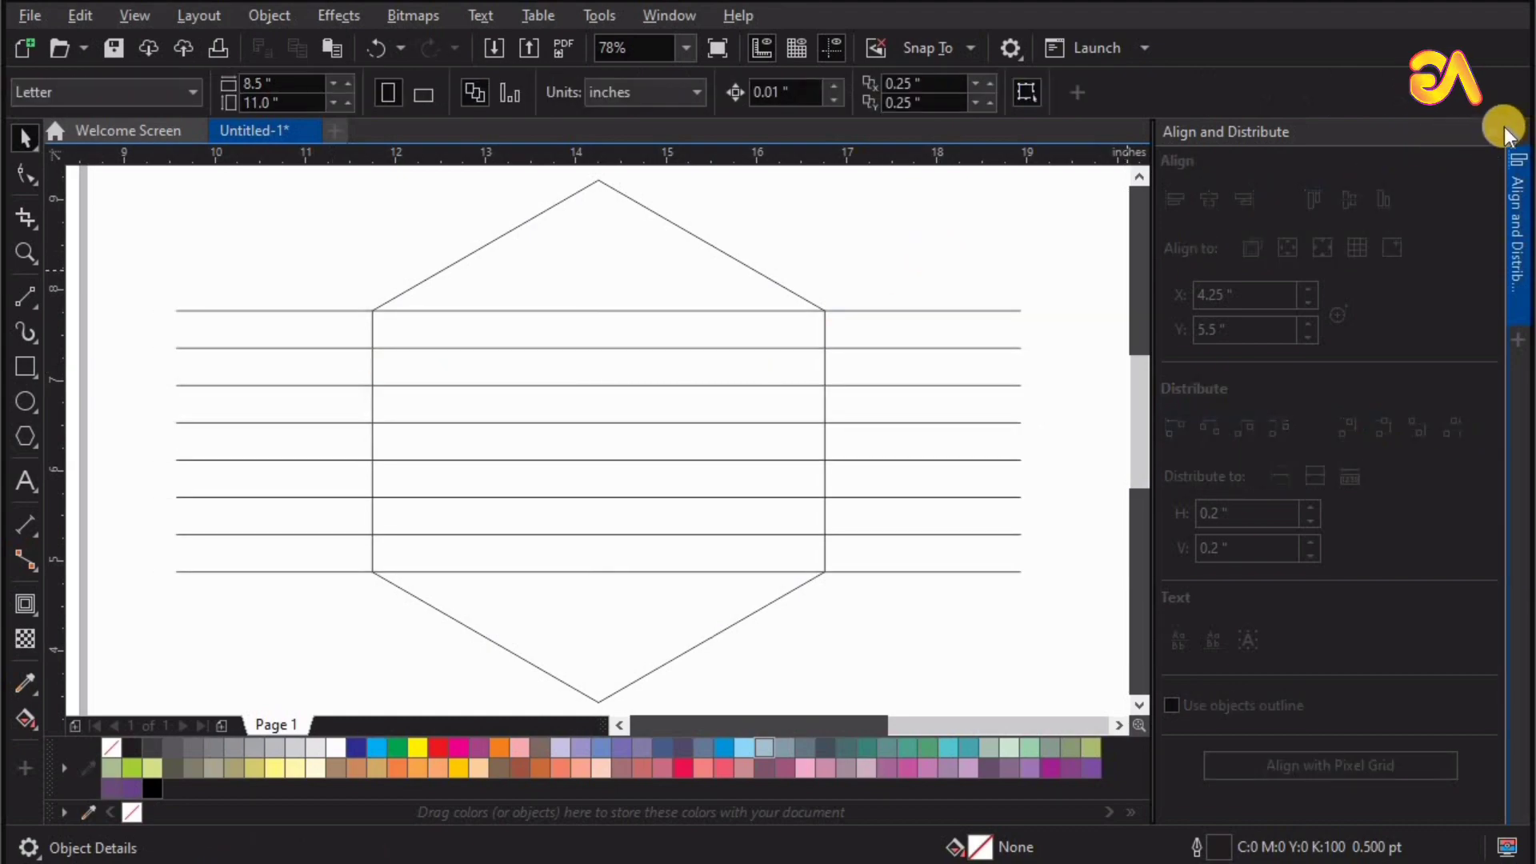
pyautogui.click(1510, 138)
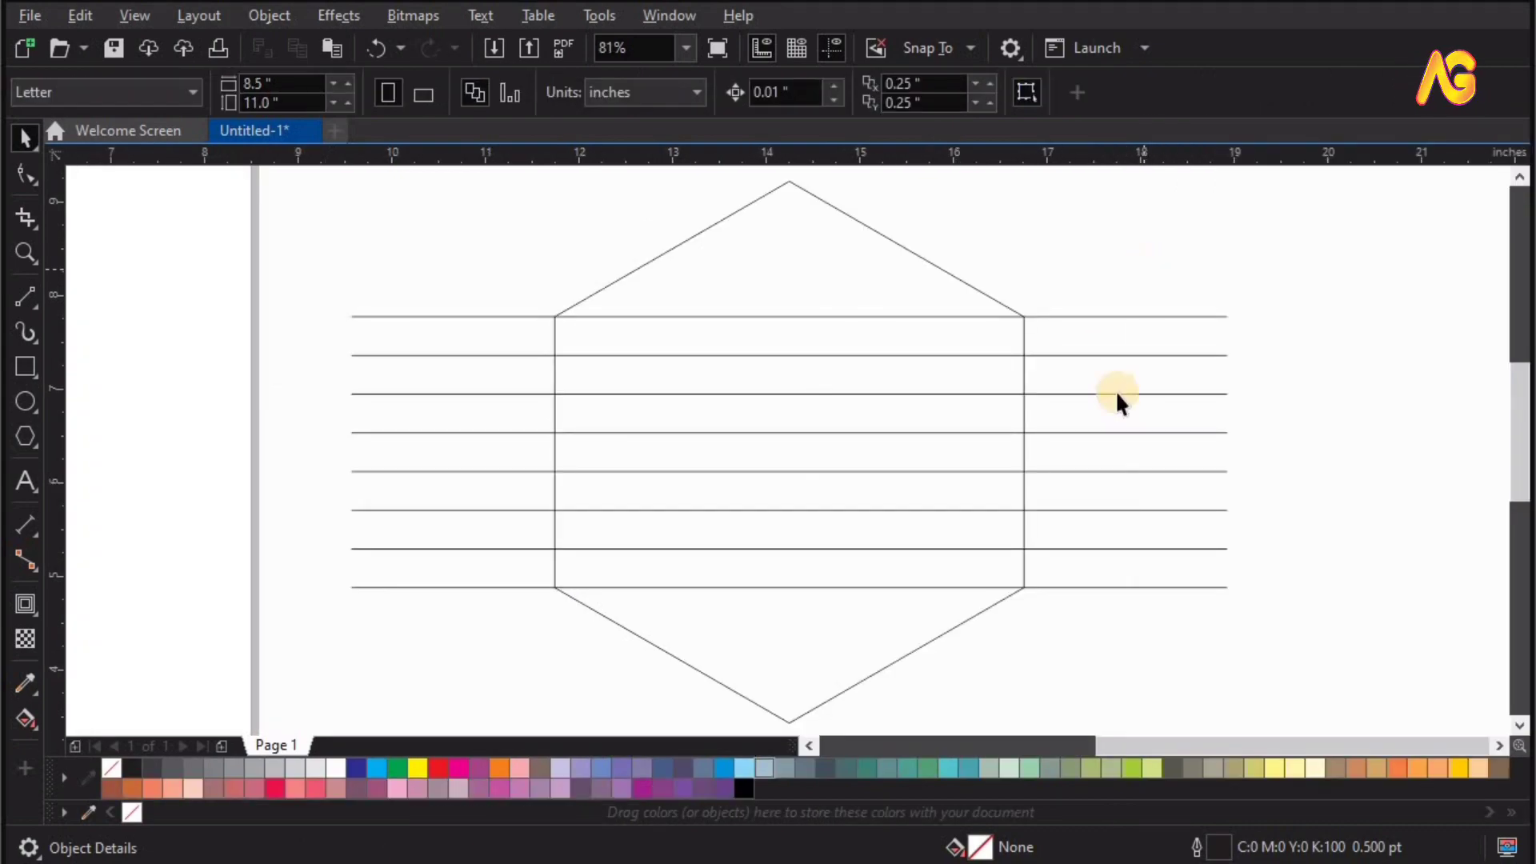
pyautogui.scroll(-3, 1115, 391)
pyautogui.click(1110, 368)
pyautogui.rightClick(1110, 368)
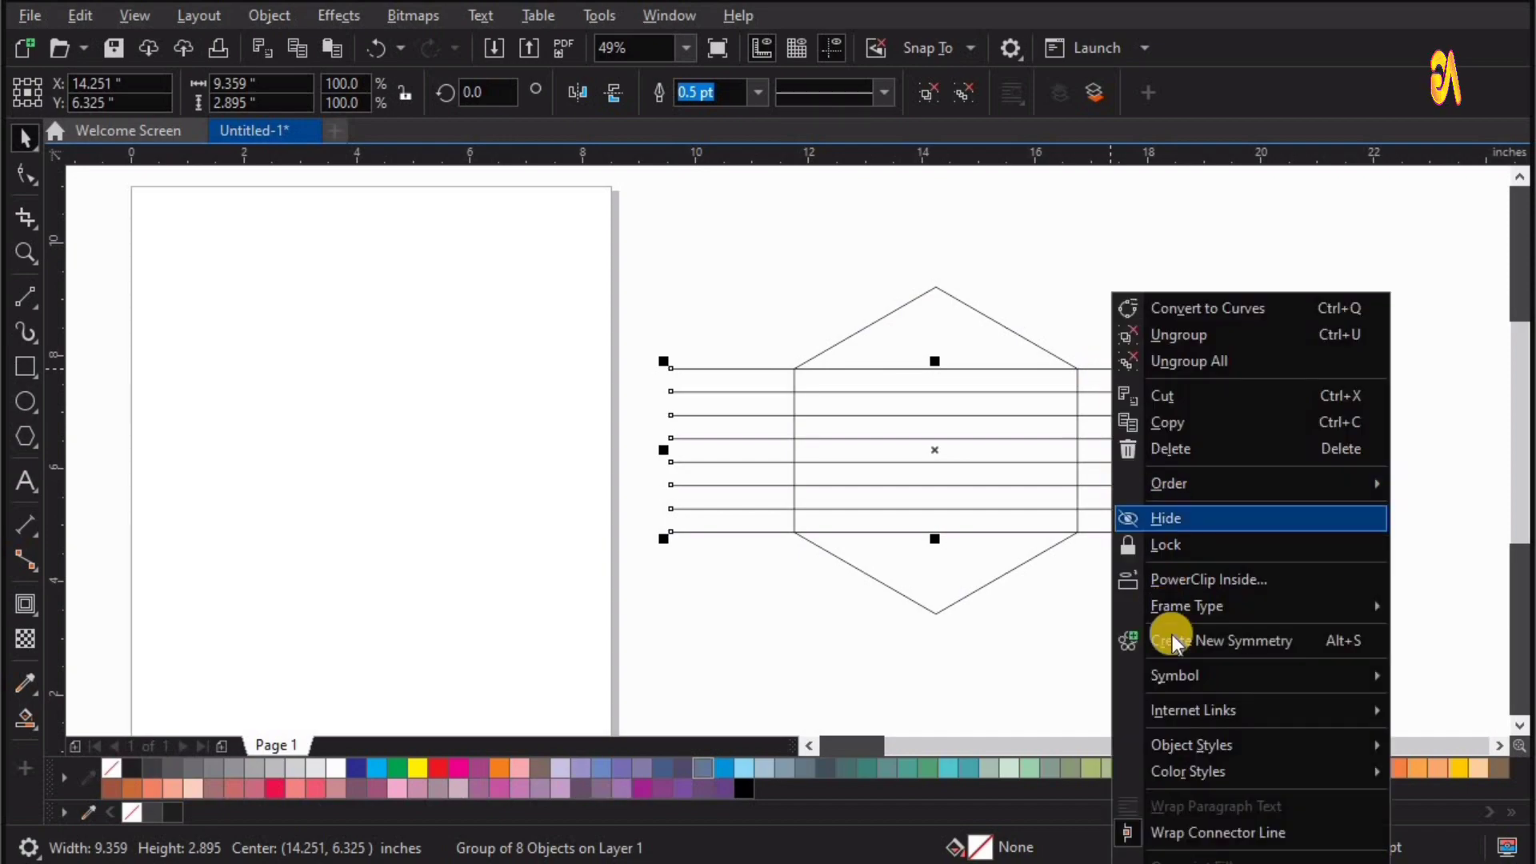
# Step: Paste a copy of the line group rotated 300° across the hexagon
pyautogui.click(1174, 418)
pyautogui.rightClick(1121, 239)
pyautogui.click(1176, 419)
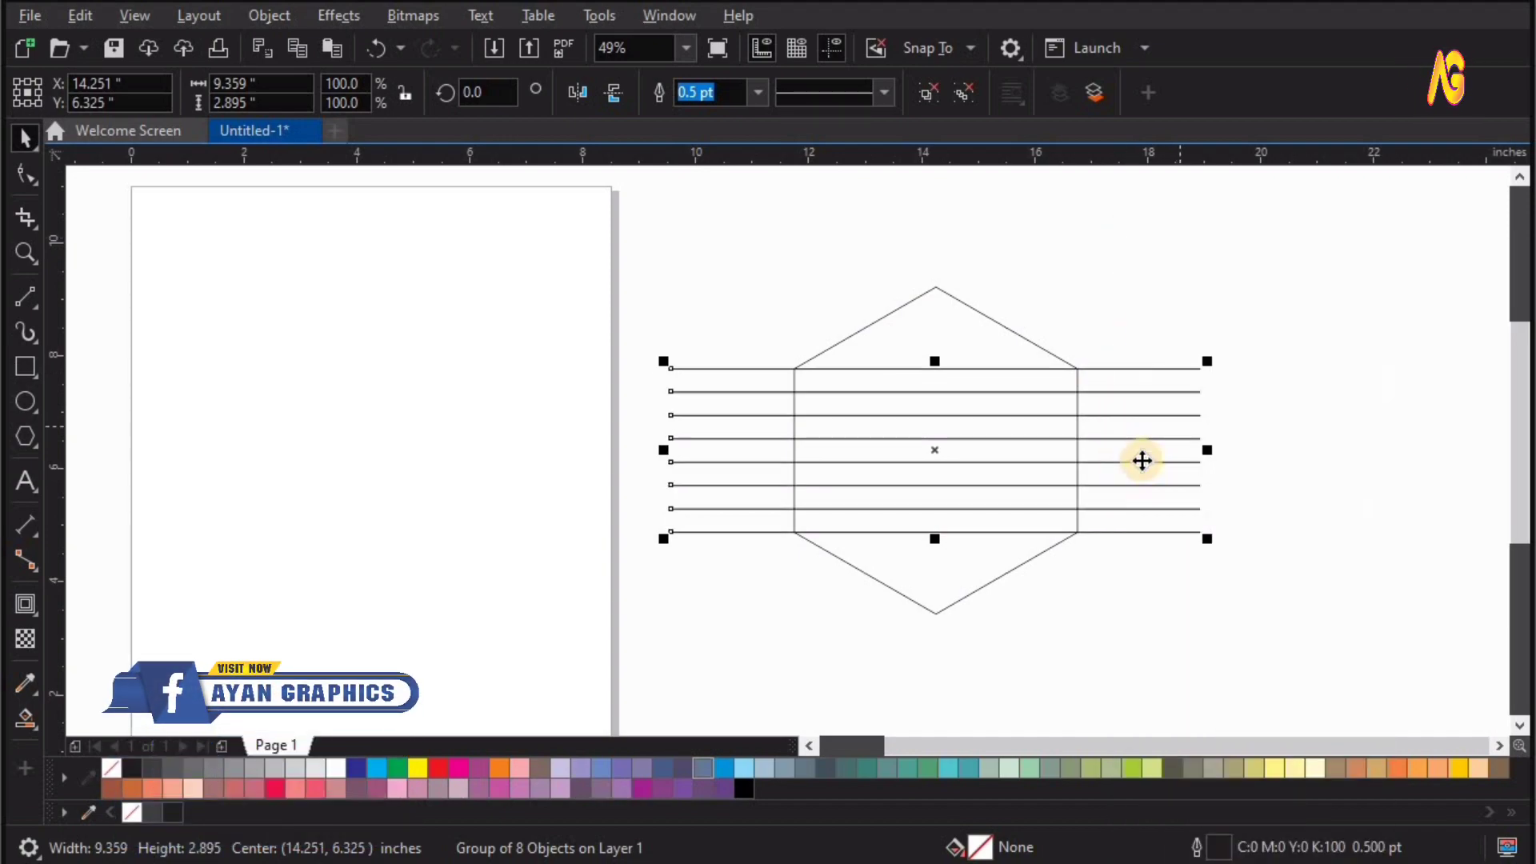
pyautogui.doubleClick(487, 92)
pyautogui.write('3')
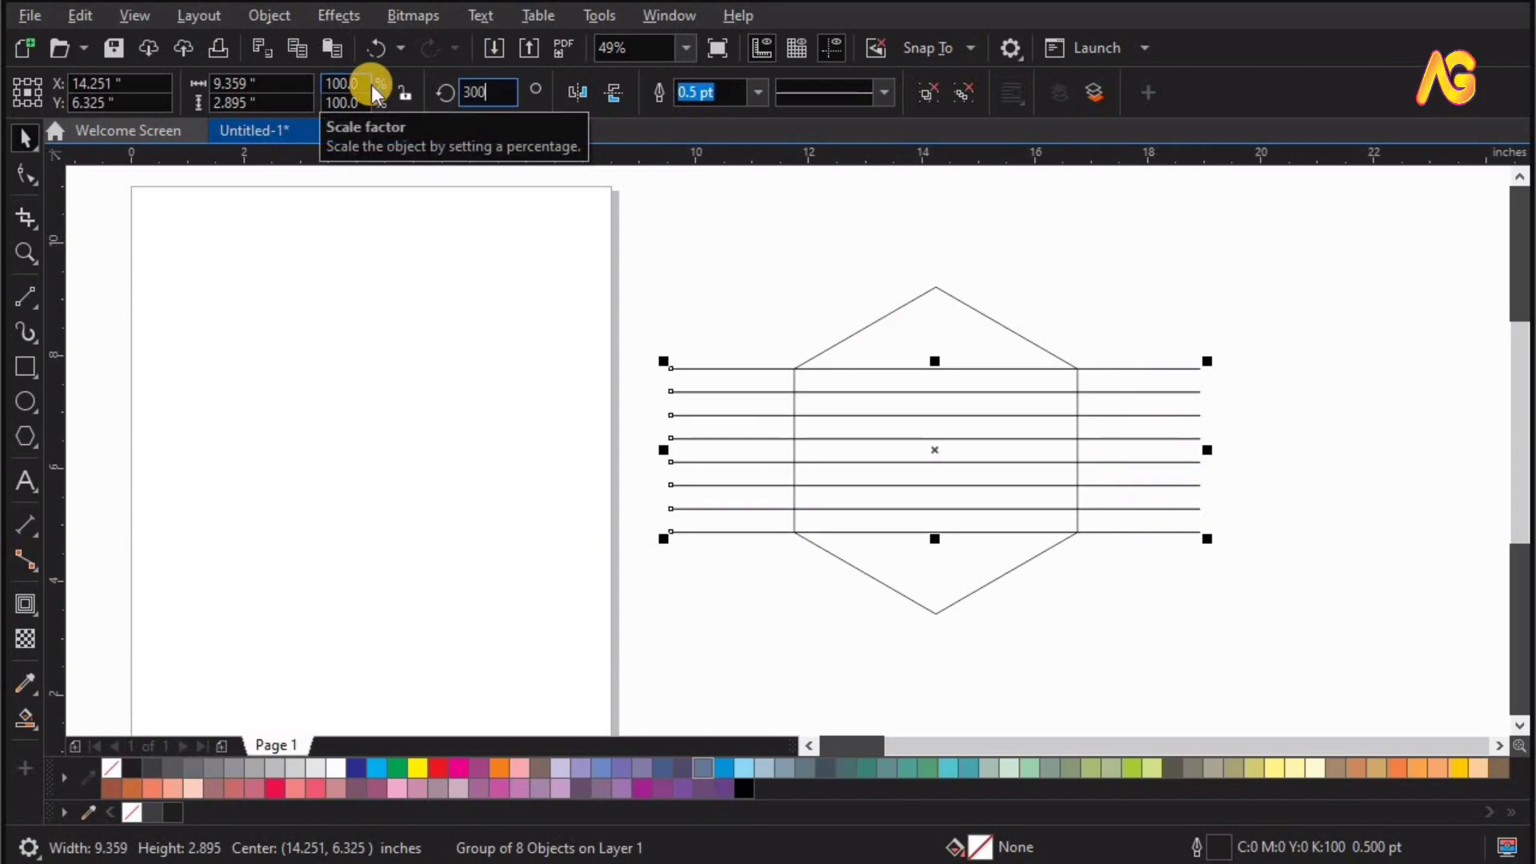
pyautogui.press('Return')
pyautogui.press('z')
pyautogui.moveTo(1104, 247); pyautogui.dragTo(748, 376)
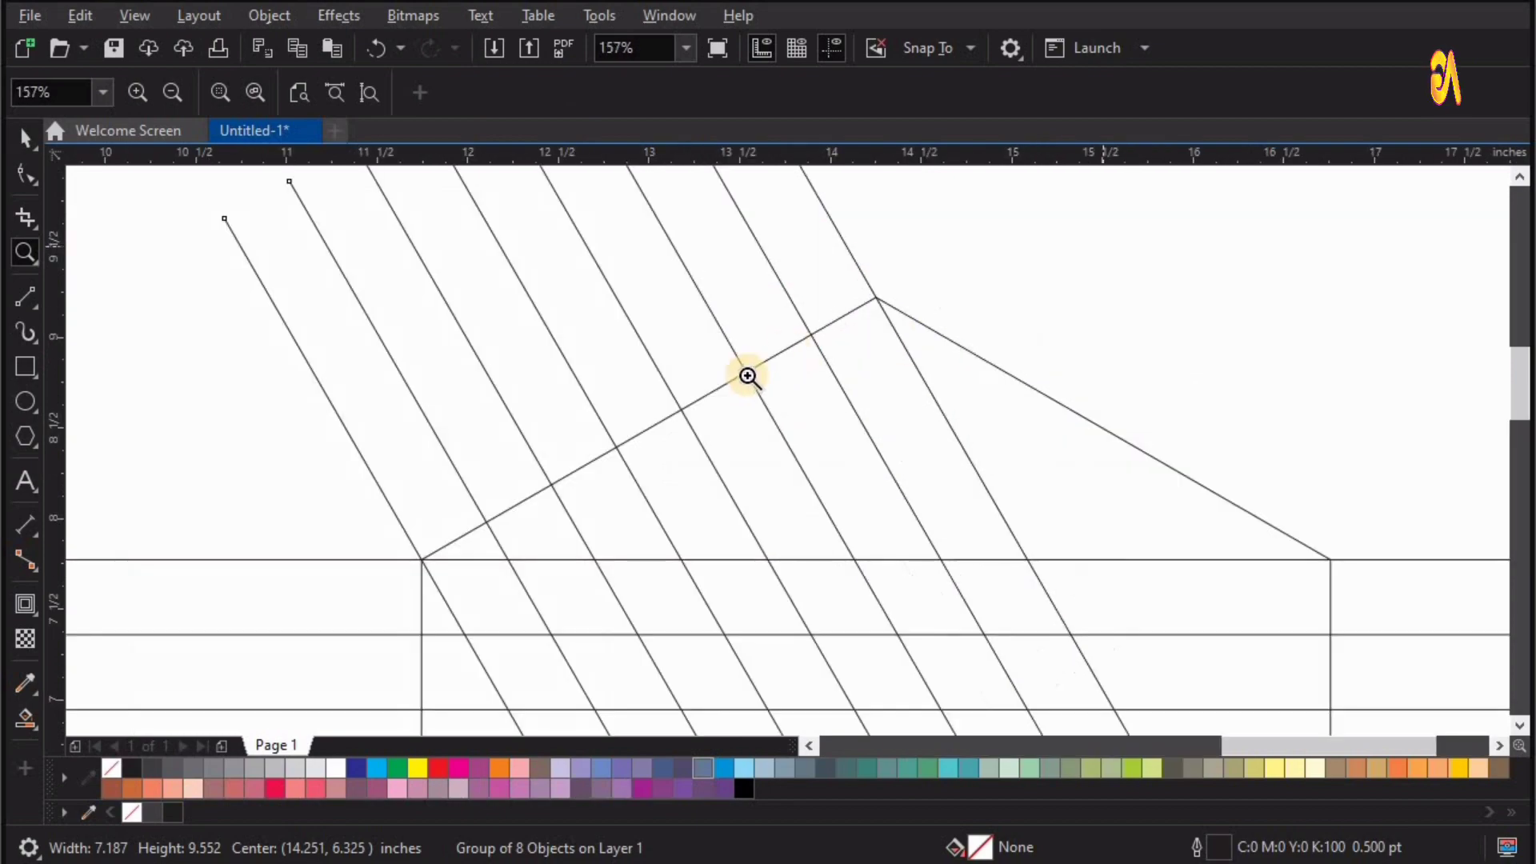
pyautogui.rightClick(748, 376)
pyautogui.press('space')
pyautogui.click(785, 271)
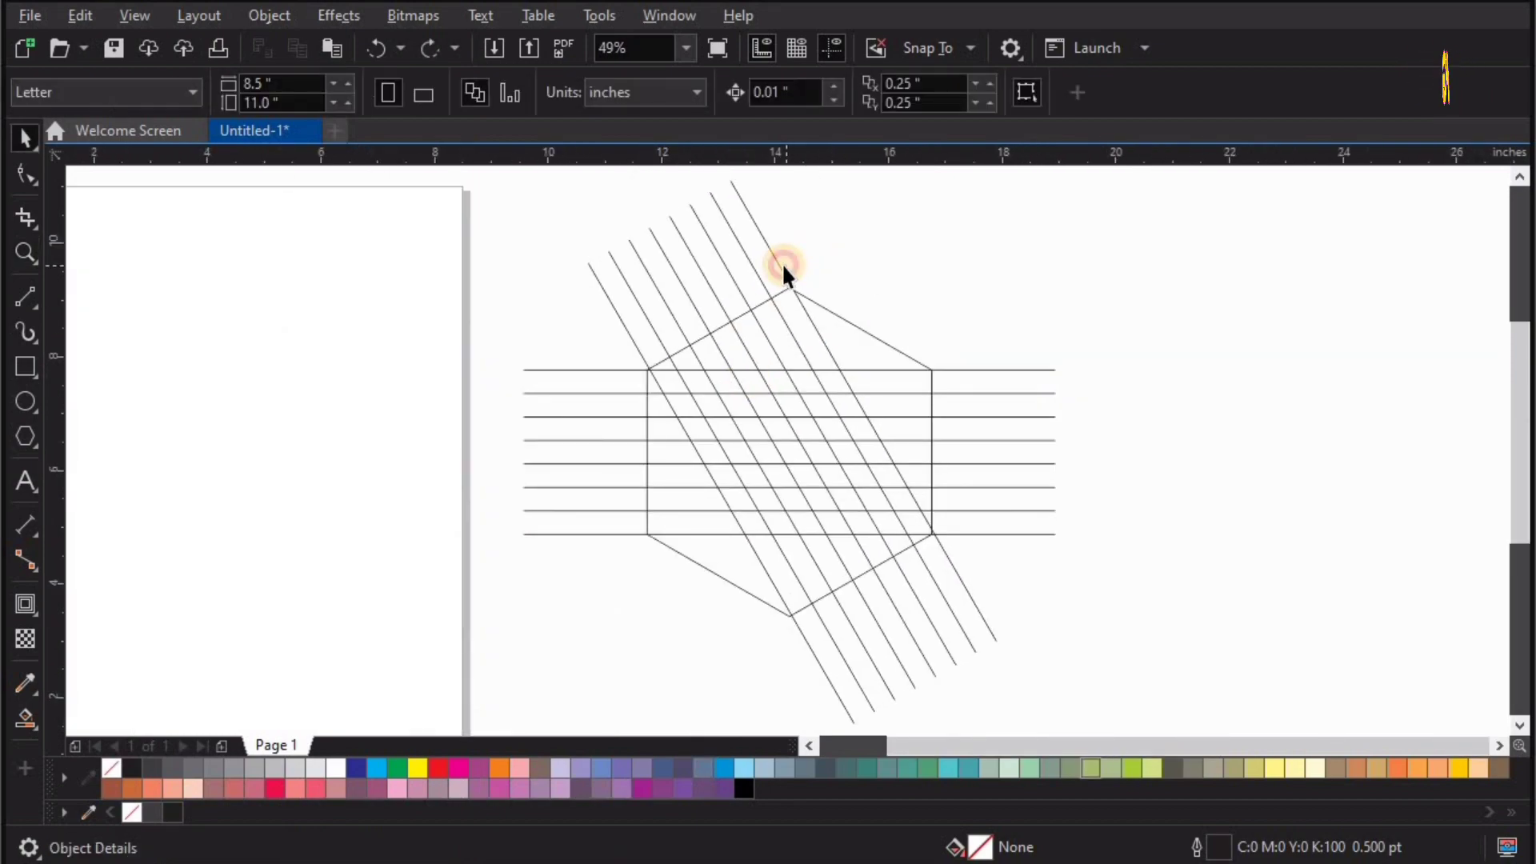
# Step: Paste another copy of the slanted lines rotated to 240°
pyautogui.click(782, 269)
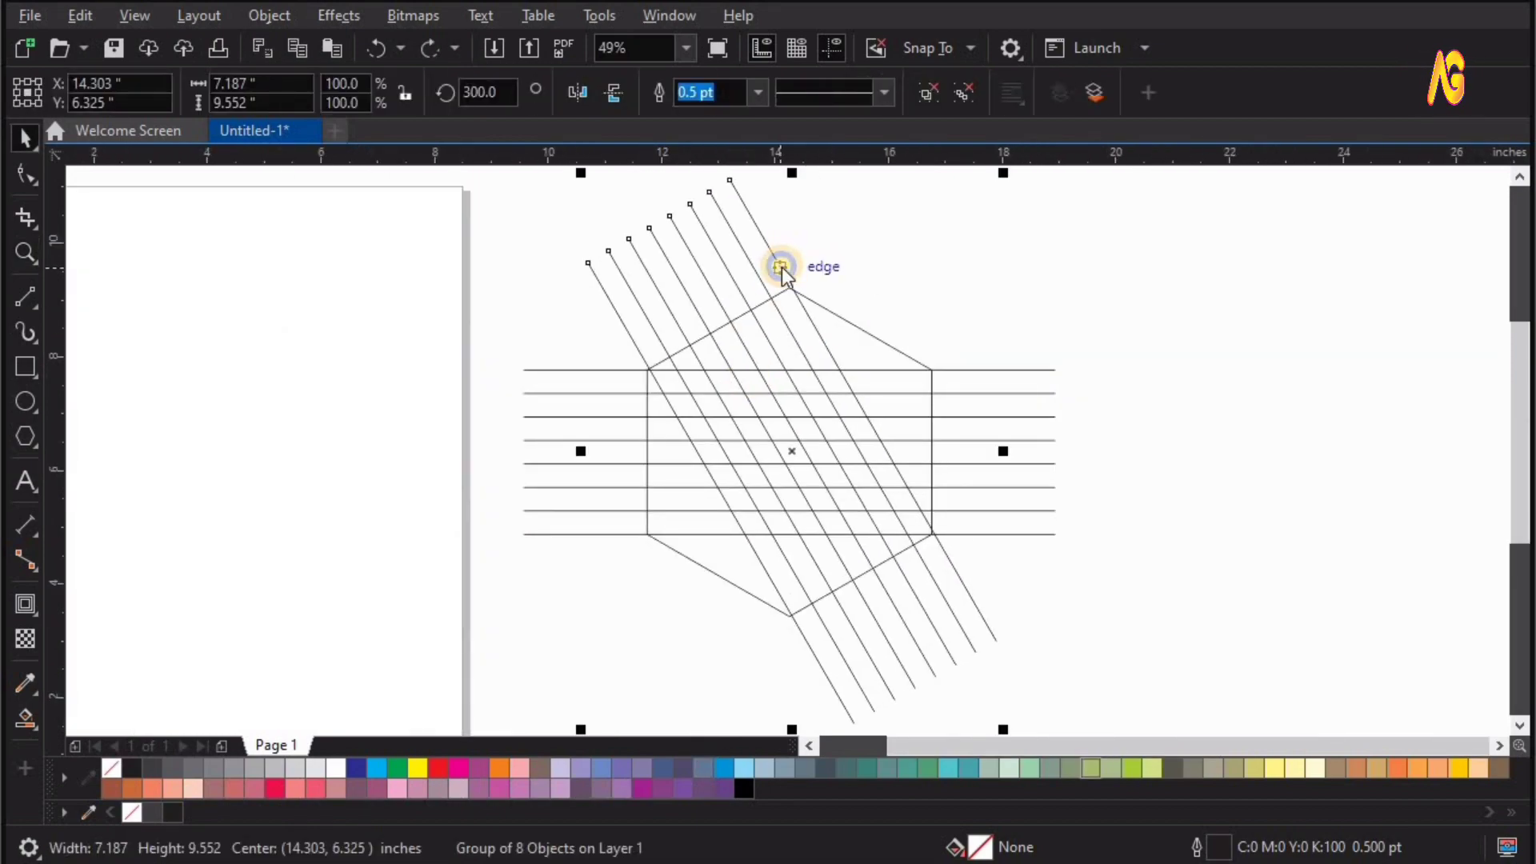
pyautogui.rightClick(782, 269)
pyautogui.click(827, 396)
pyautogui.rightClick(976, 255)
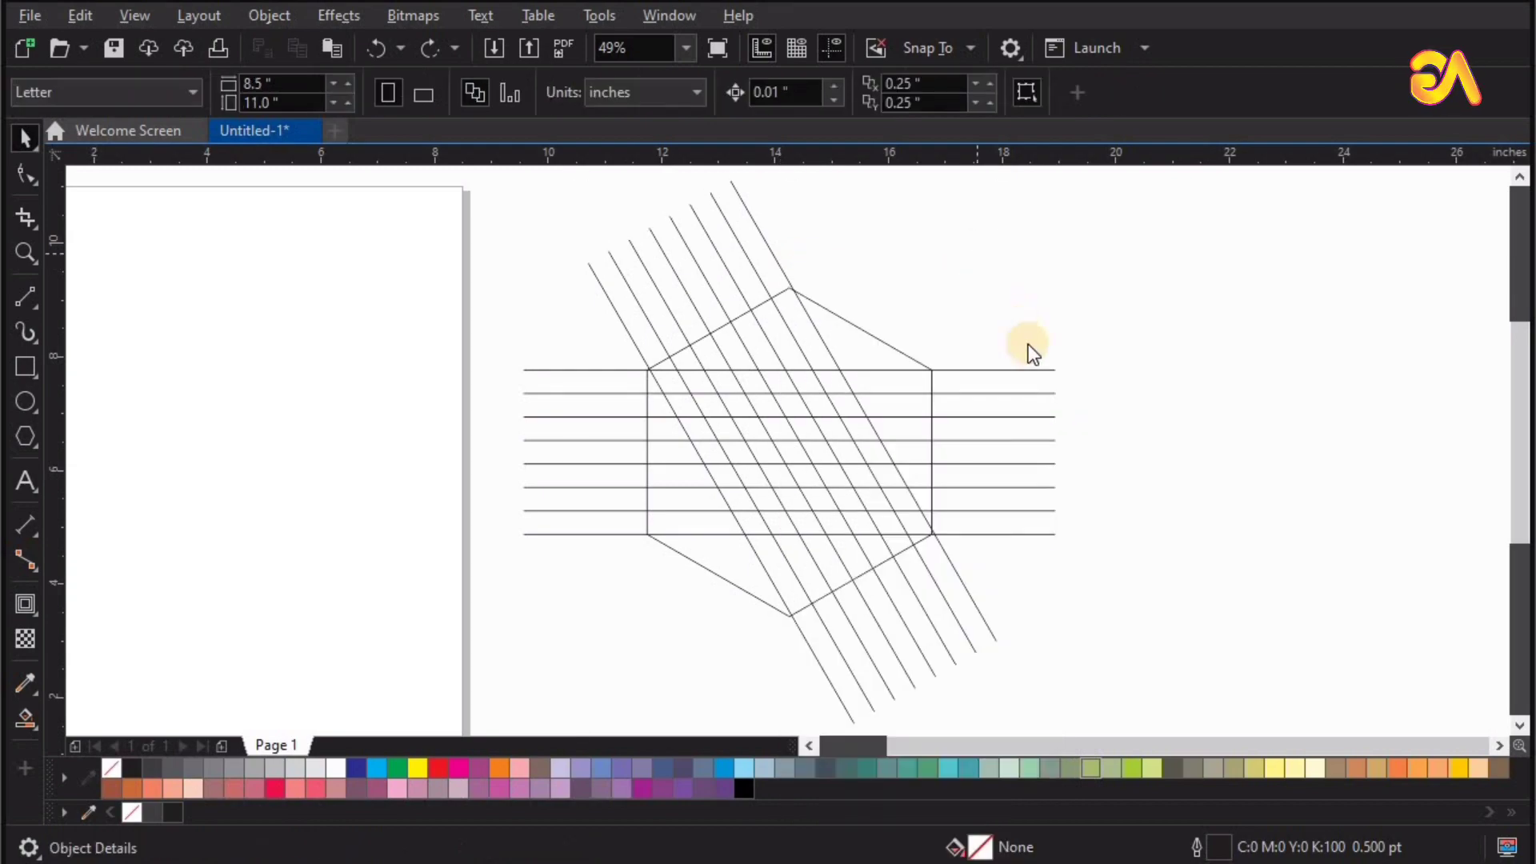
pyautogui.click(1038, 438)
pyautogui.write('240')
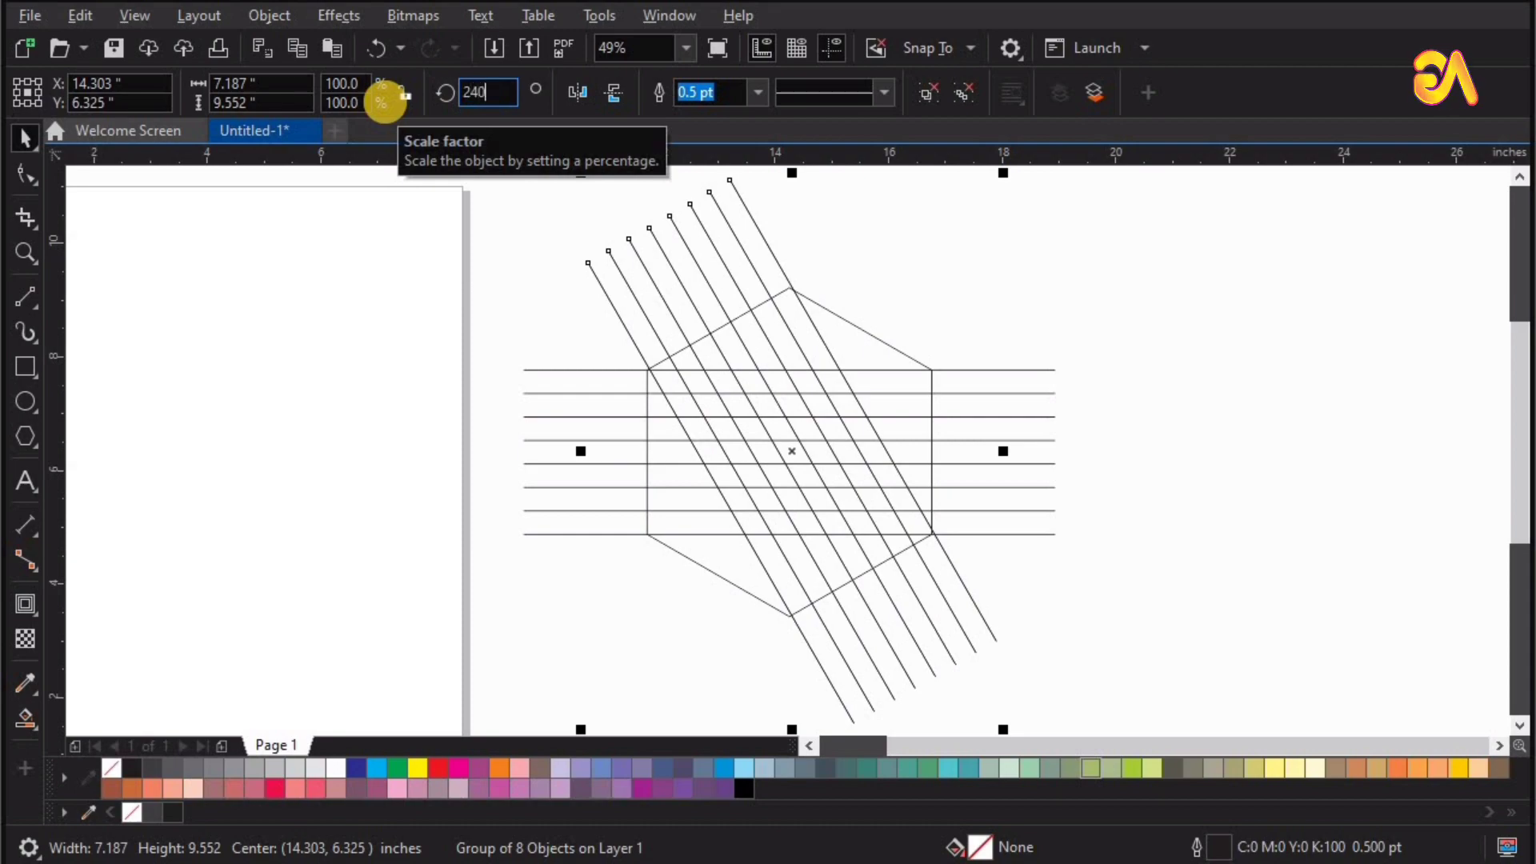
pyautogui.press('Return')
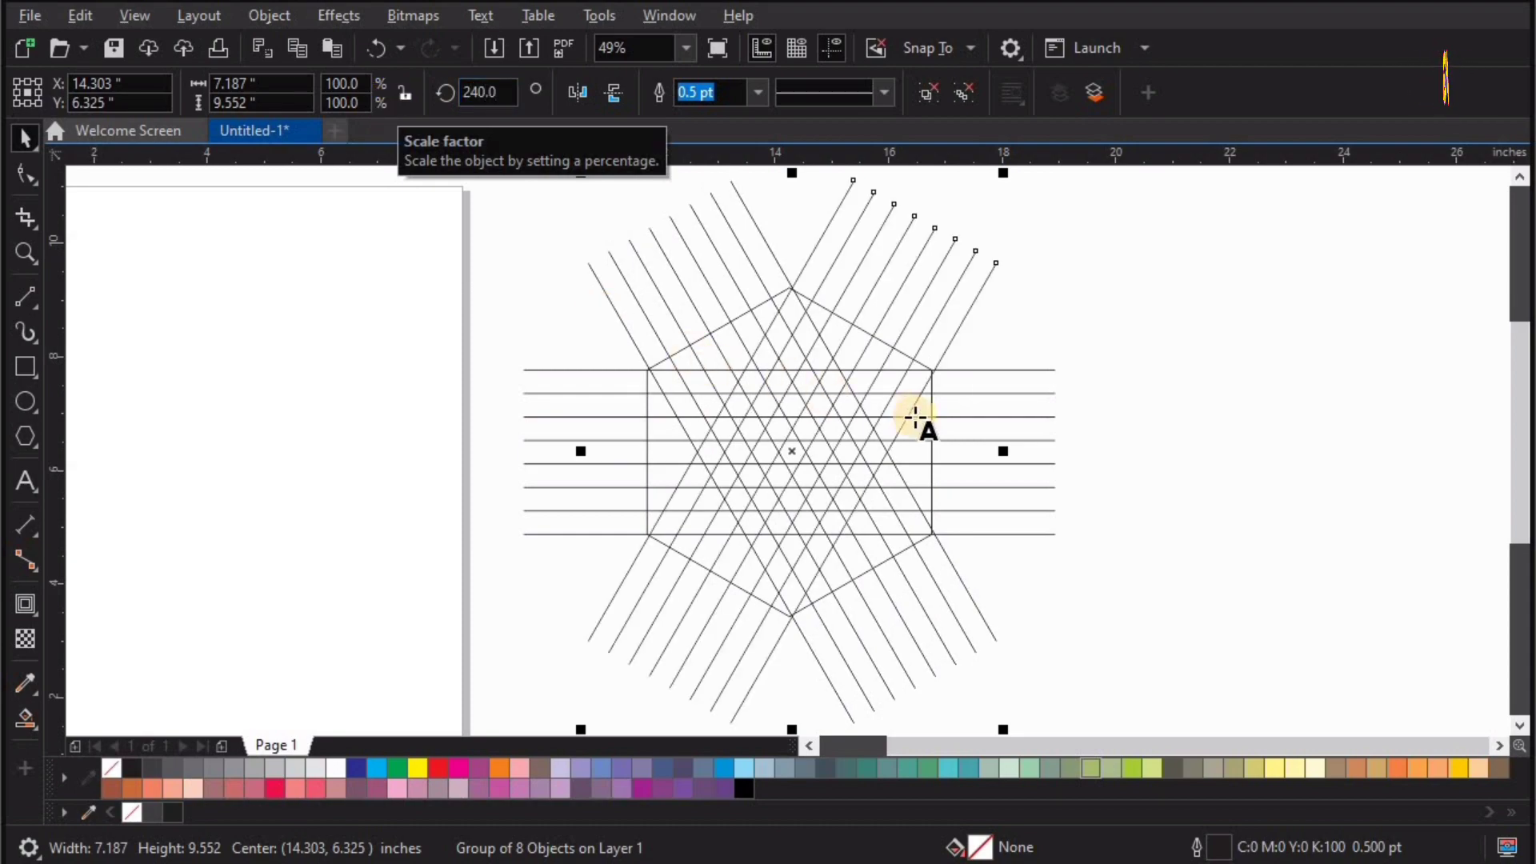
pyautogui.press('F8')
# Step: Select the horizontal lines along with both rotated sets and group all three into one grid
pyautogui.hotkey('ctrl', 'space')
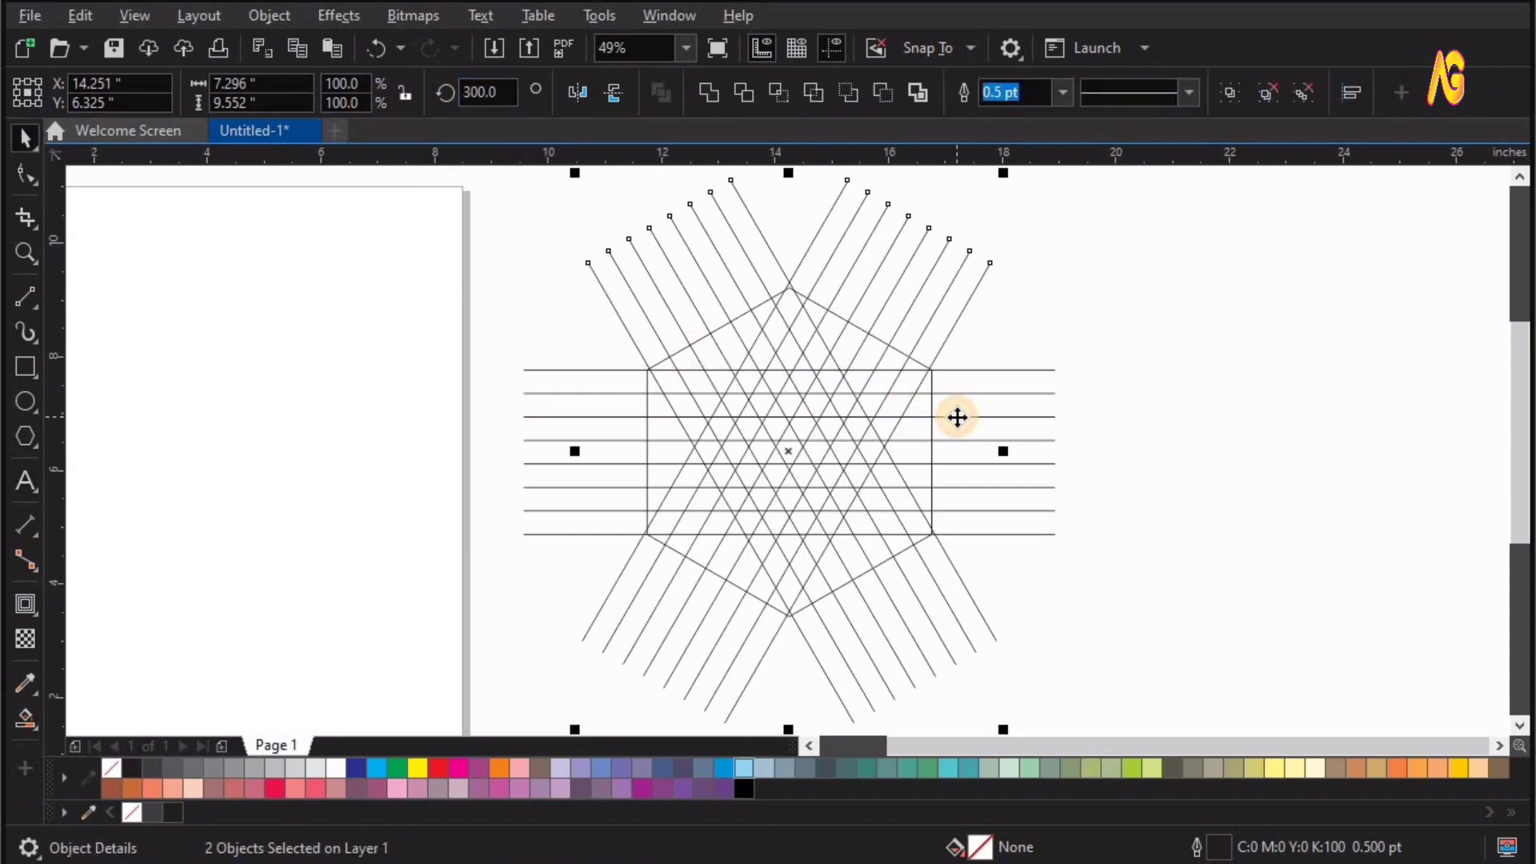
pyautogui.keyDown('shift'); pyautogui.click(1030, 393); pyautogui.keyUp('shift')
pyautogui.moveTo(1030, 393); pyautogui.dragTo(1107, 394)
pyautogui.hotkey('ctrl', 'z')
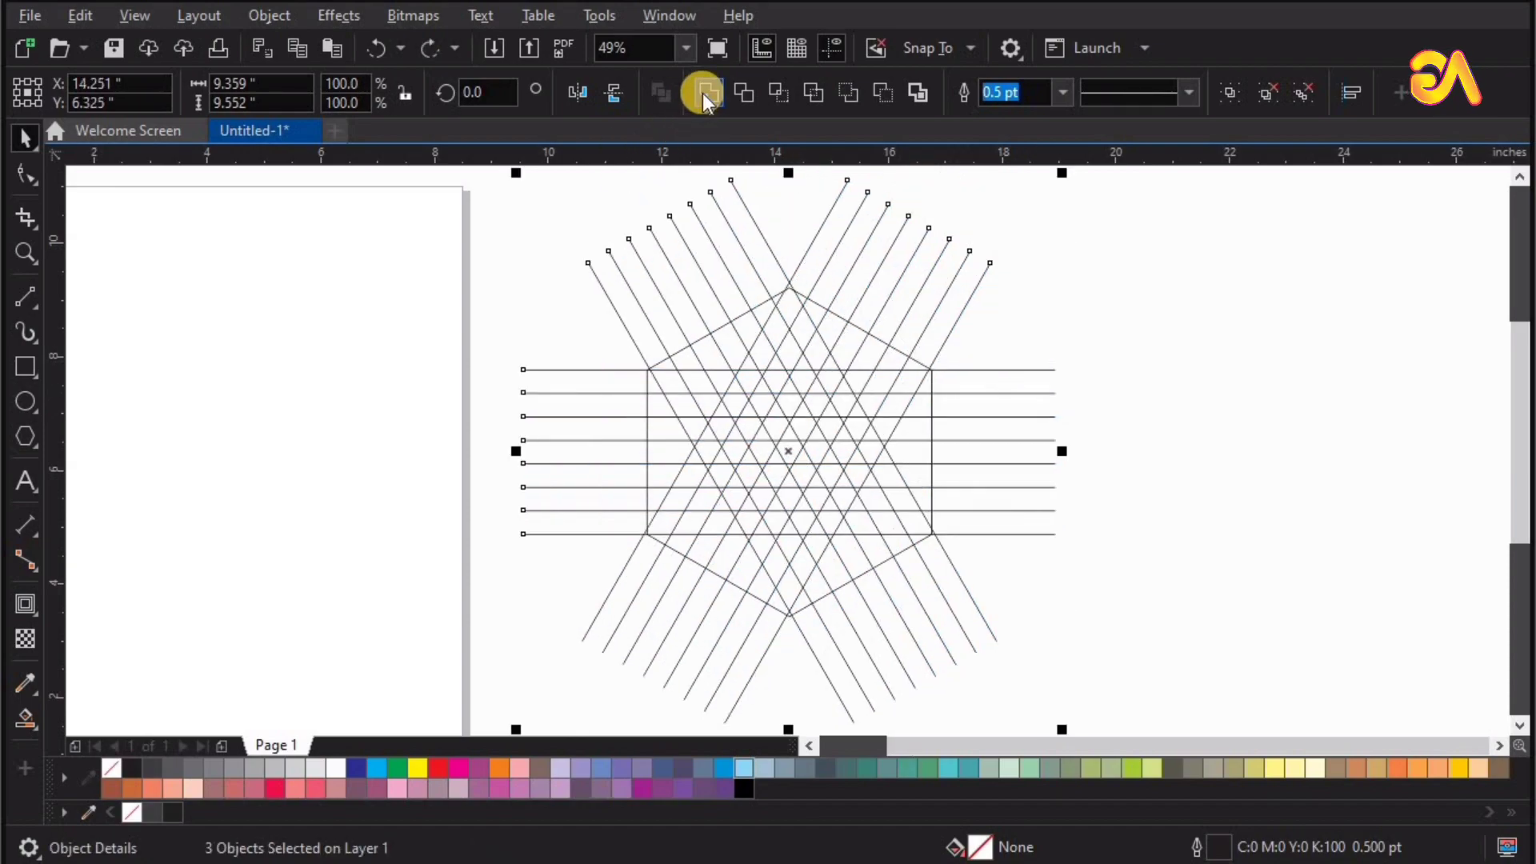
pyautogui.click(1232, 94)
# Step: Switch to Smart Fill and zoom in on the triangular grid
pyautogui.click(1341, 371)
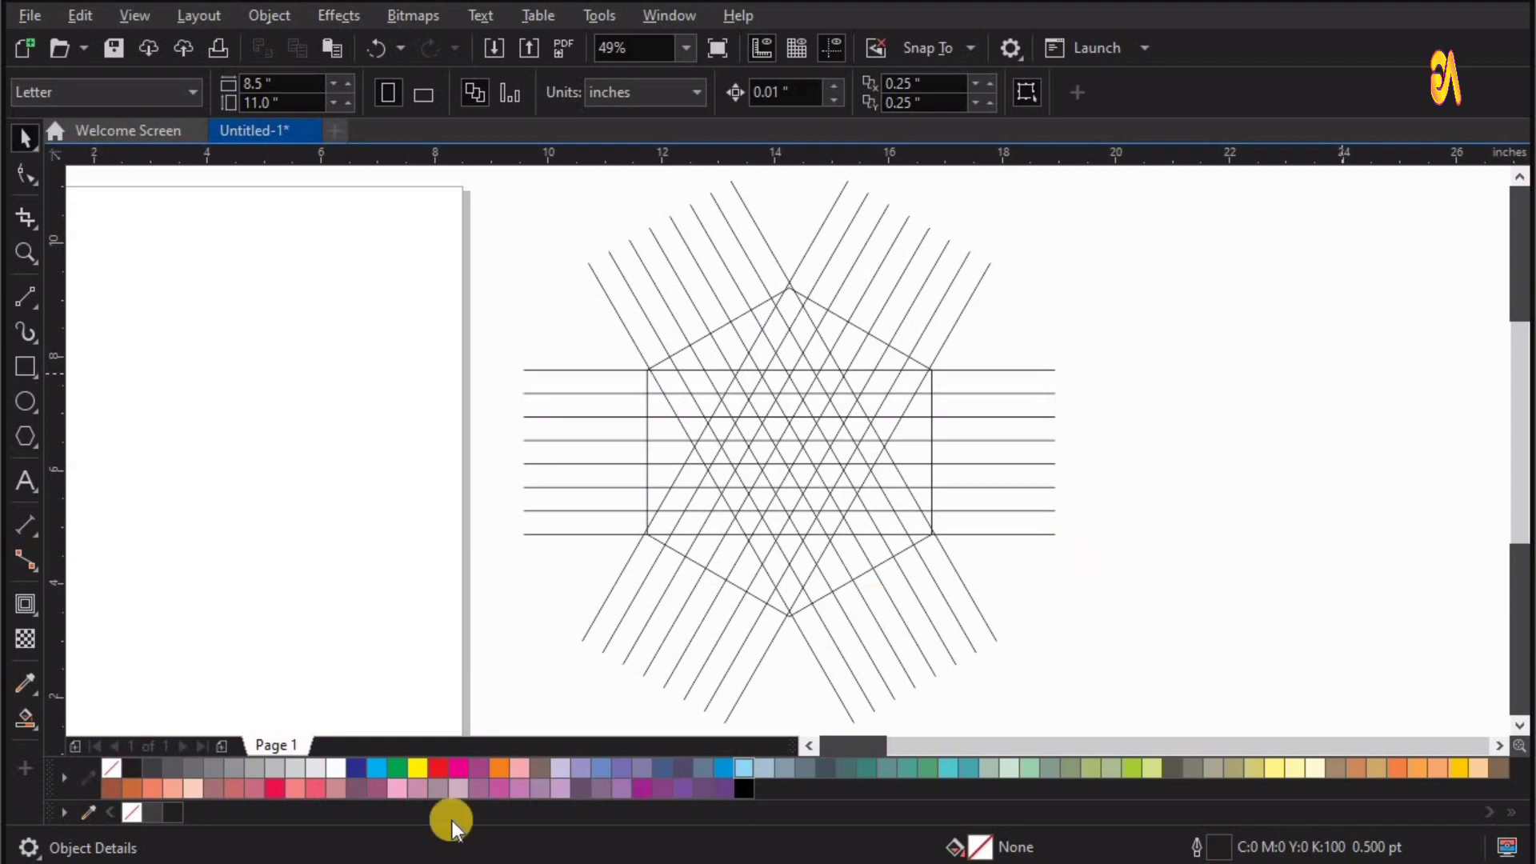
pyautogui.click(37, 728)
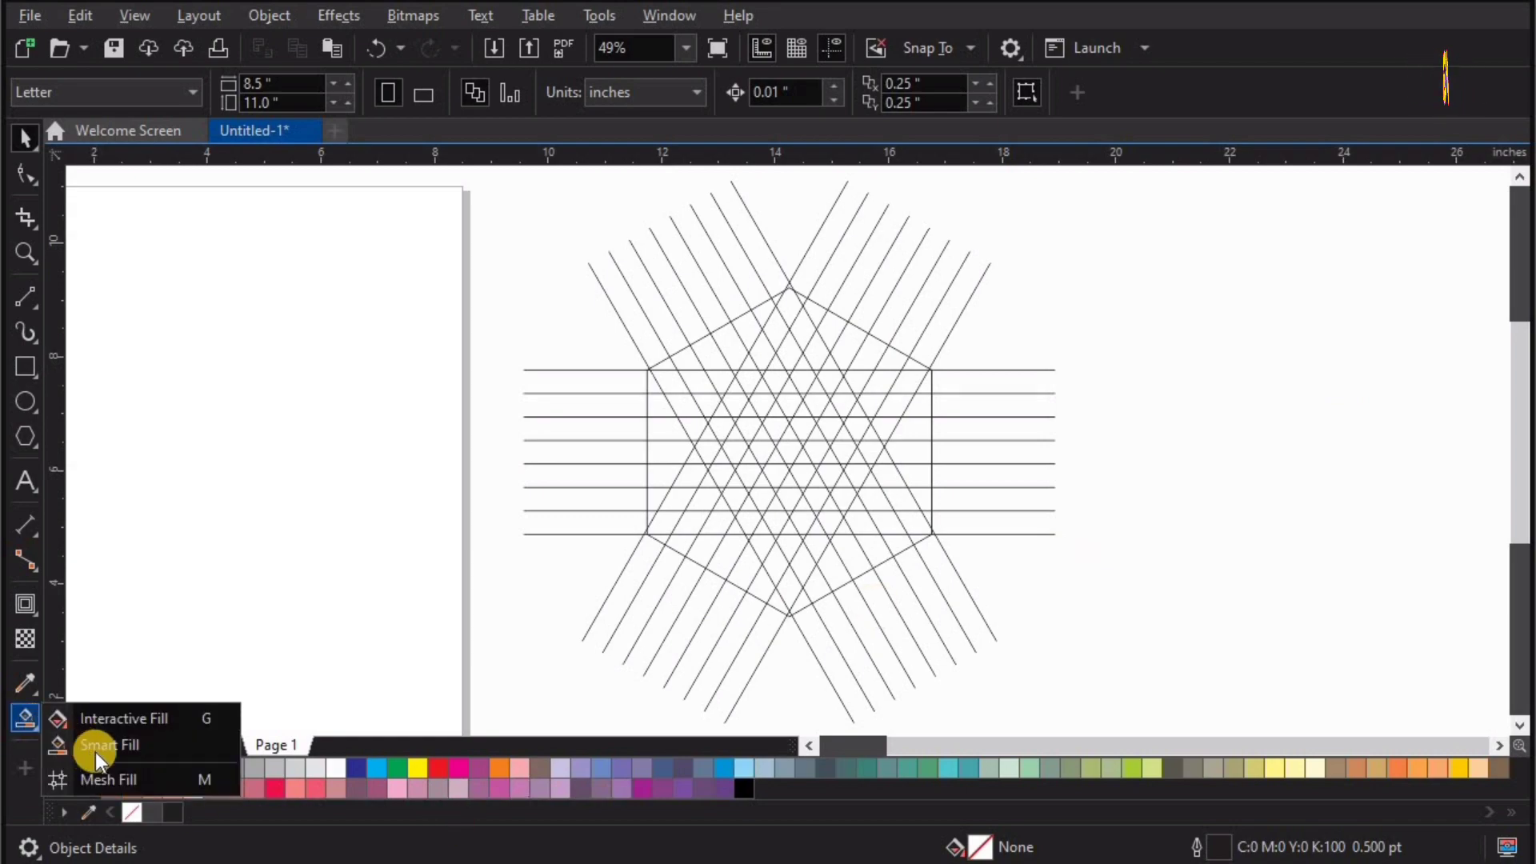
pyautogui.click(94, 752)
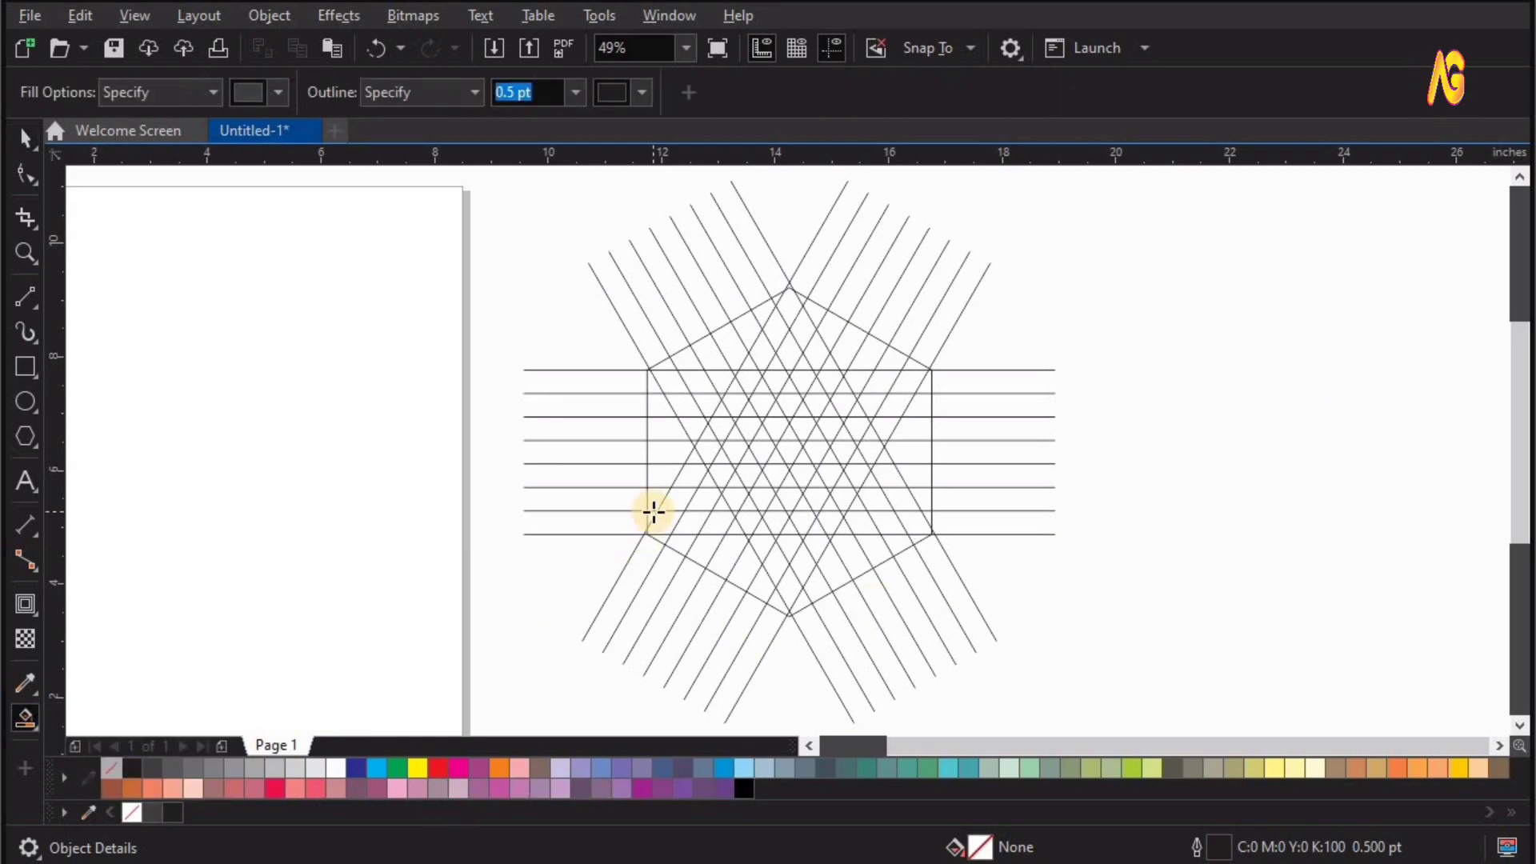
pyautogui.hotkey('ctrl', 'a')
pyautogui.hotkey('shift', 'F2')
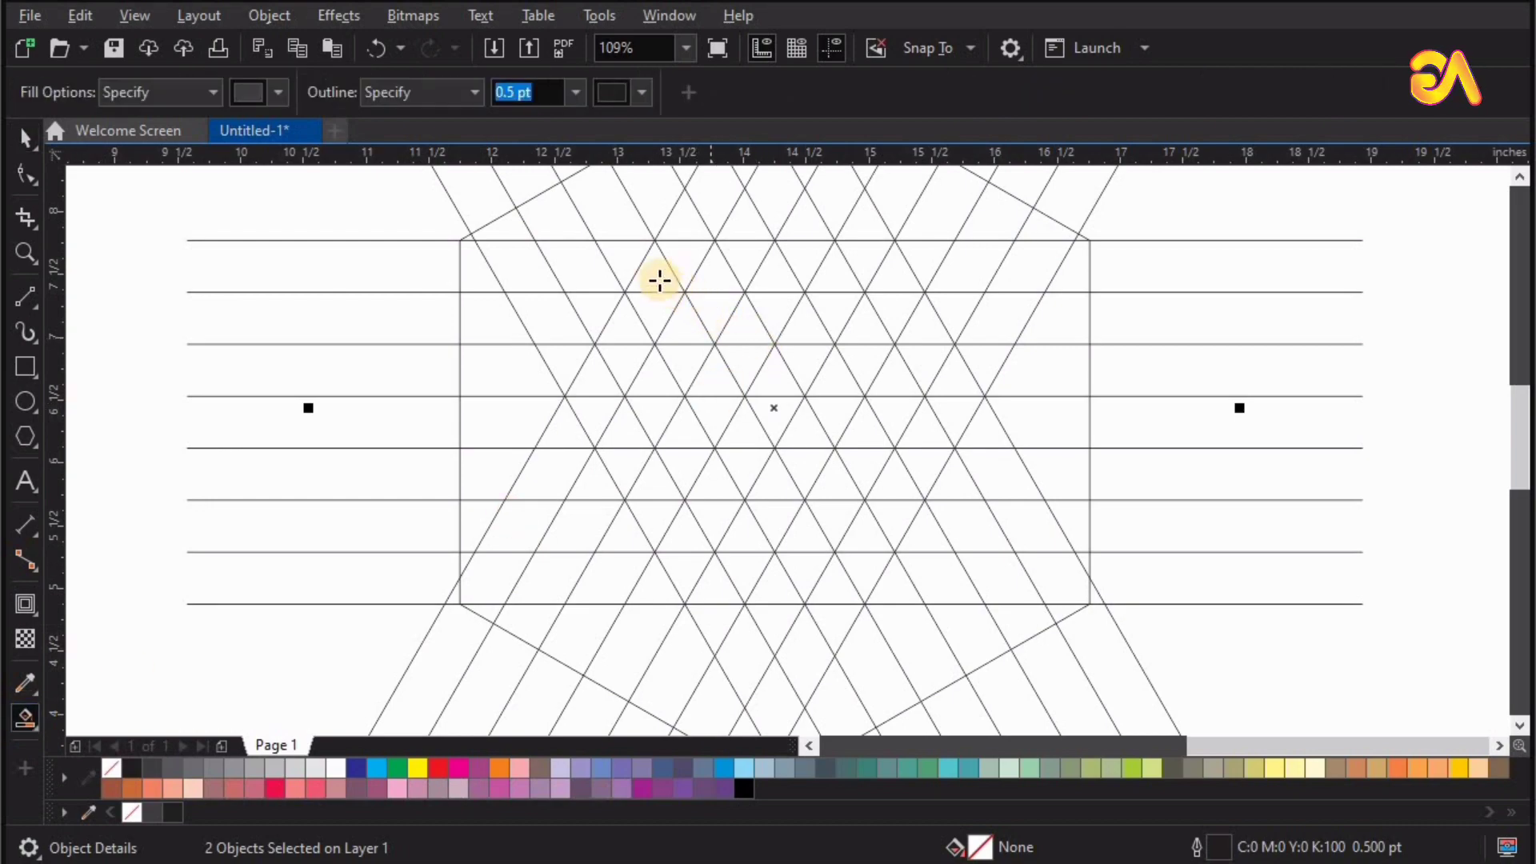
# Step: Fill the eight left-arm cells and weld them into one shape
pyautogui.click(665, 312)
pyautogui.click(625, 368)
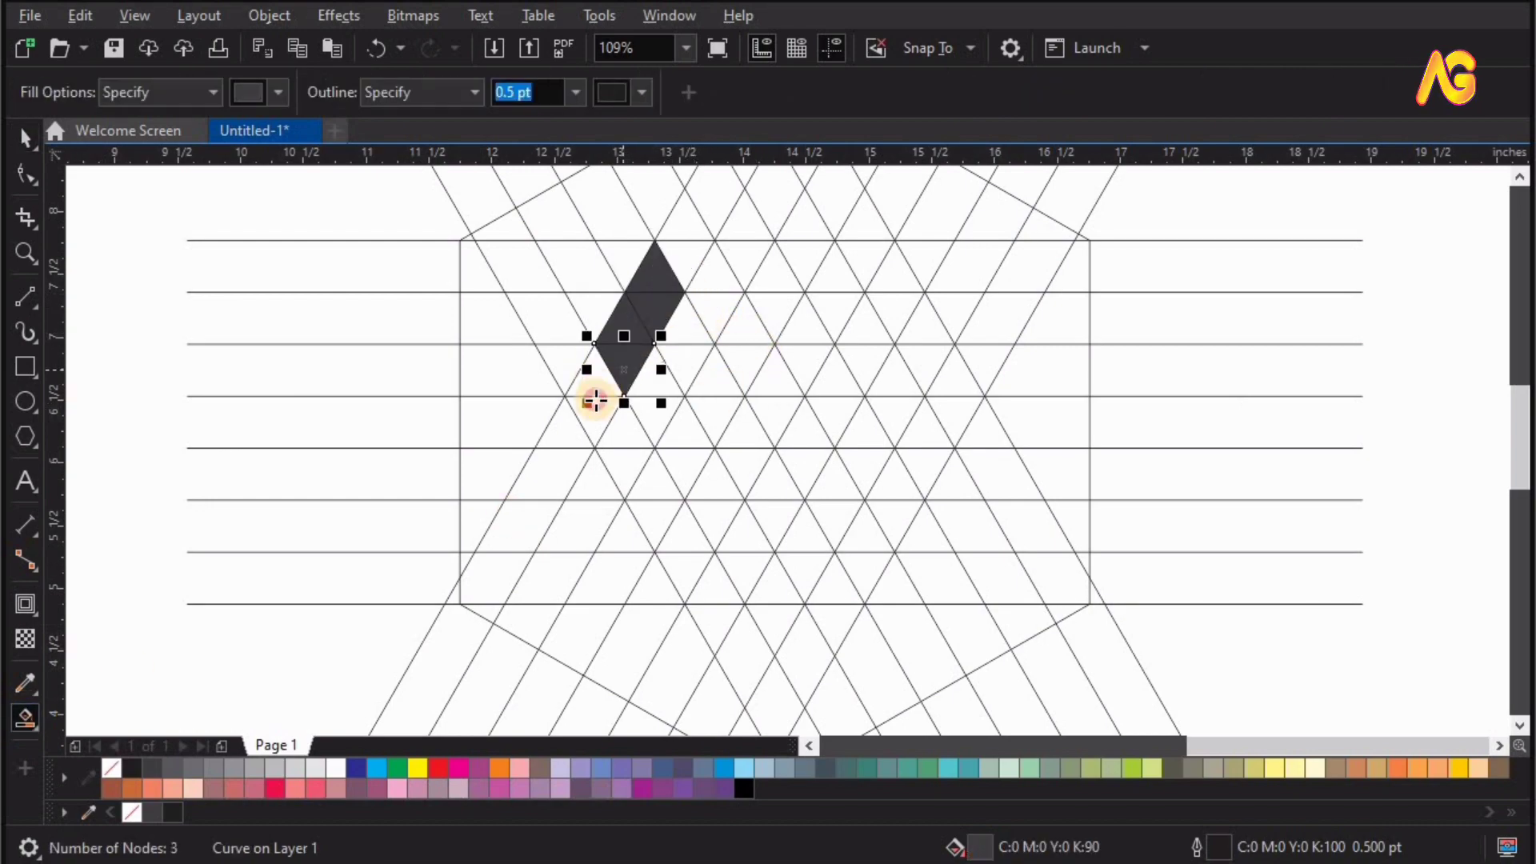
pyautogui.click(597, 398)
pyautogui.click(644, 385)
pyautogui.click(654, 411)
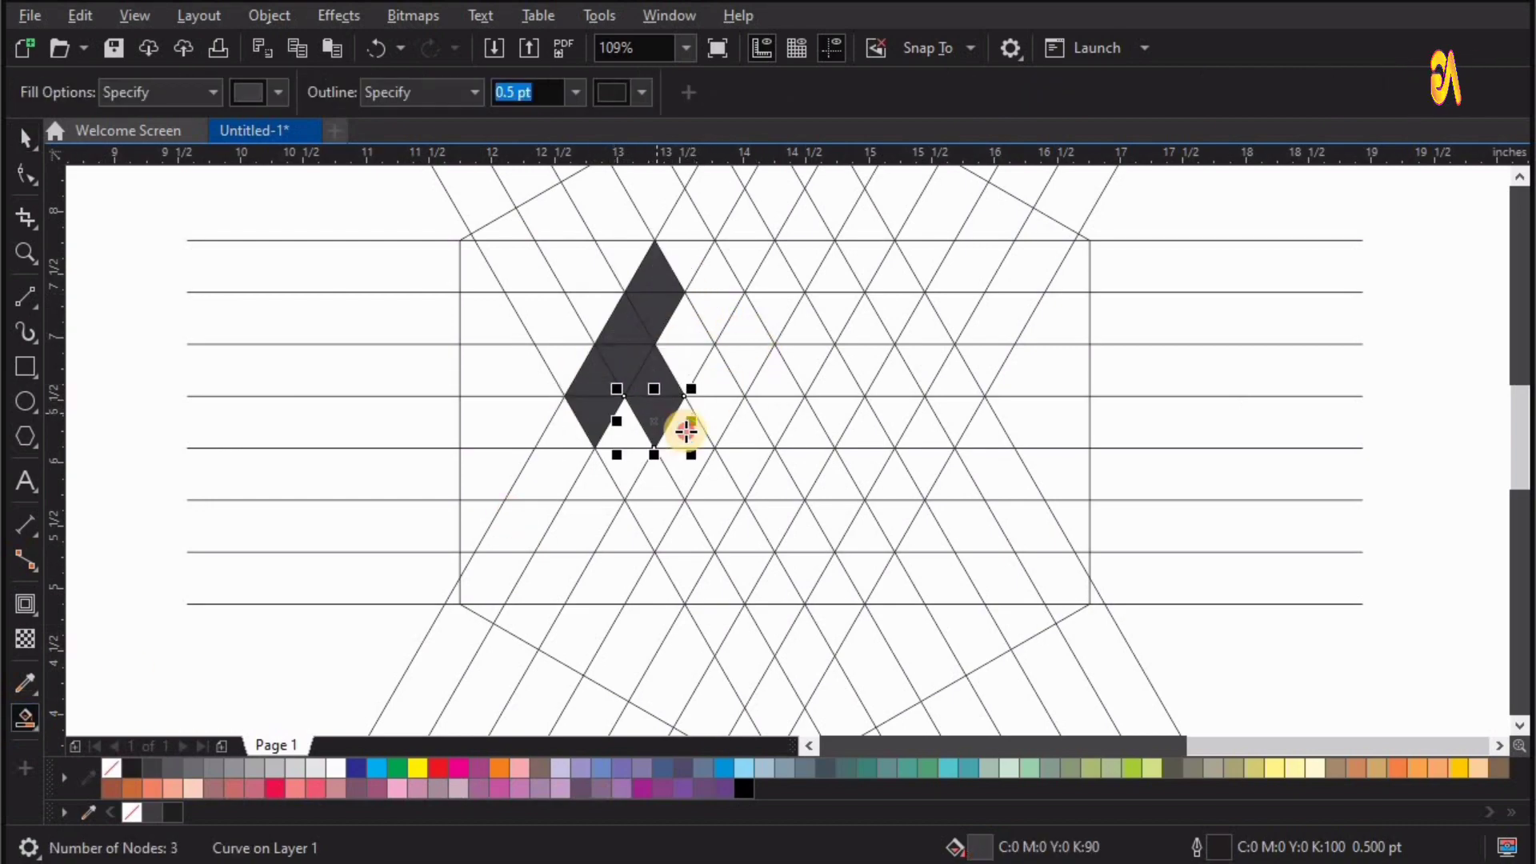
pyautogui.click(684, 432)
pyautogui.click(685, 466)
pyautogui.click(721, 517)
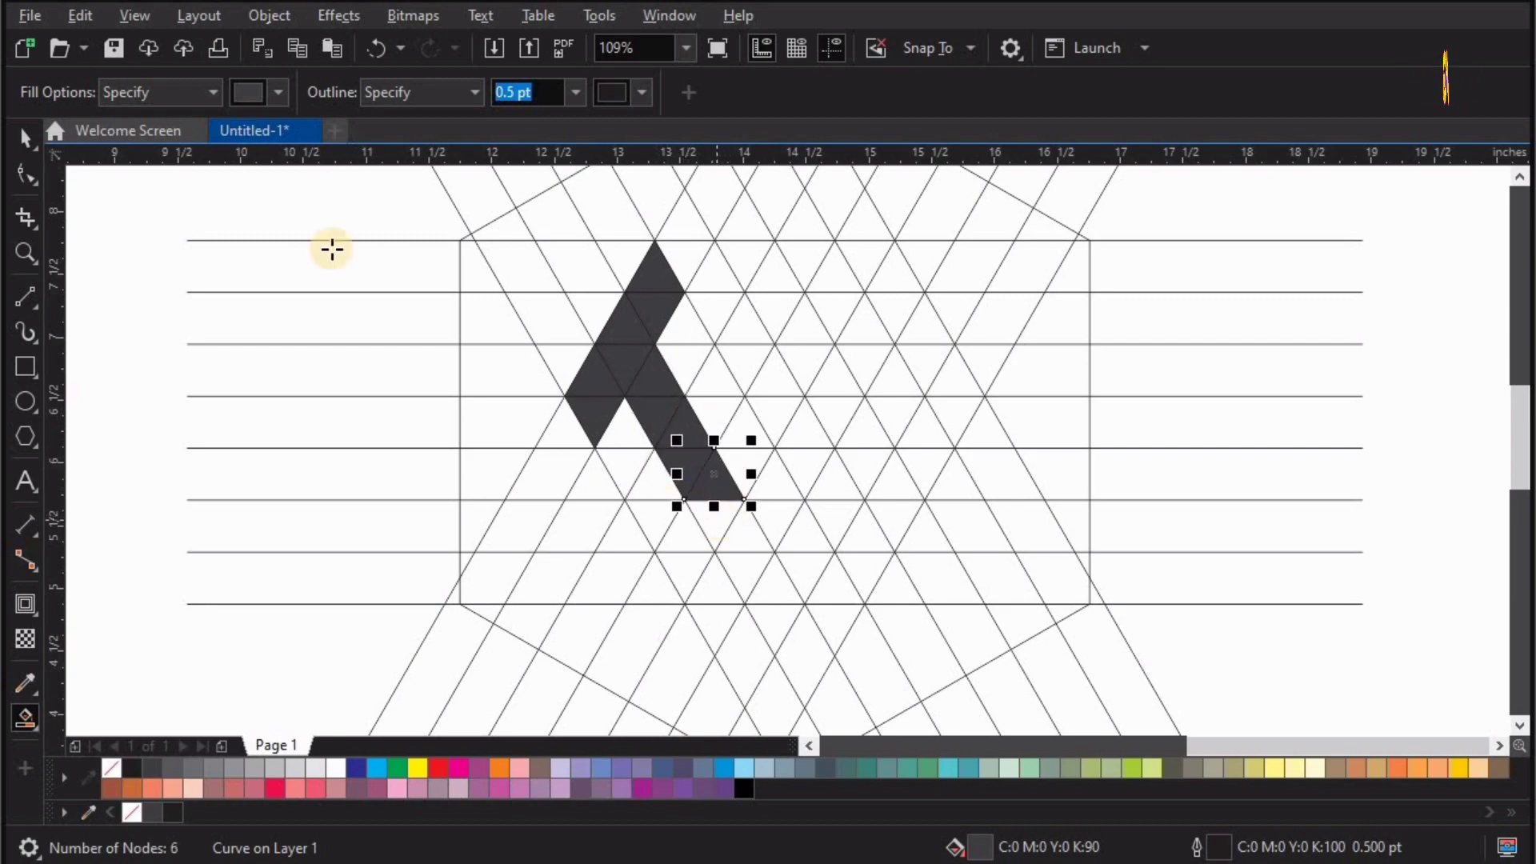
pyautogui.click(26, 139)
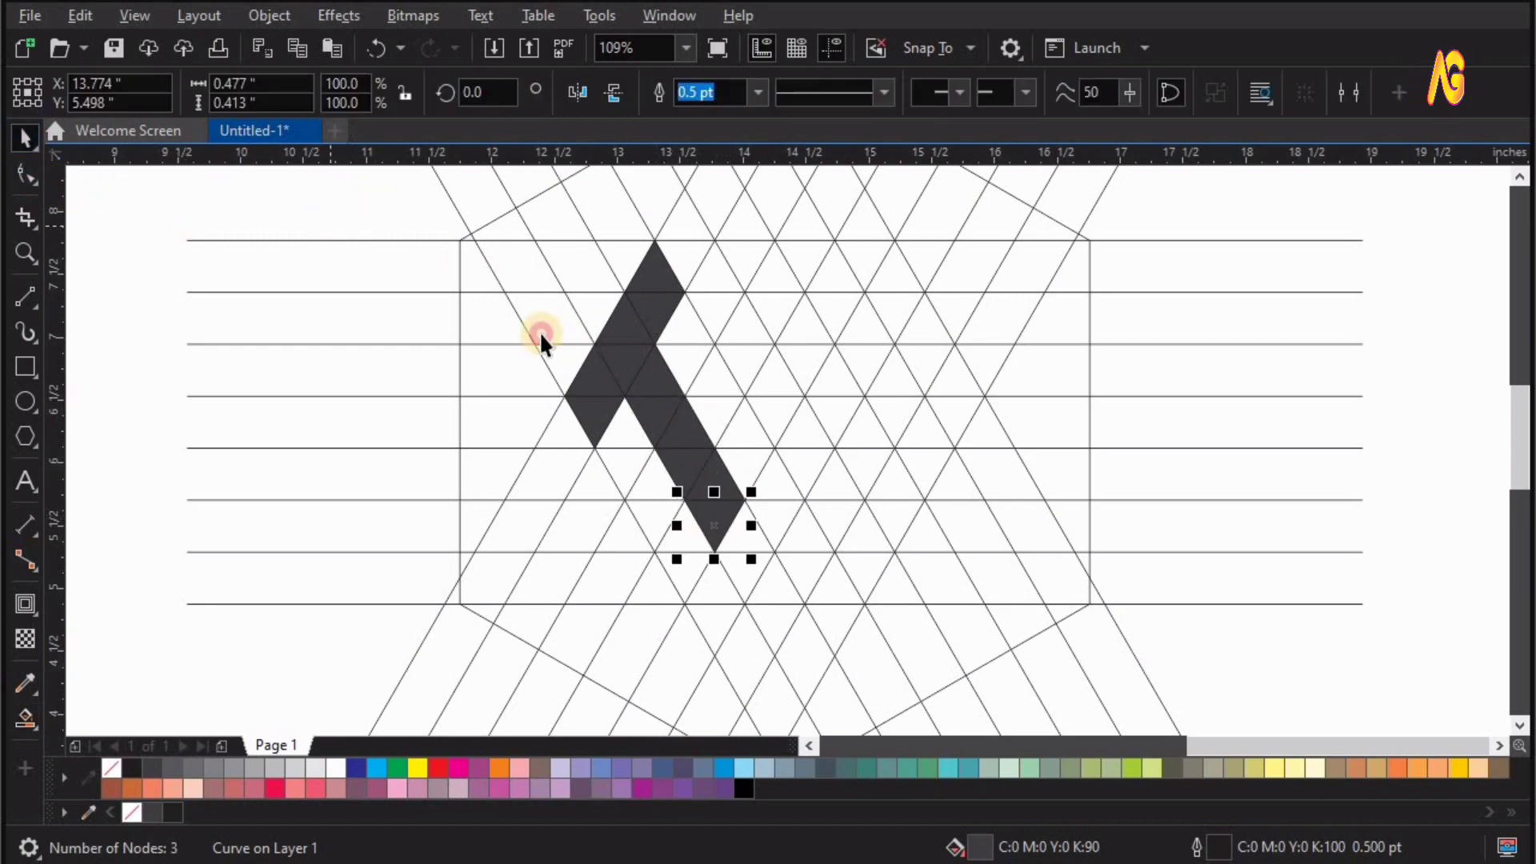
pyautogui.click(808, 617)
pyautogui.moveTo(829, 238); pyautogui.dragTo(809, 232)
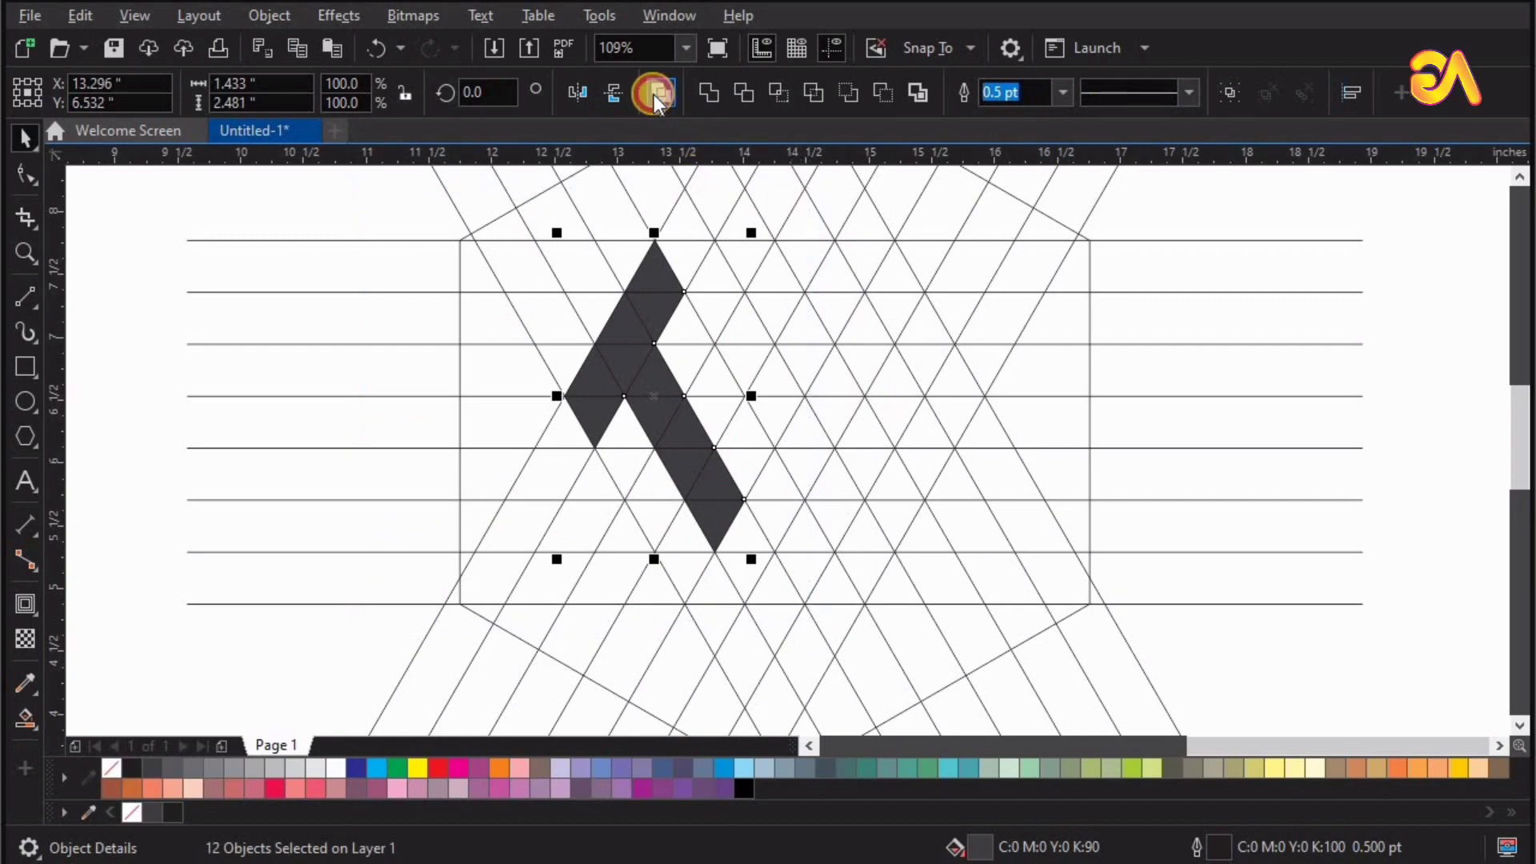
pyautogui.click(656, 96)
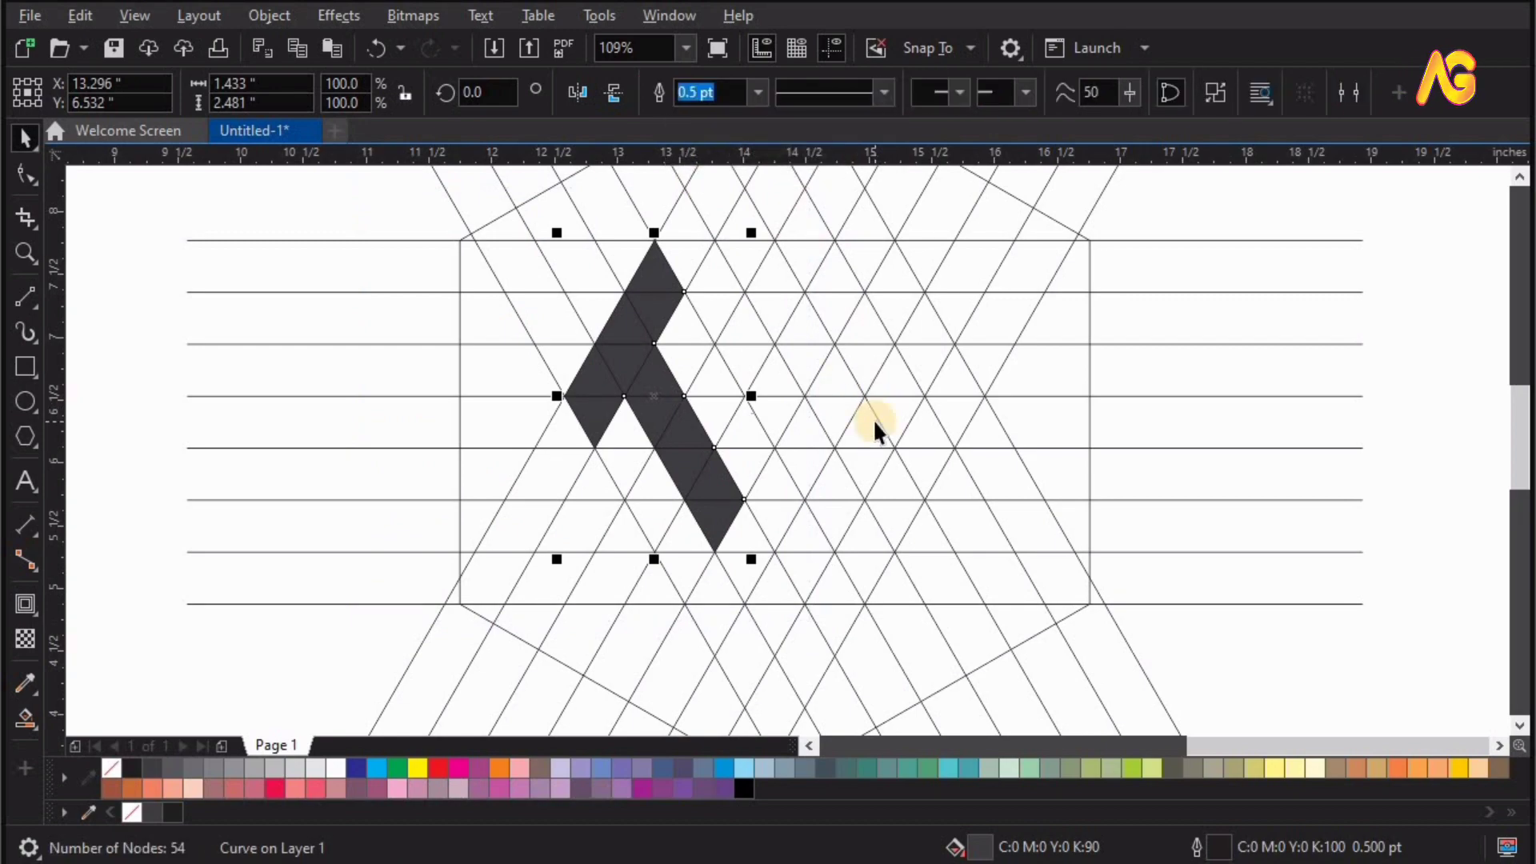
# Step: Fill the seven top-arm cells and weld them into one shape
pyautogui.click(25, 718)
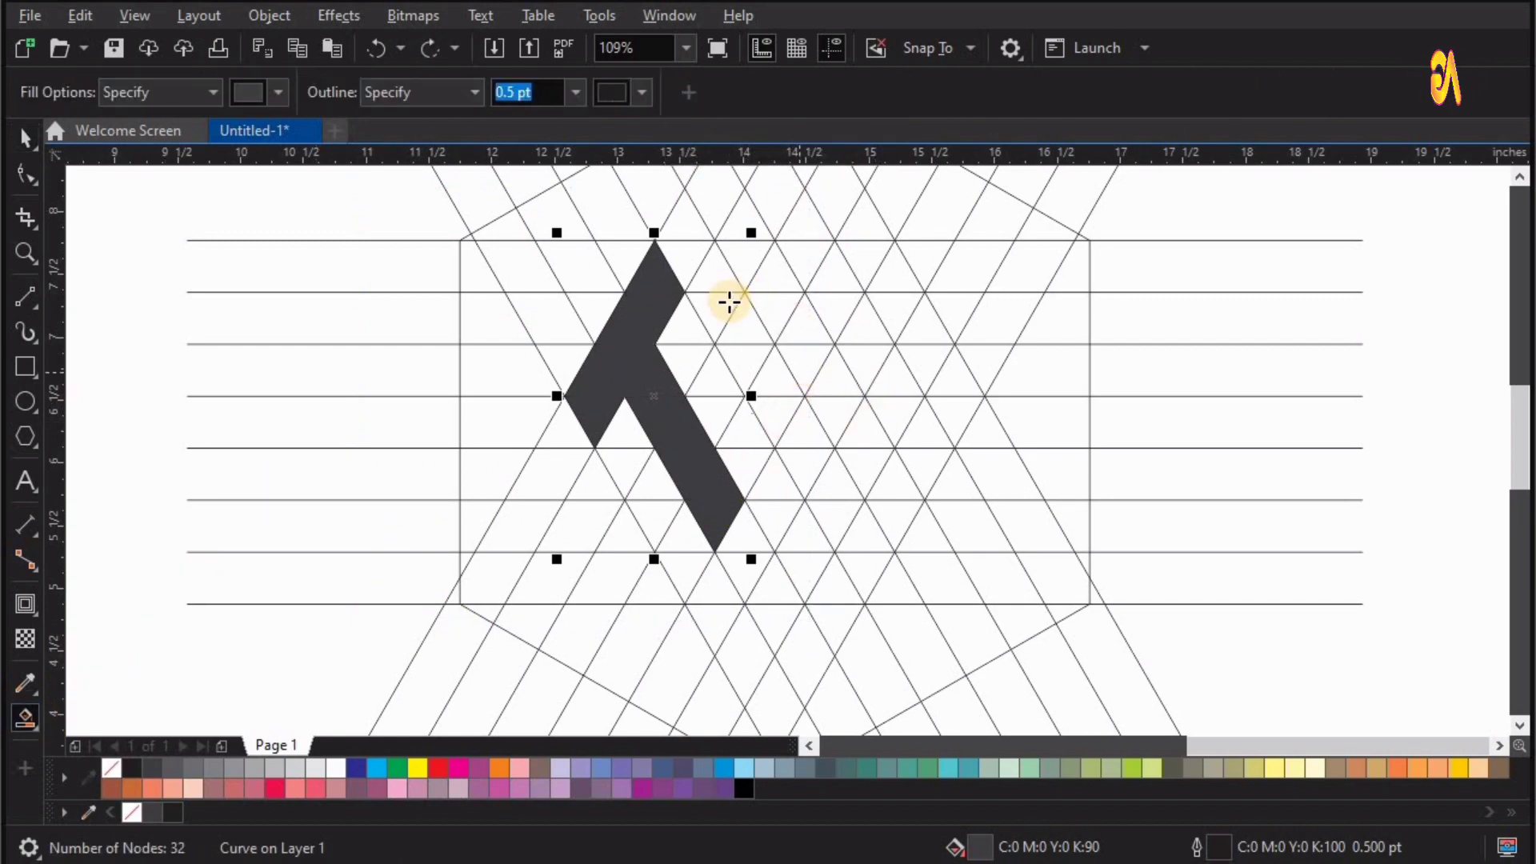
pyautogui.click(720, 312)
pyautogui.click(788, 316)
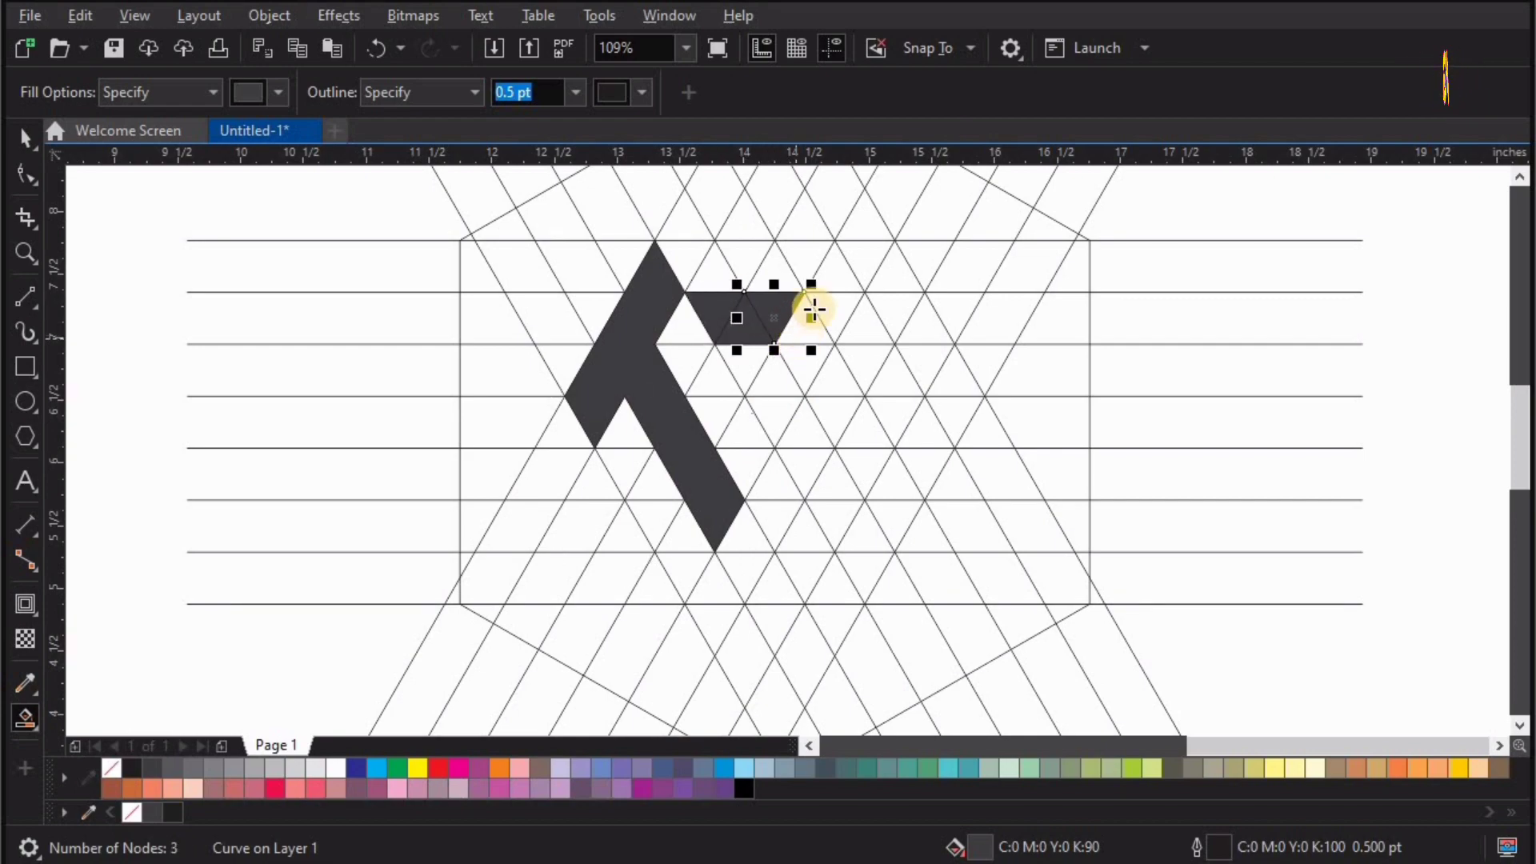
pyautogui.click(867, 320)
pyautogui.click(892, 276)
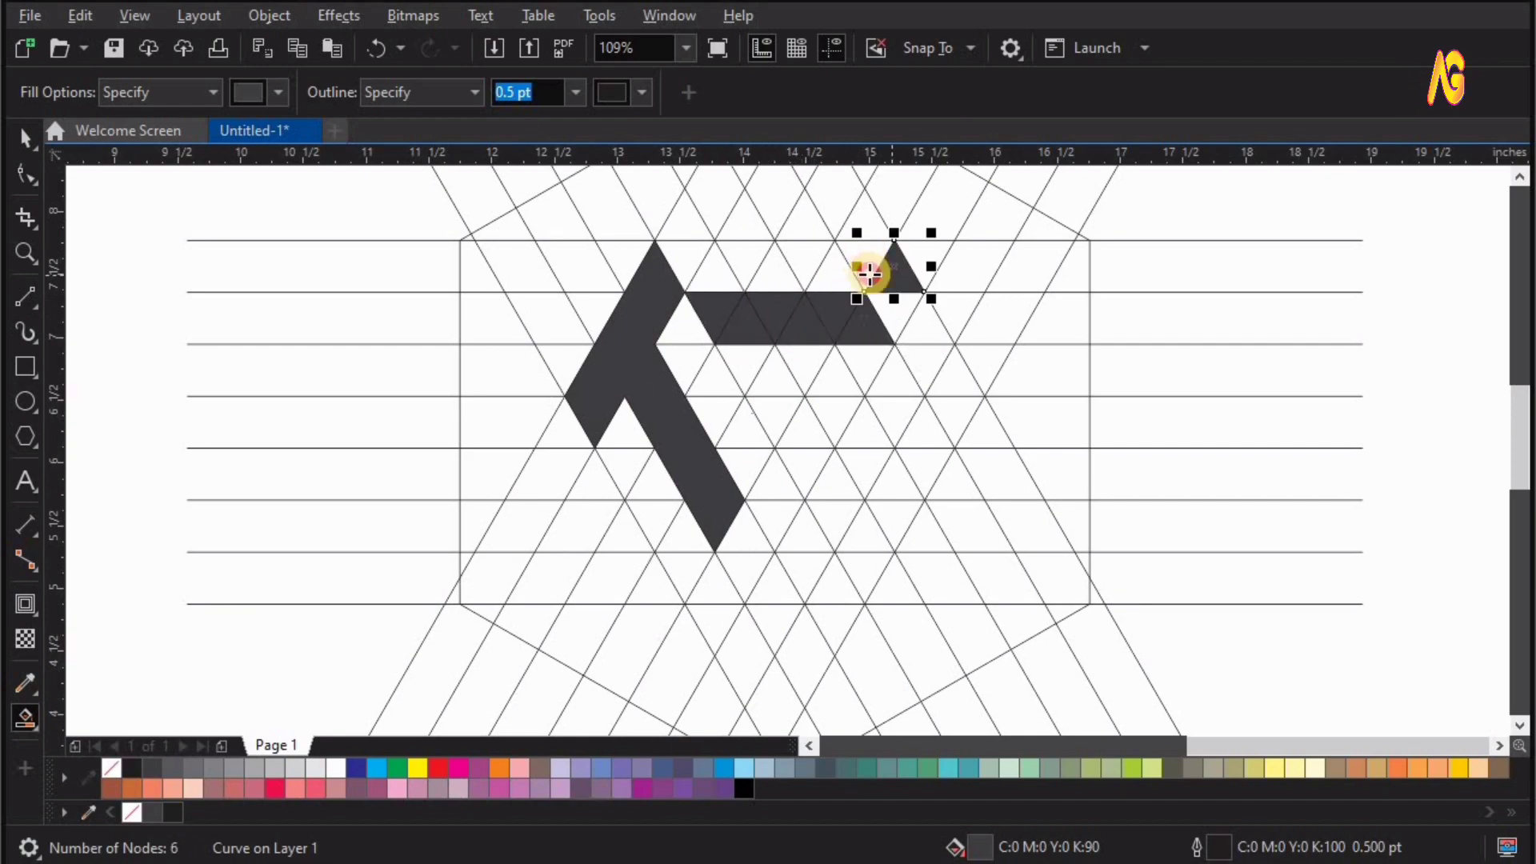
pyautogui.click(900, 311)
pyautogui.click(923, 330)
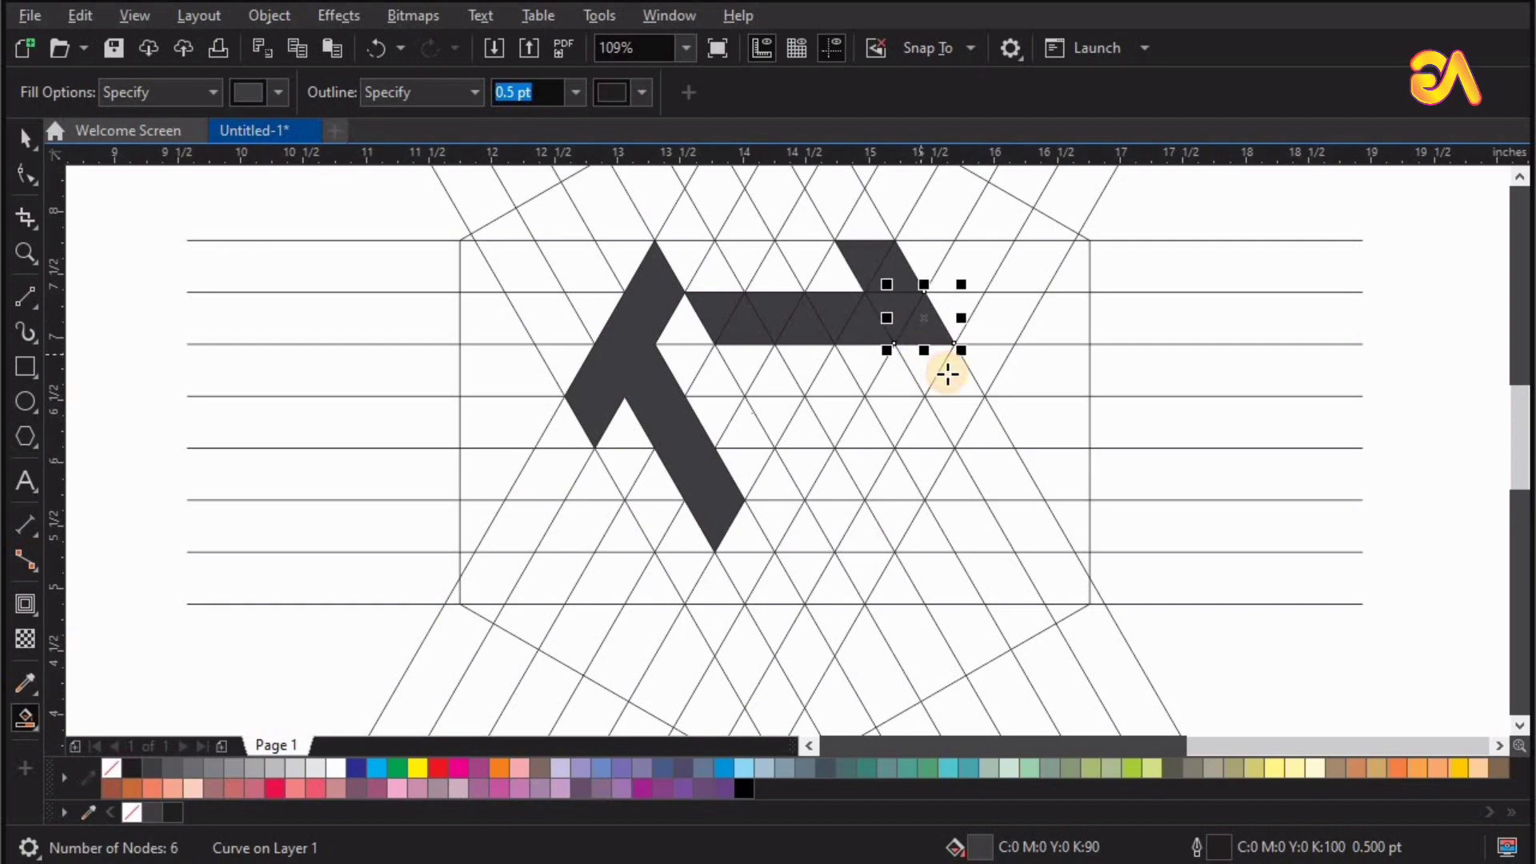
pyautogui.click(931, 366)
pyautogui.press('space')
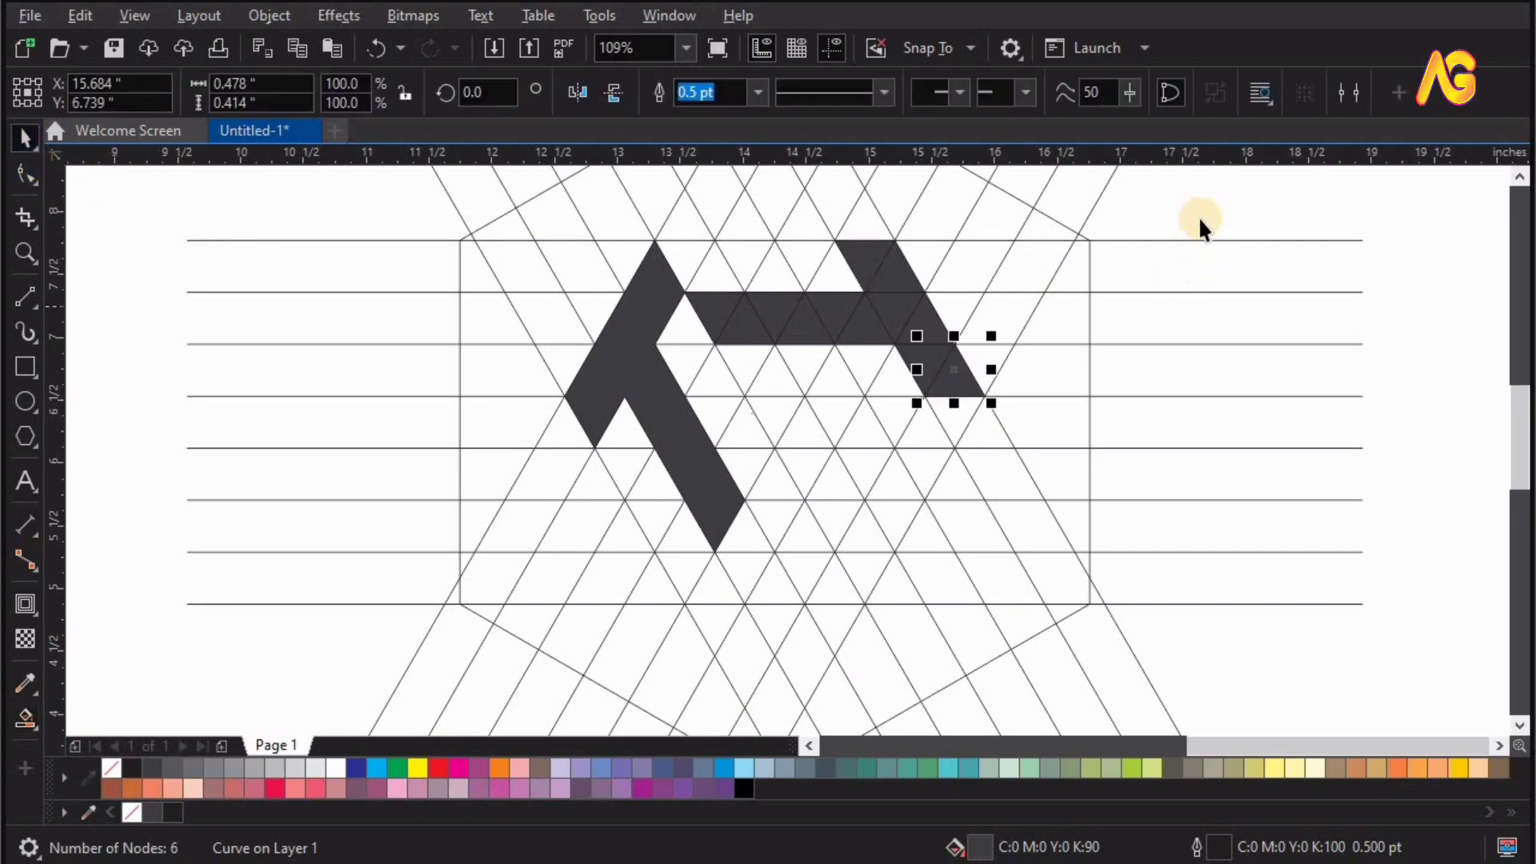
pyautogui.moveTo(1208, 196); pyautogui.dragTo(658, 412)
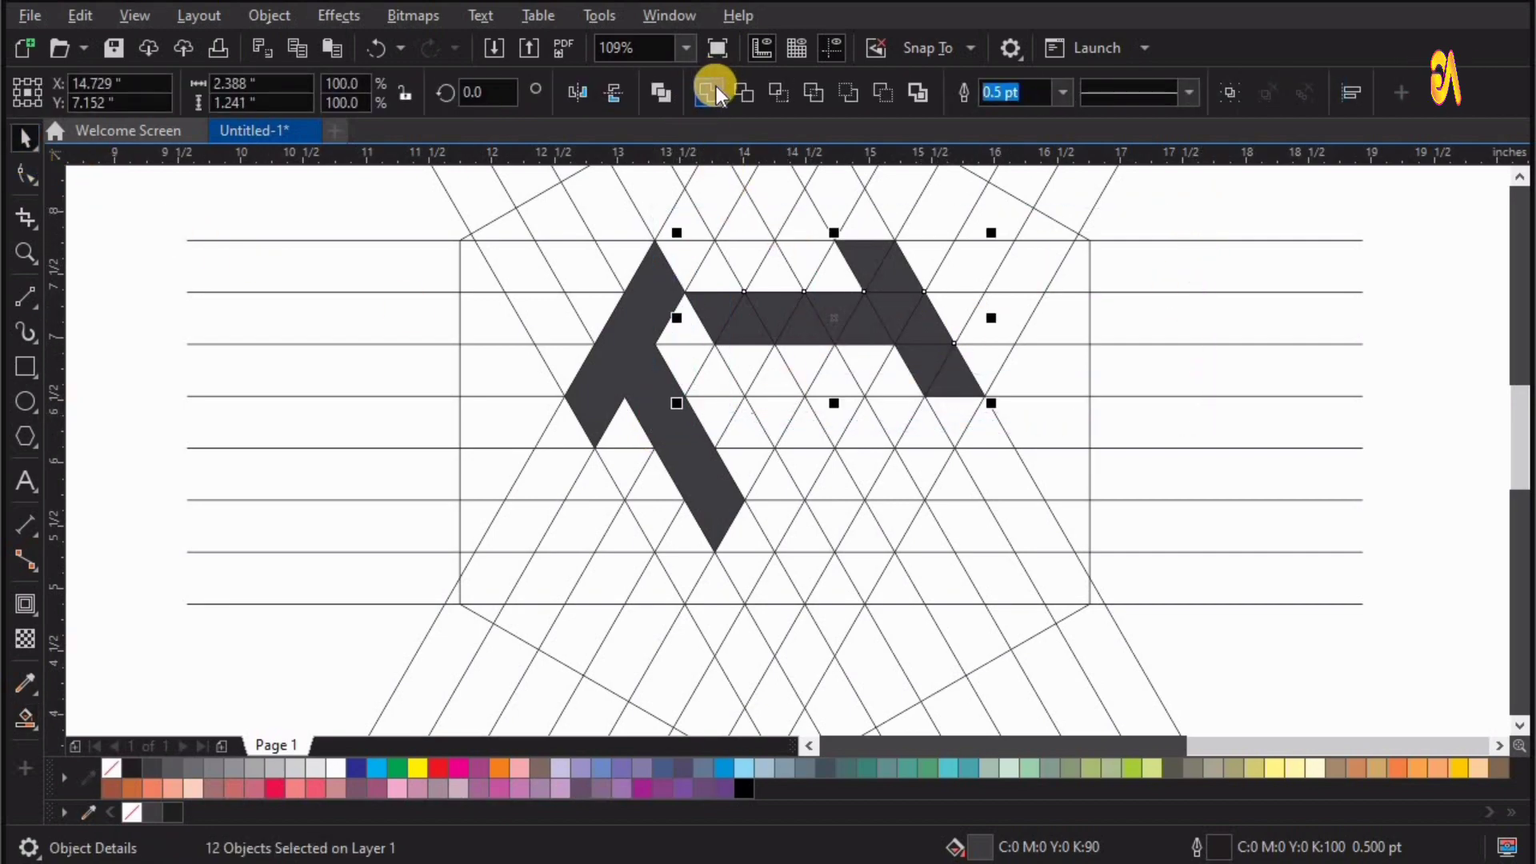
pyautogui.click(714, 90)
# Step: Fill the lower-arm cells, including both end triangles, and weld them into one shape
pyautogui.click(1214, 209)
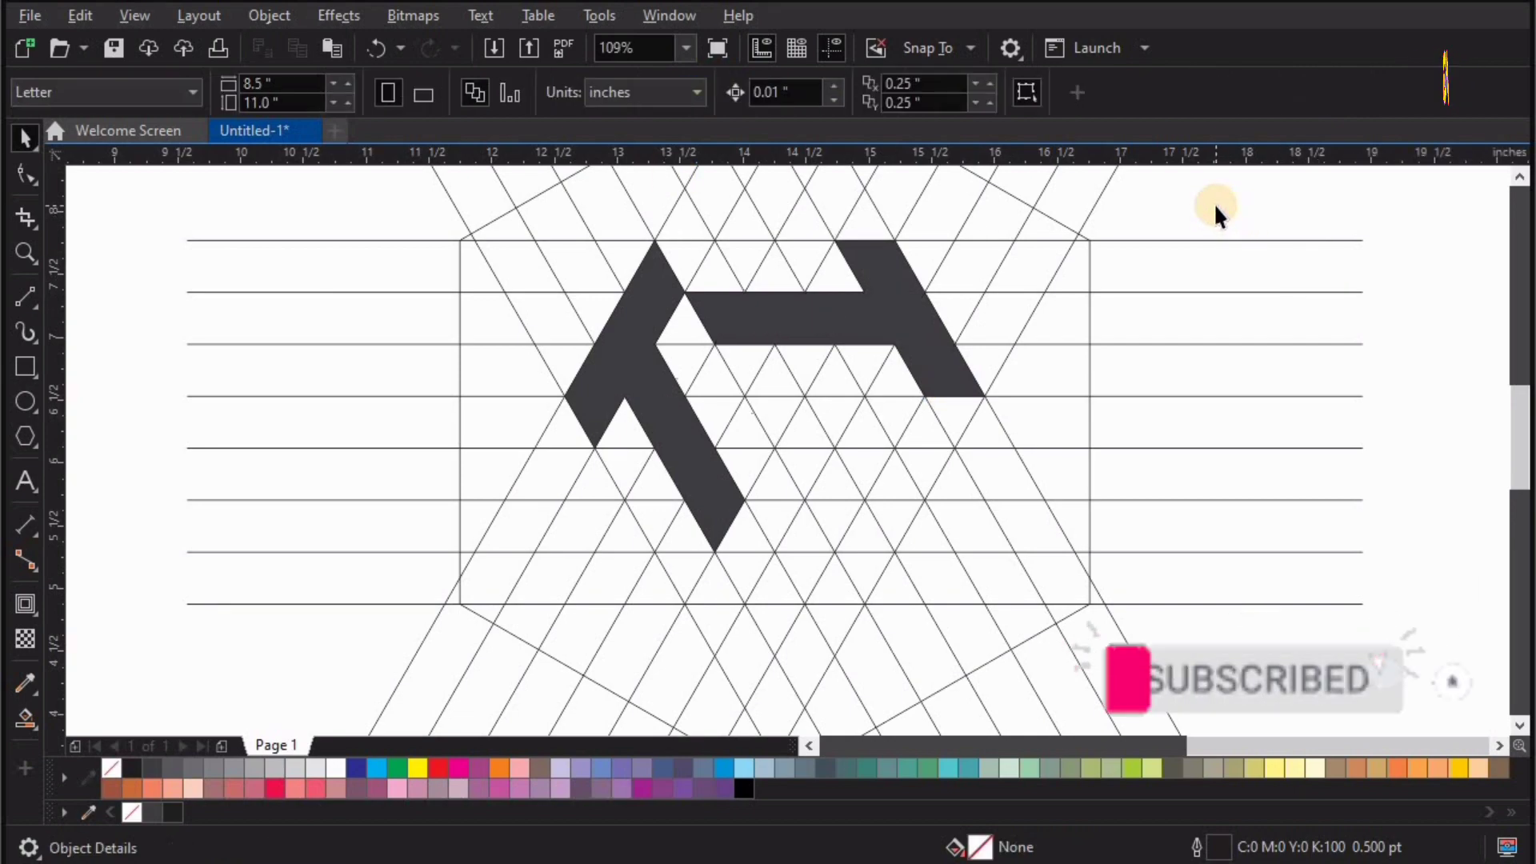
pyautogui.press('space')
pyautogui.click(868, 439)
pyautogui.click(832, 480)
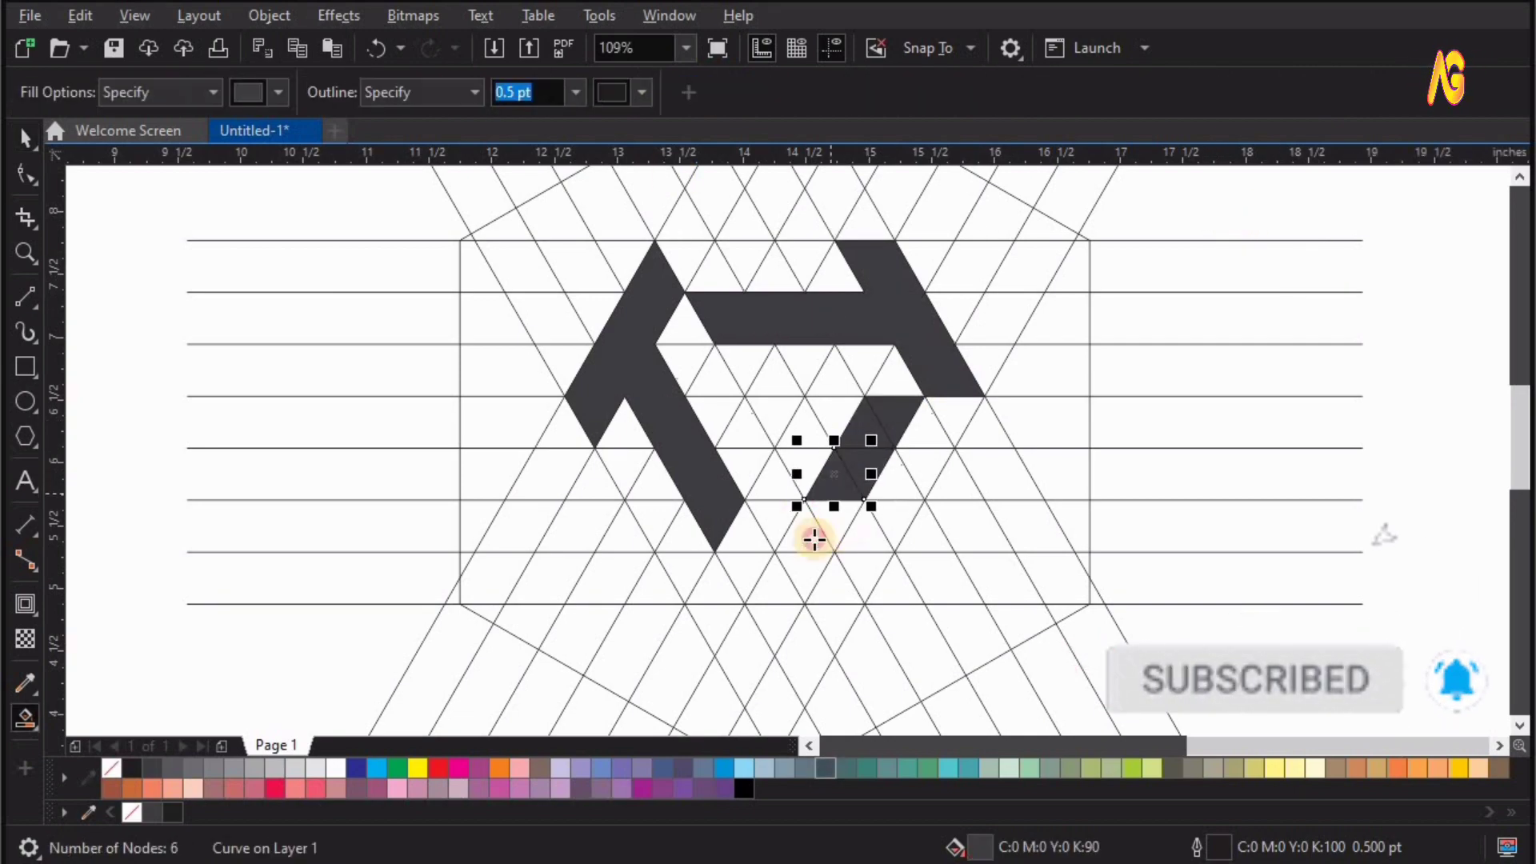
pyautogui.click(800, 536)
pyautogui.click(800, 564)
pyautogui.click(767, 583)
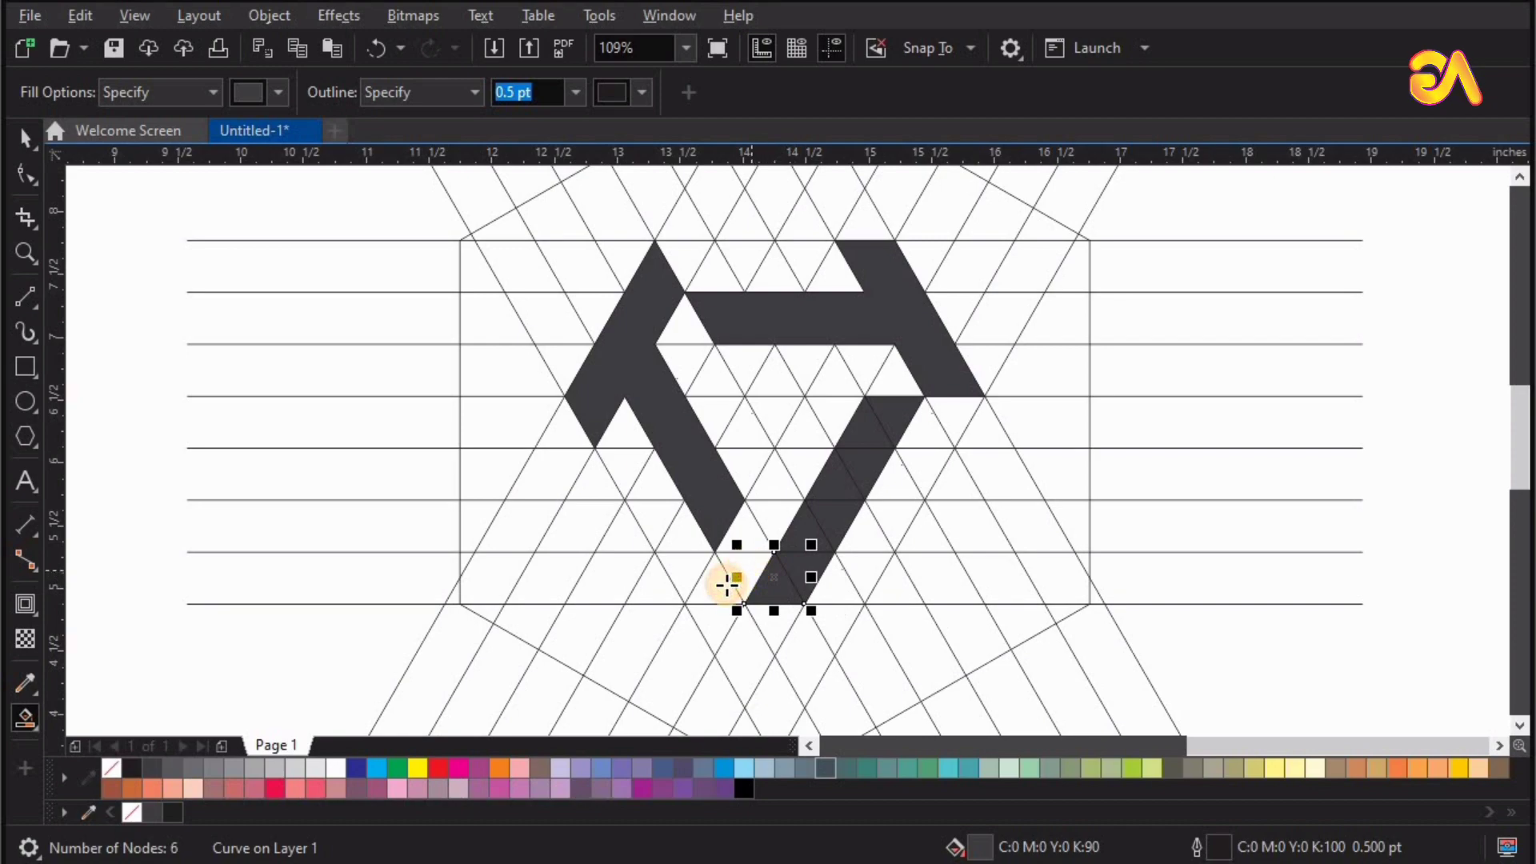
pyautogui.click(721, 584)
pyautogui.click(853, 582)
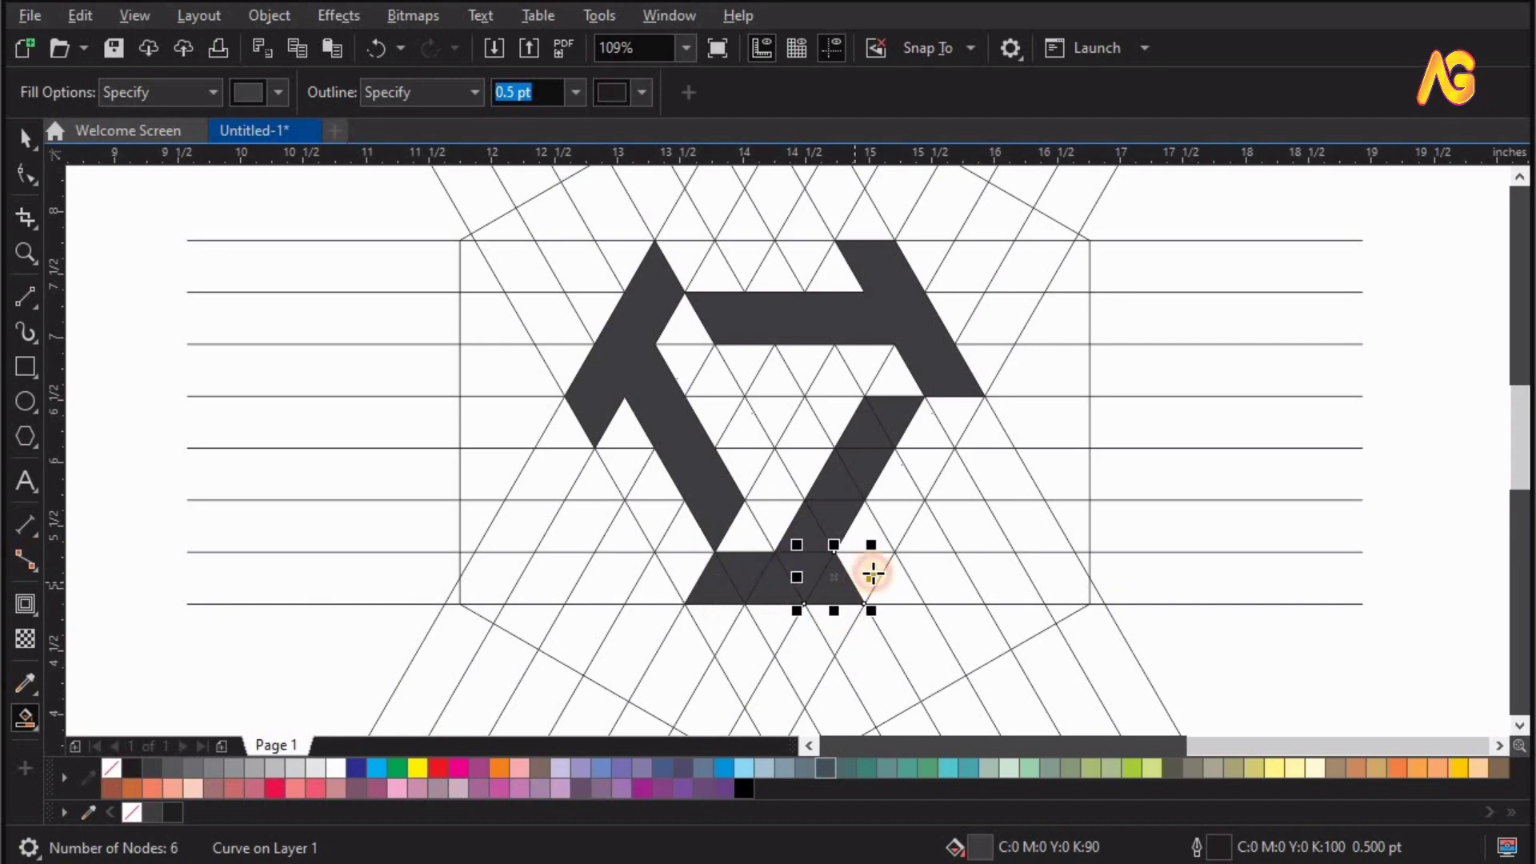
pyautogui.click(24, 144)
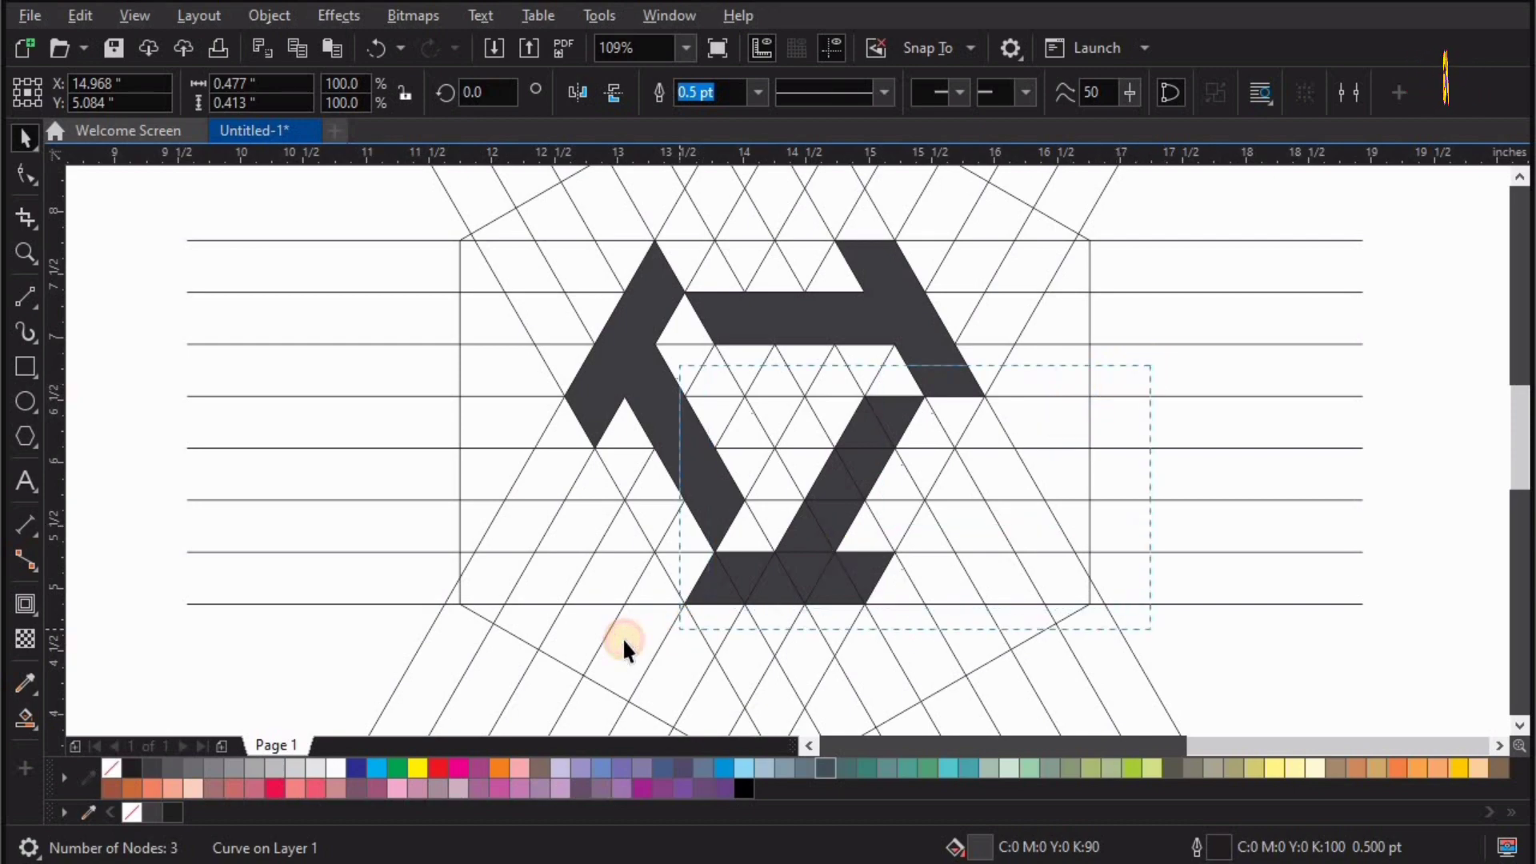
pyautogui.moveTo(678, 627); pyautogui.dragTo(1144, 364)
pyautogui.click(704, 92)
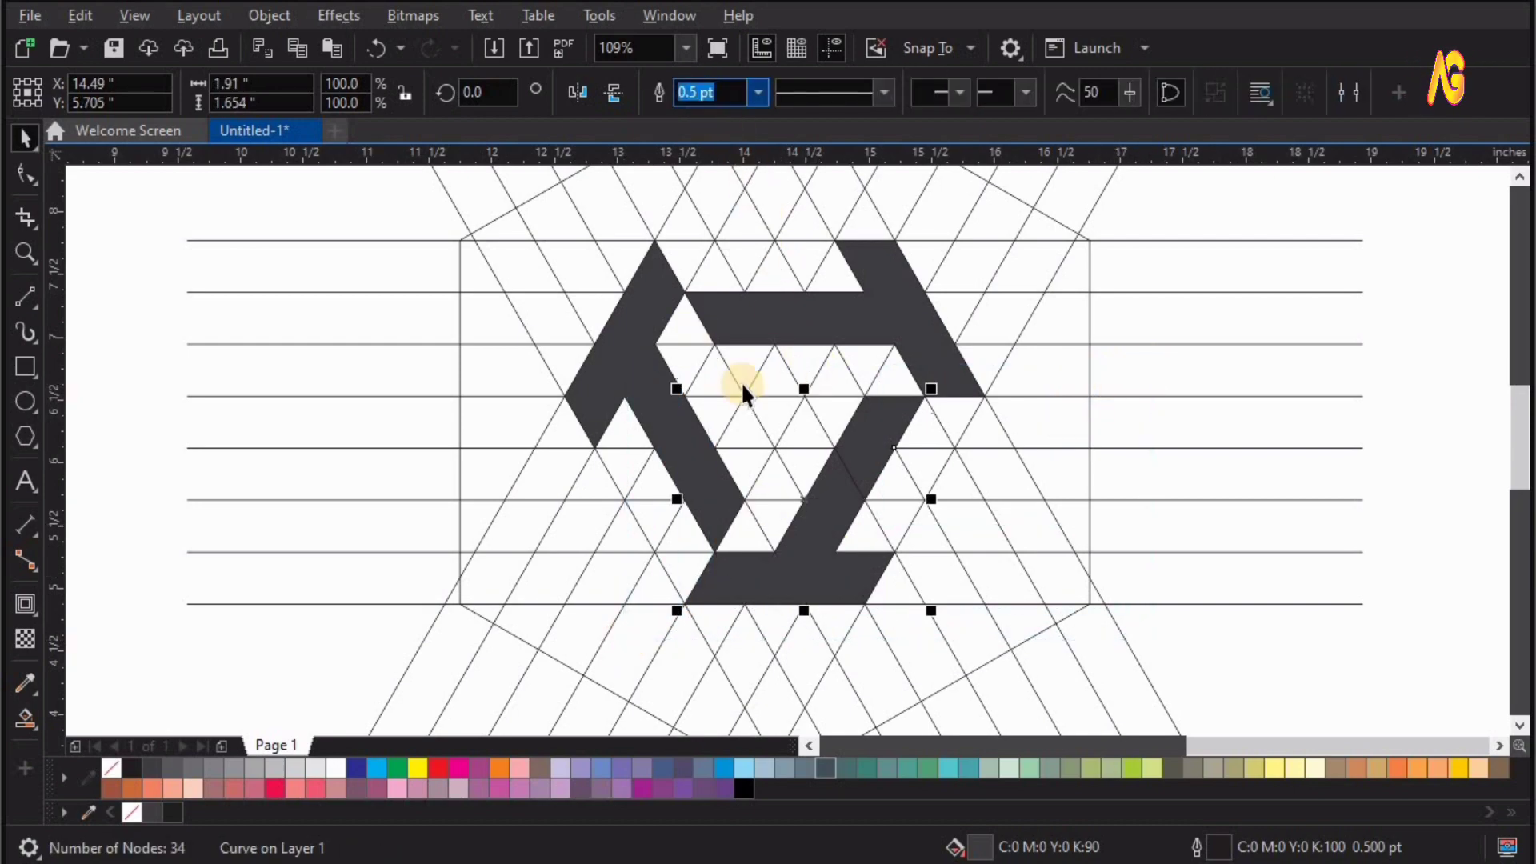
# Step: Fill the long band between the arms, the facet beside it and the top triangle black
pyautogui.keyDown('shift'); pyautogui.click(879, 264); pyautogui.keyUp('shift')
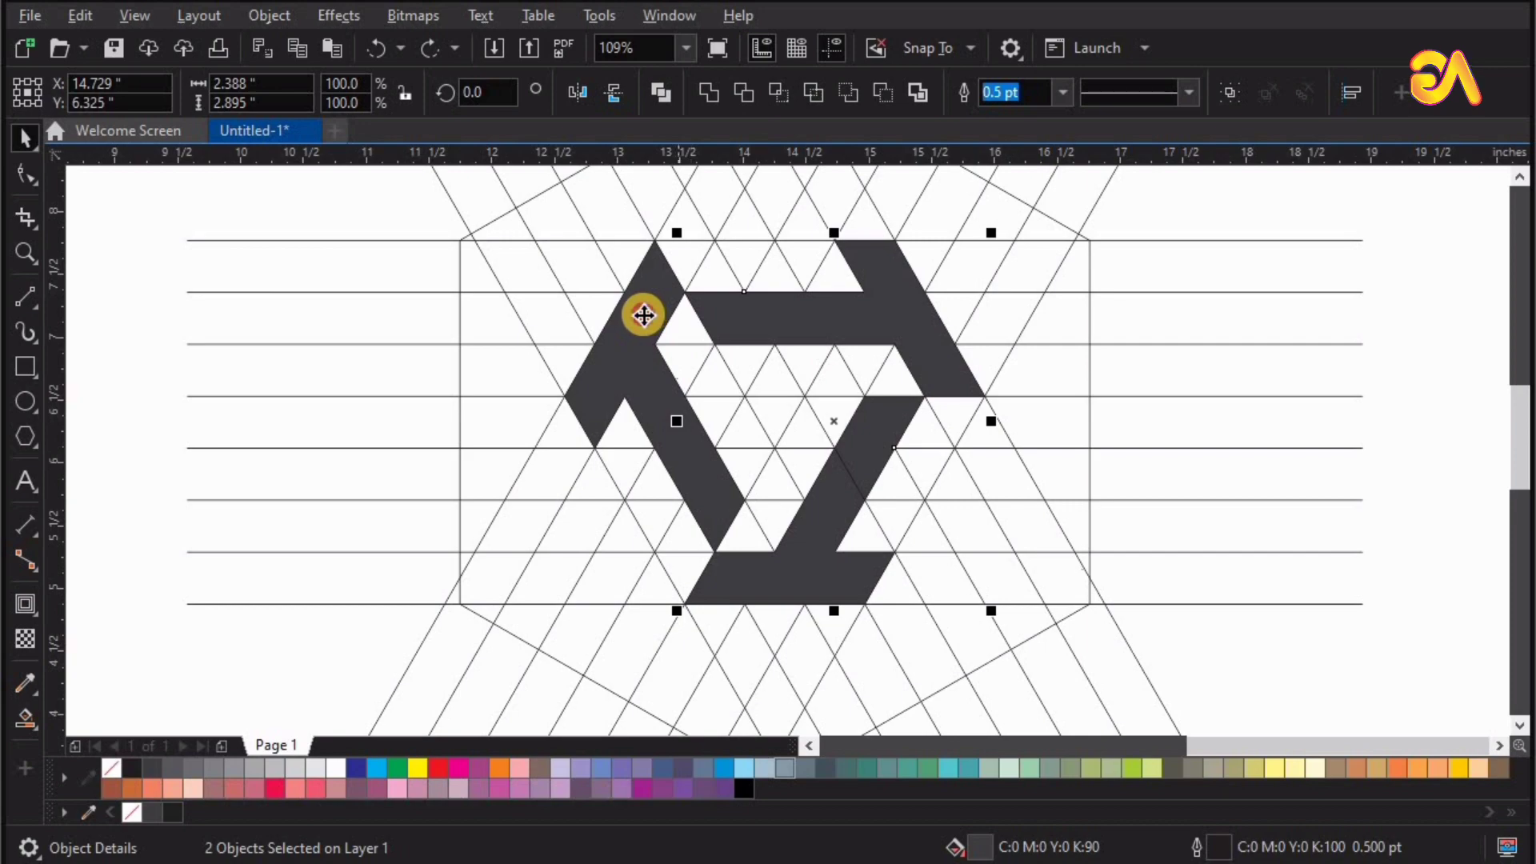
pyautogui.keyDown('shift'); pyautogui.click(640, 309); pyautogui.keyUp('shift')
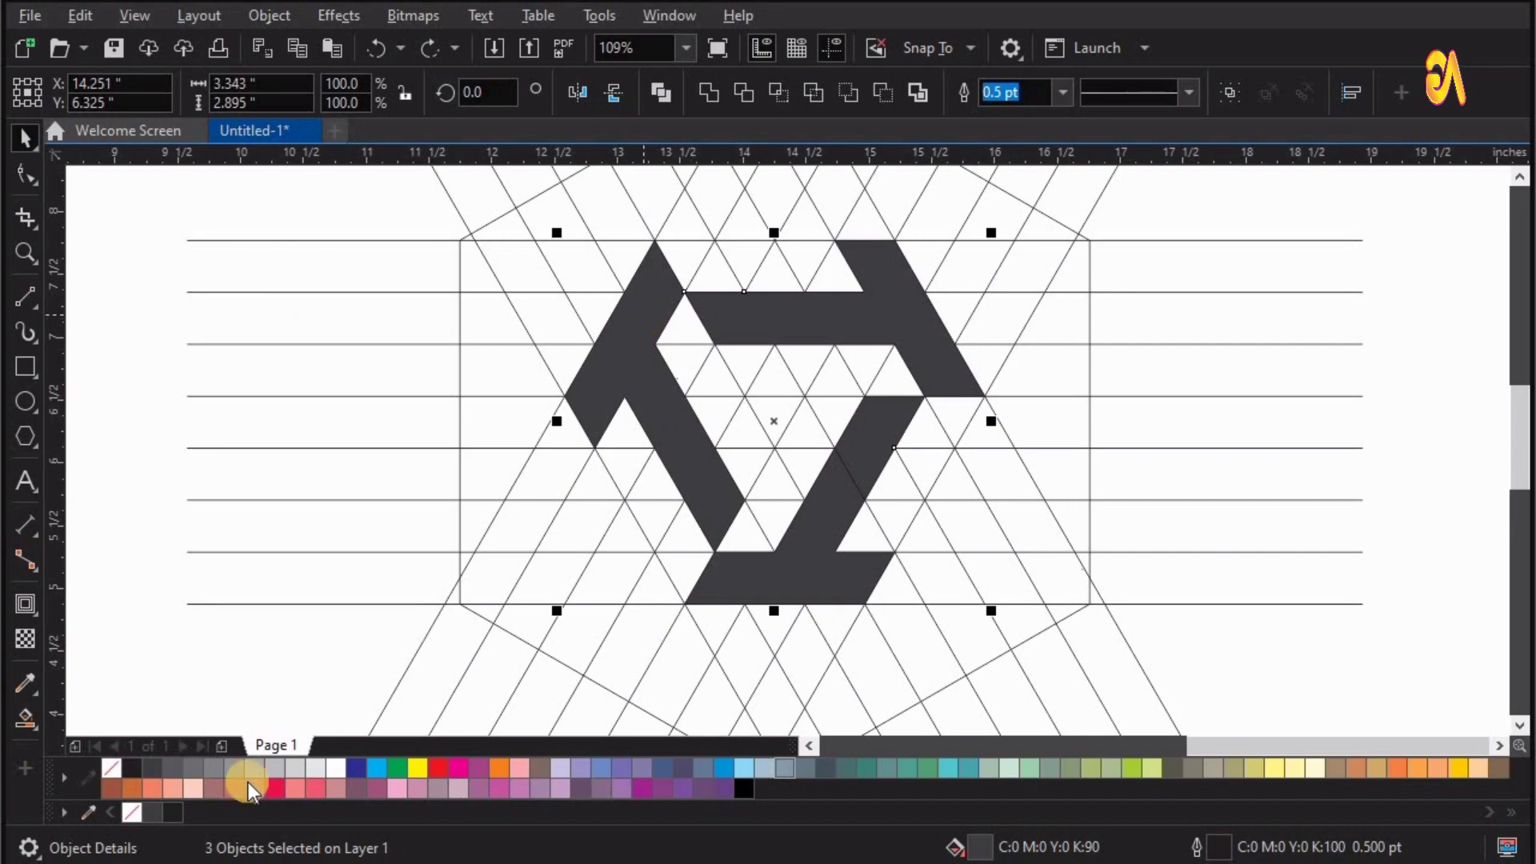
pyautogui.click(847, 372)
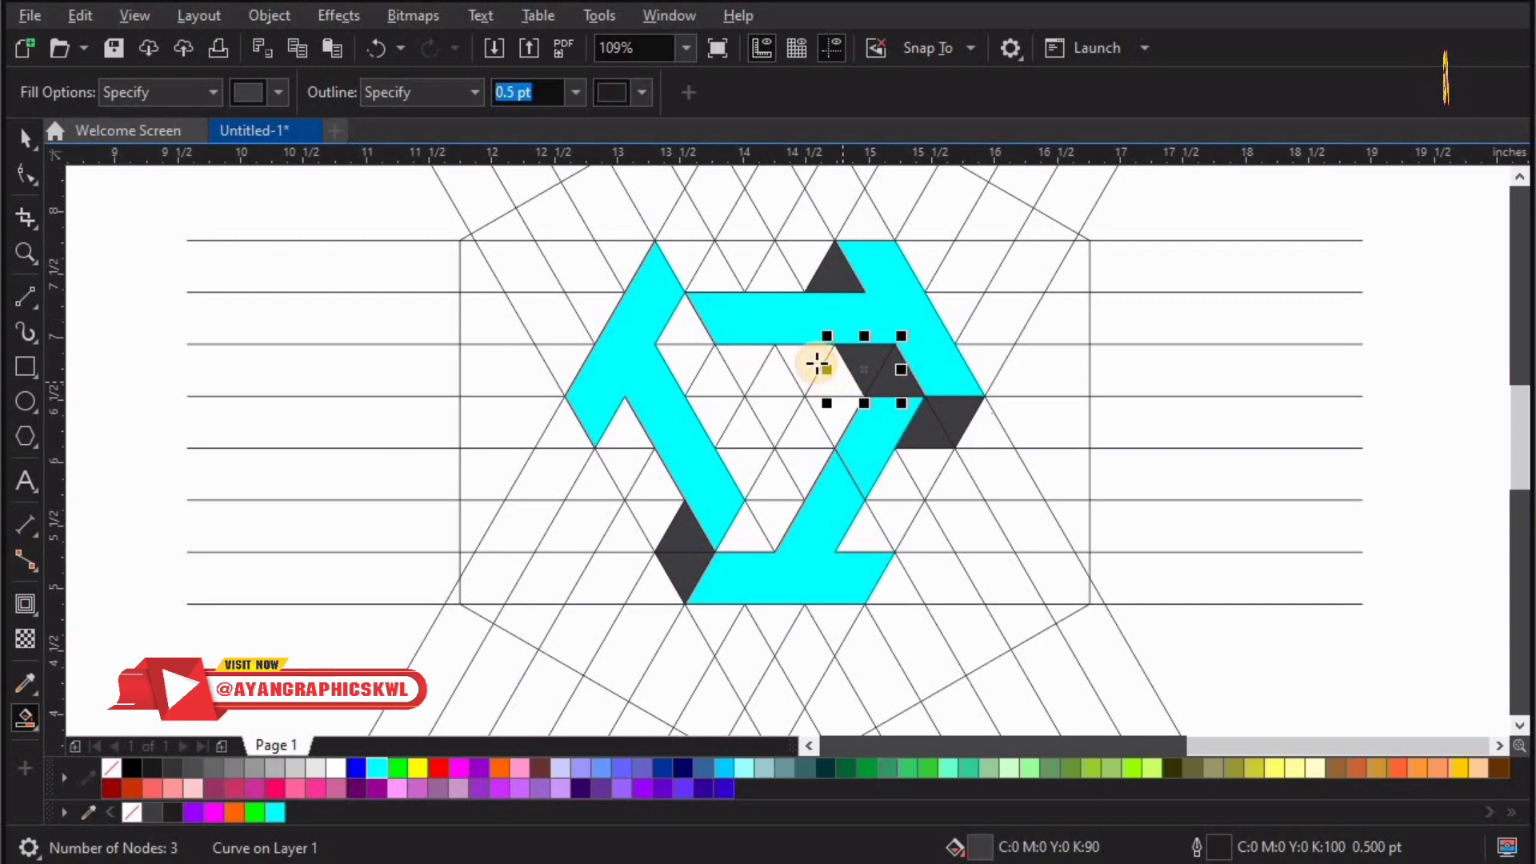
pyautogui.moveTo(815, 364); pyautogui.dragTo(676, 342)
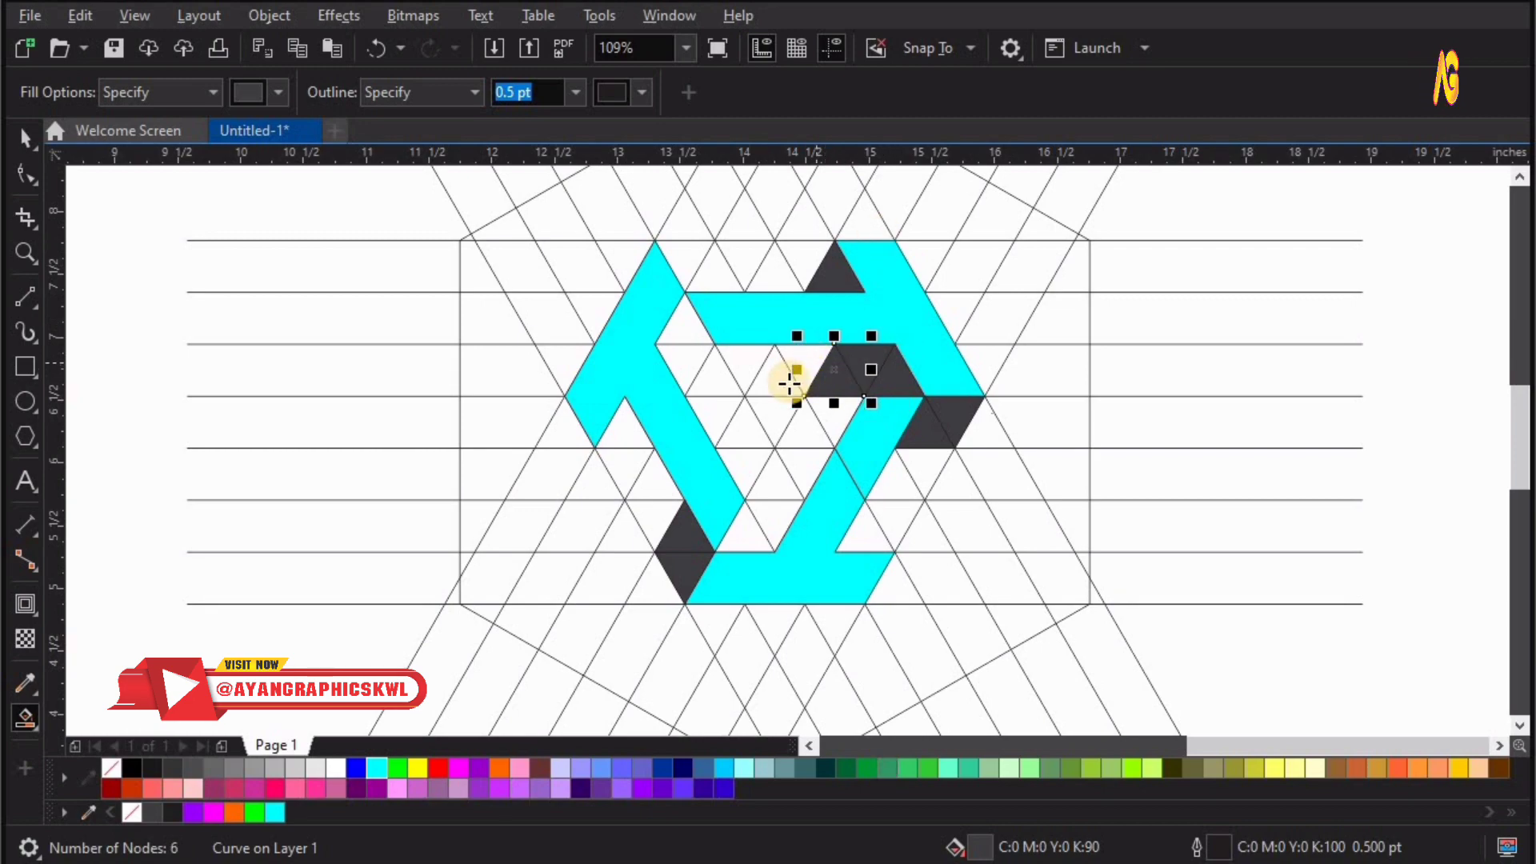
pyautogui.click(676, 341)
pyautogui.click(695, 263)
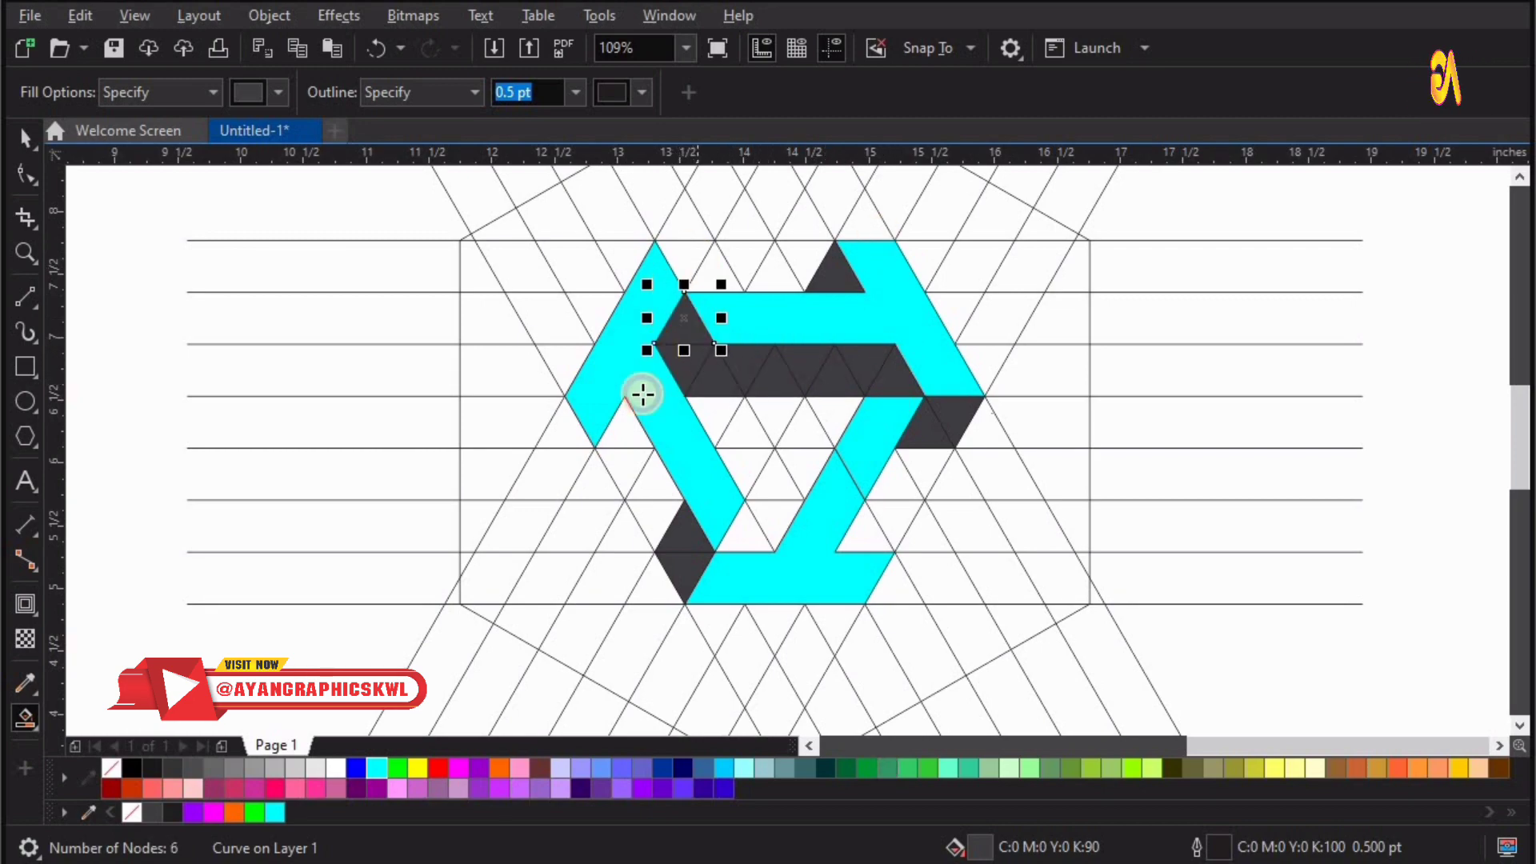
# Step: Fill the remaining white triangles along the inner edges and centre black
pyautogui.click(756, 532)
pyautogui.click(792, 477)
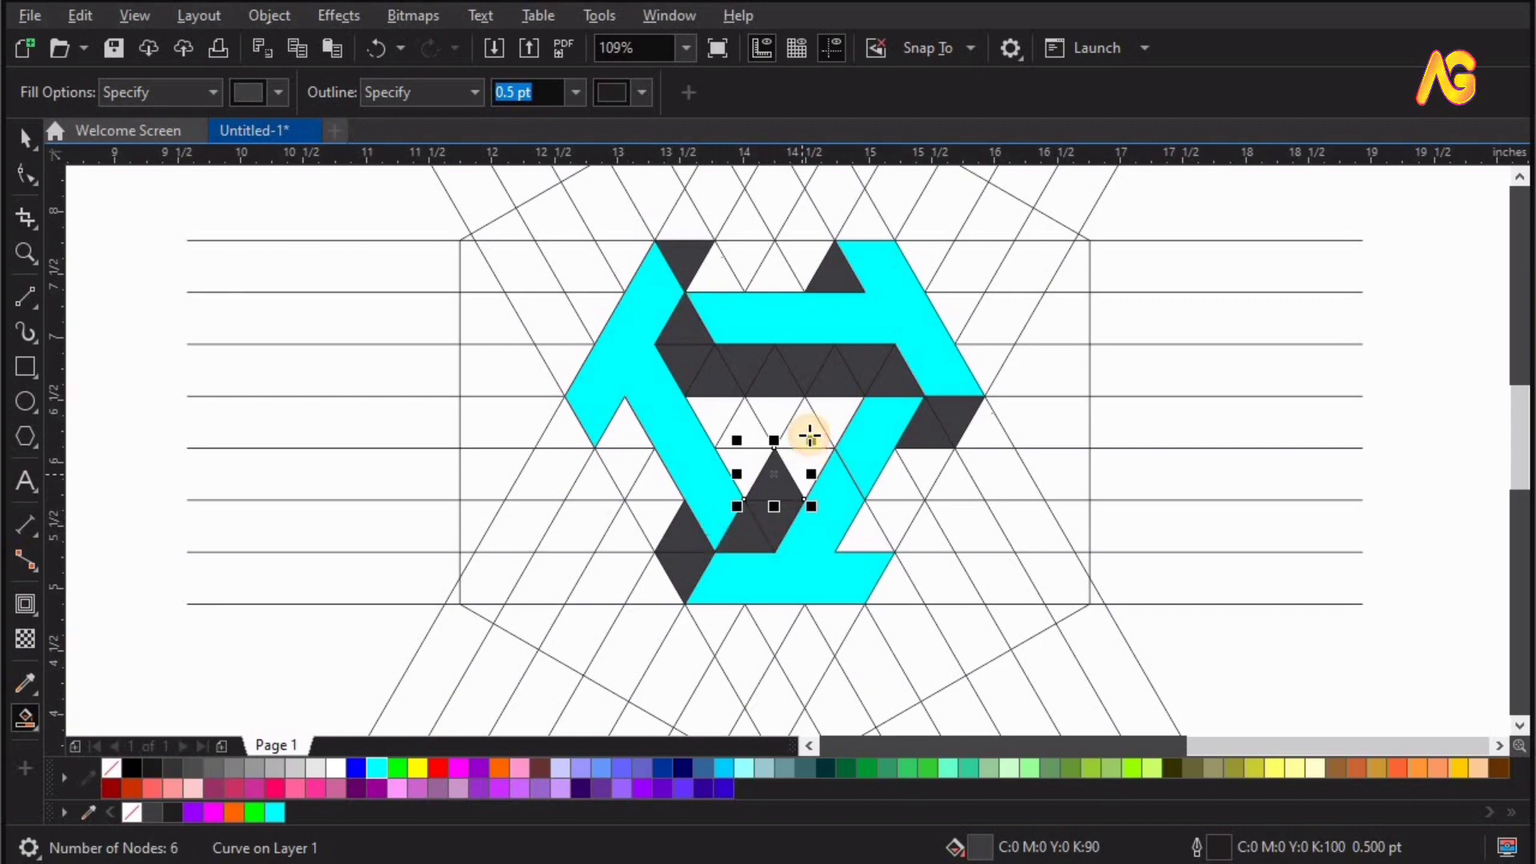
pyautogui.click(834, 415)
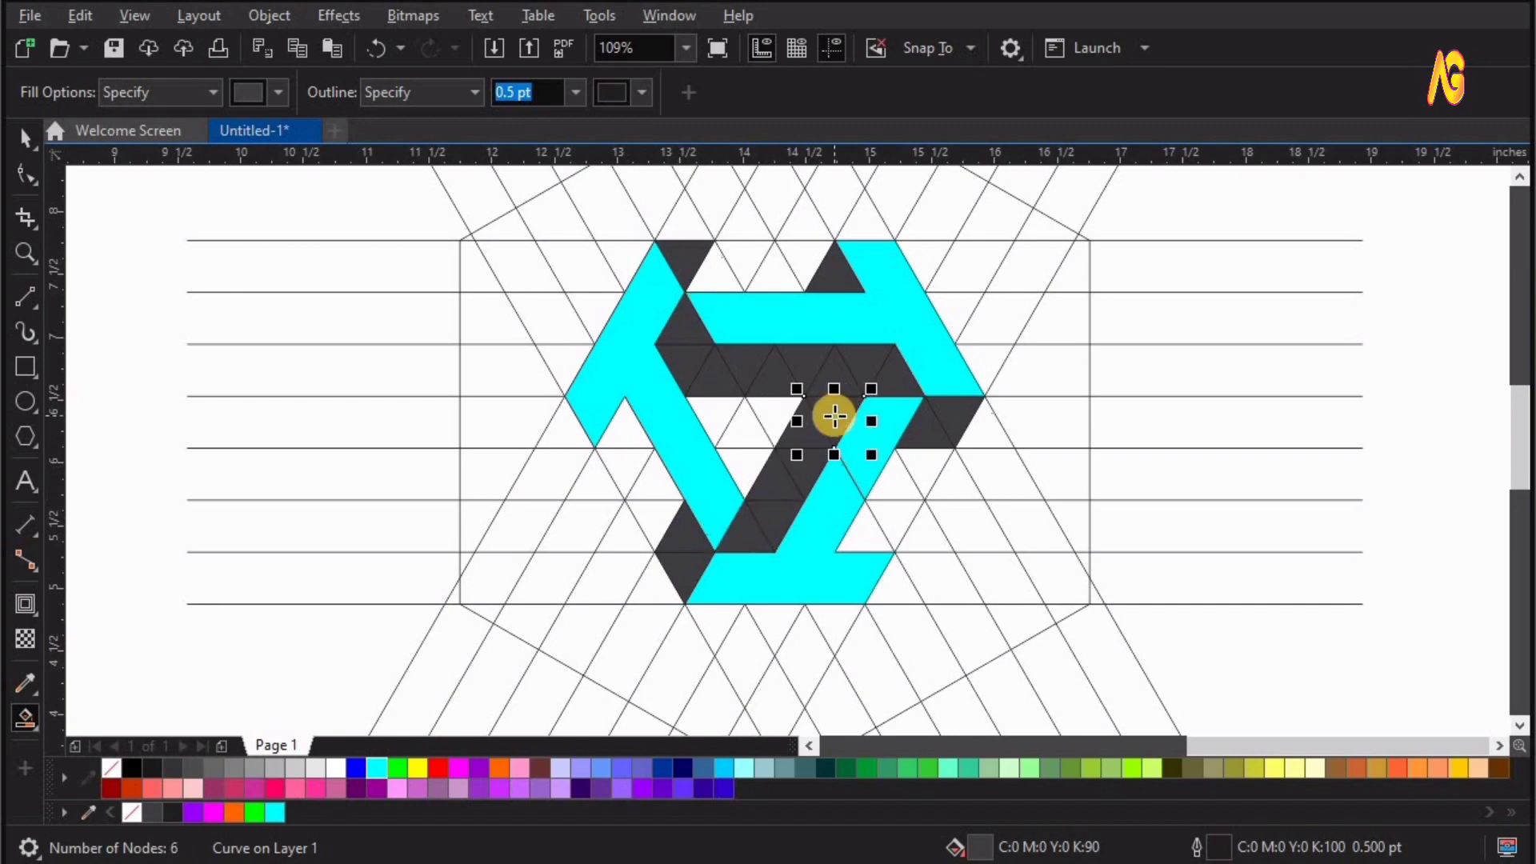
pyautogui.click(860, 530)
pyautogui.click(744, 468)
pyautogui.click(744, 428)
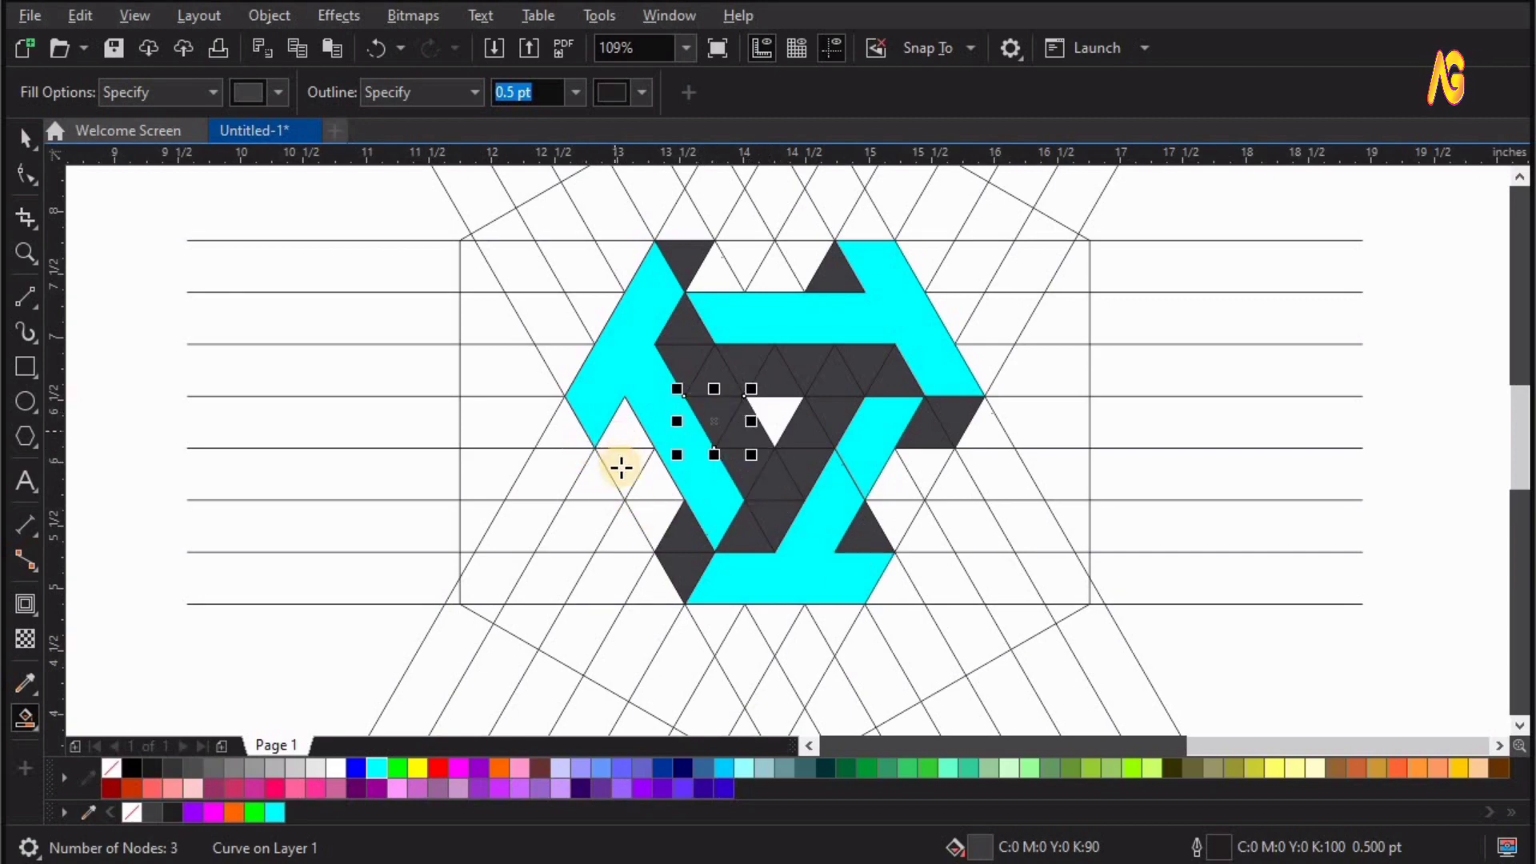
pyautogui.click(623, 430)
pyautogui.click(713, 275)
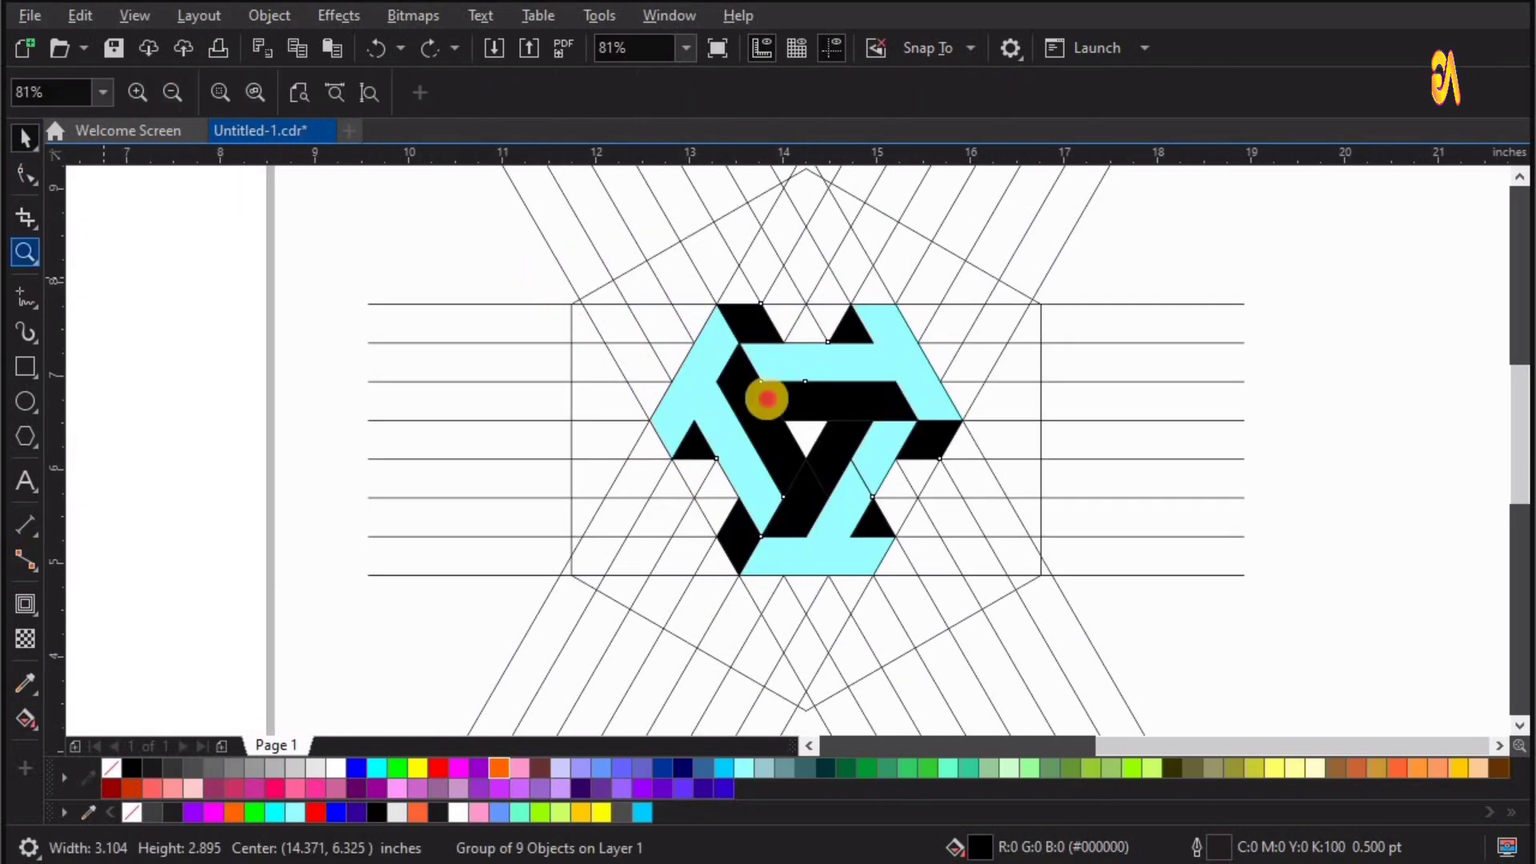
# Step: Ungroup the three cyan arms and select the top arm on its own
pyautogui.click(977, 384)
pyautogui.press('space')
pyautogui.click(1078, 364)
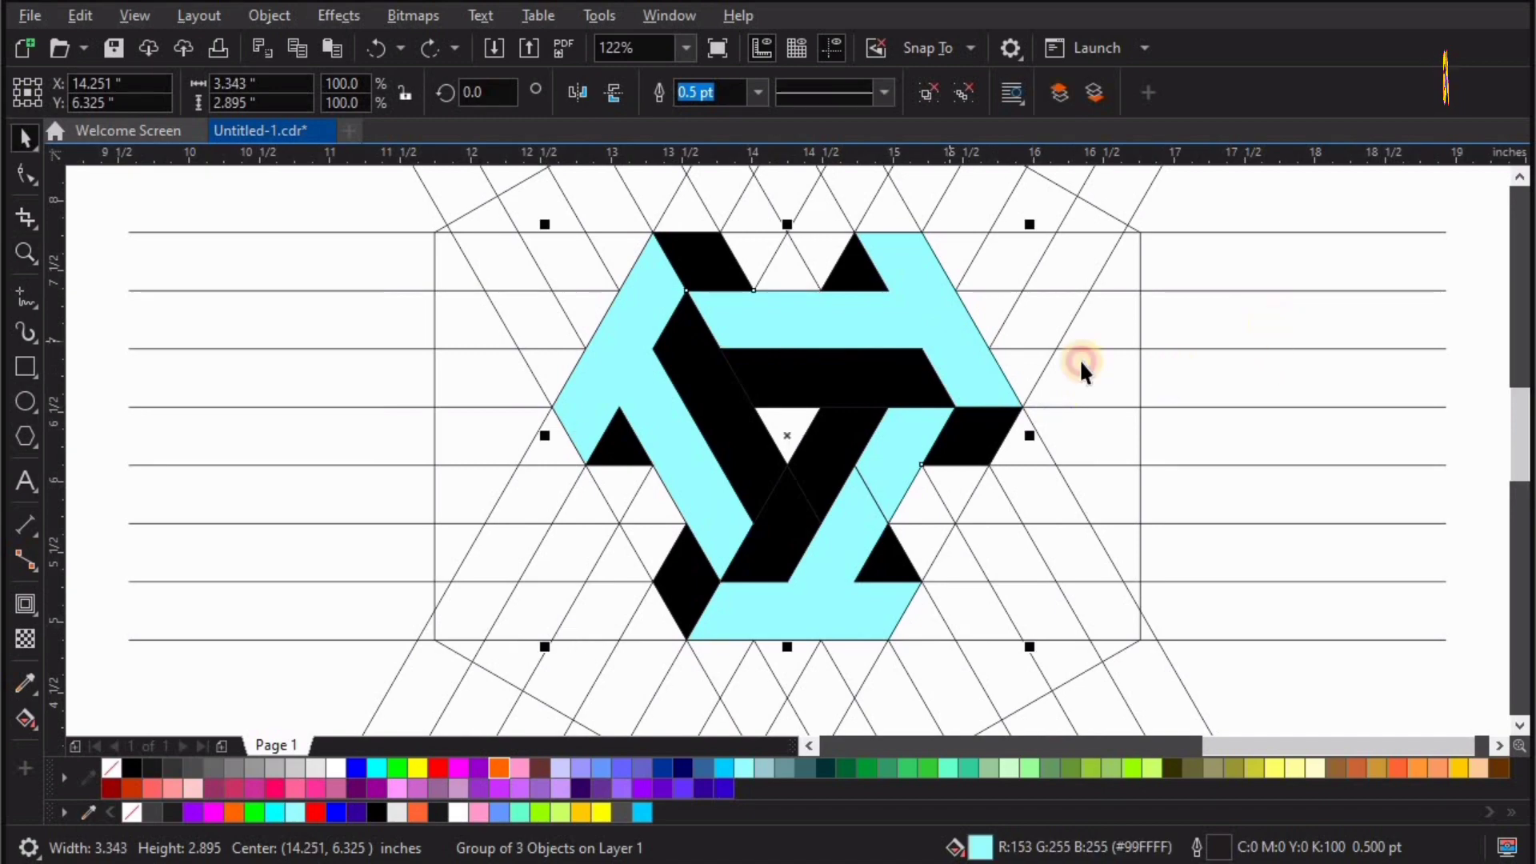
pyautogui.click(952, 316)
pyautogui.click(928, 92)
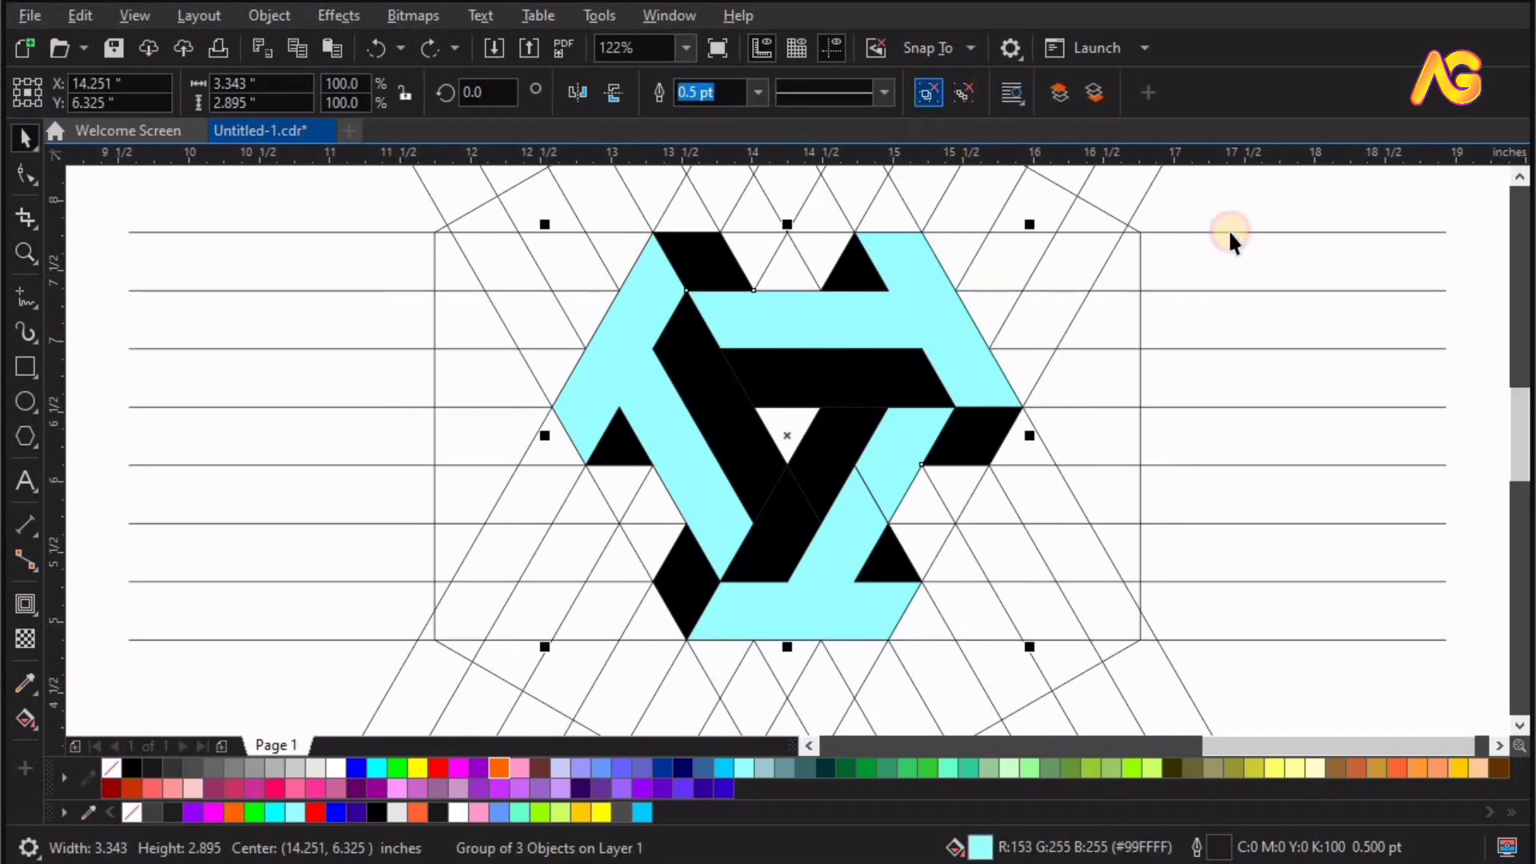
pyautogui.click(1006, 331)
pyautogui.click(1008, 303)
pyautogui.click(919, 319)
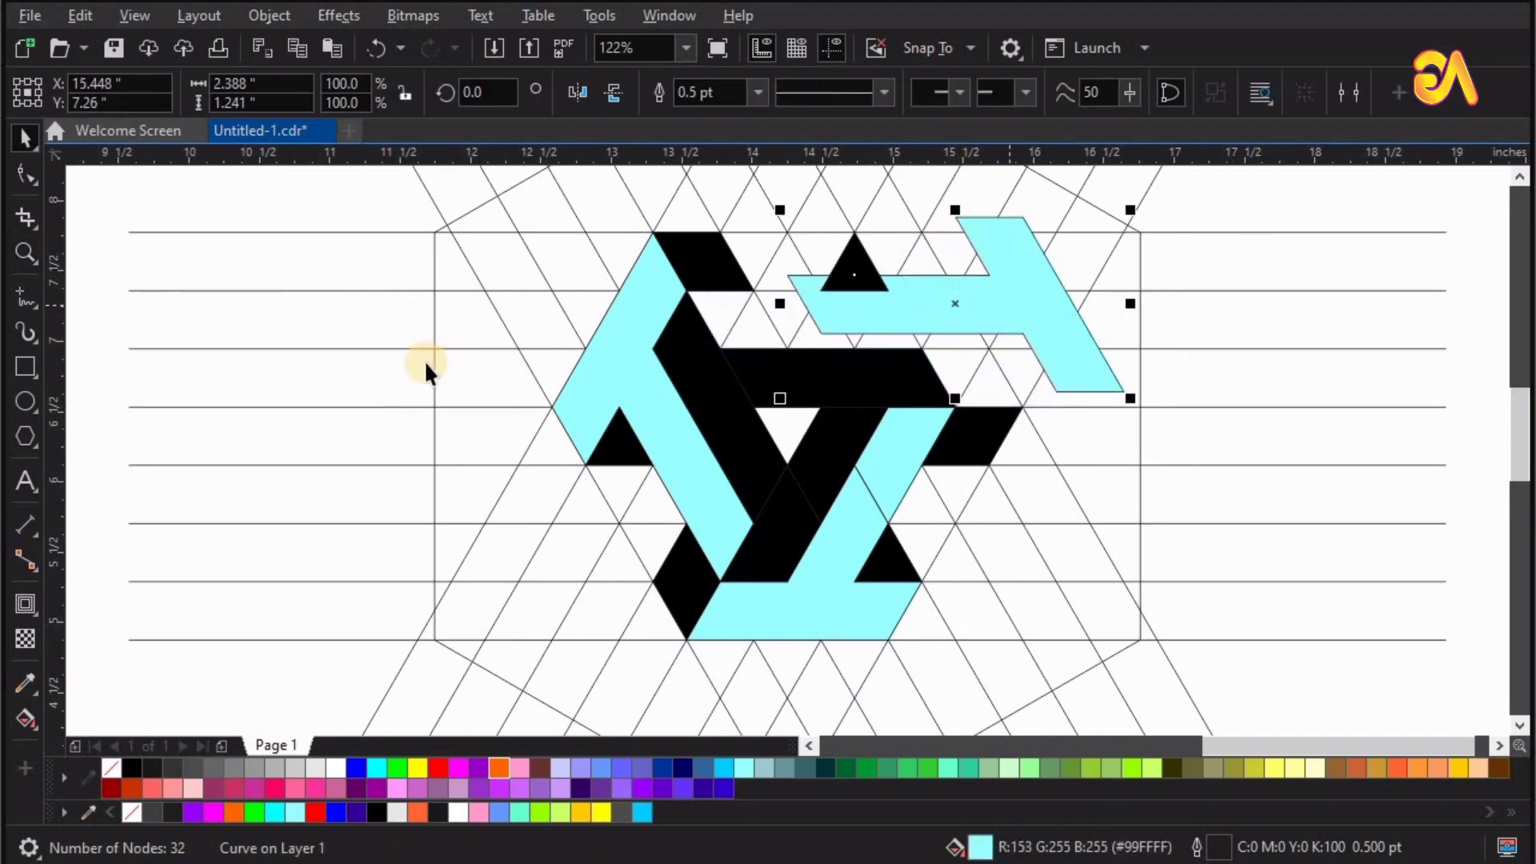
pyautogui.click(23, 719)
# Step: Give the top arm a linear yellow-to-gold fountain fill with a widened spread
pyautogui.moveTo(969, 319); pyautogui.dragTo(727, 334)
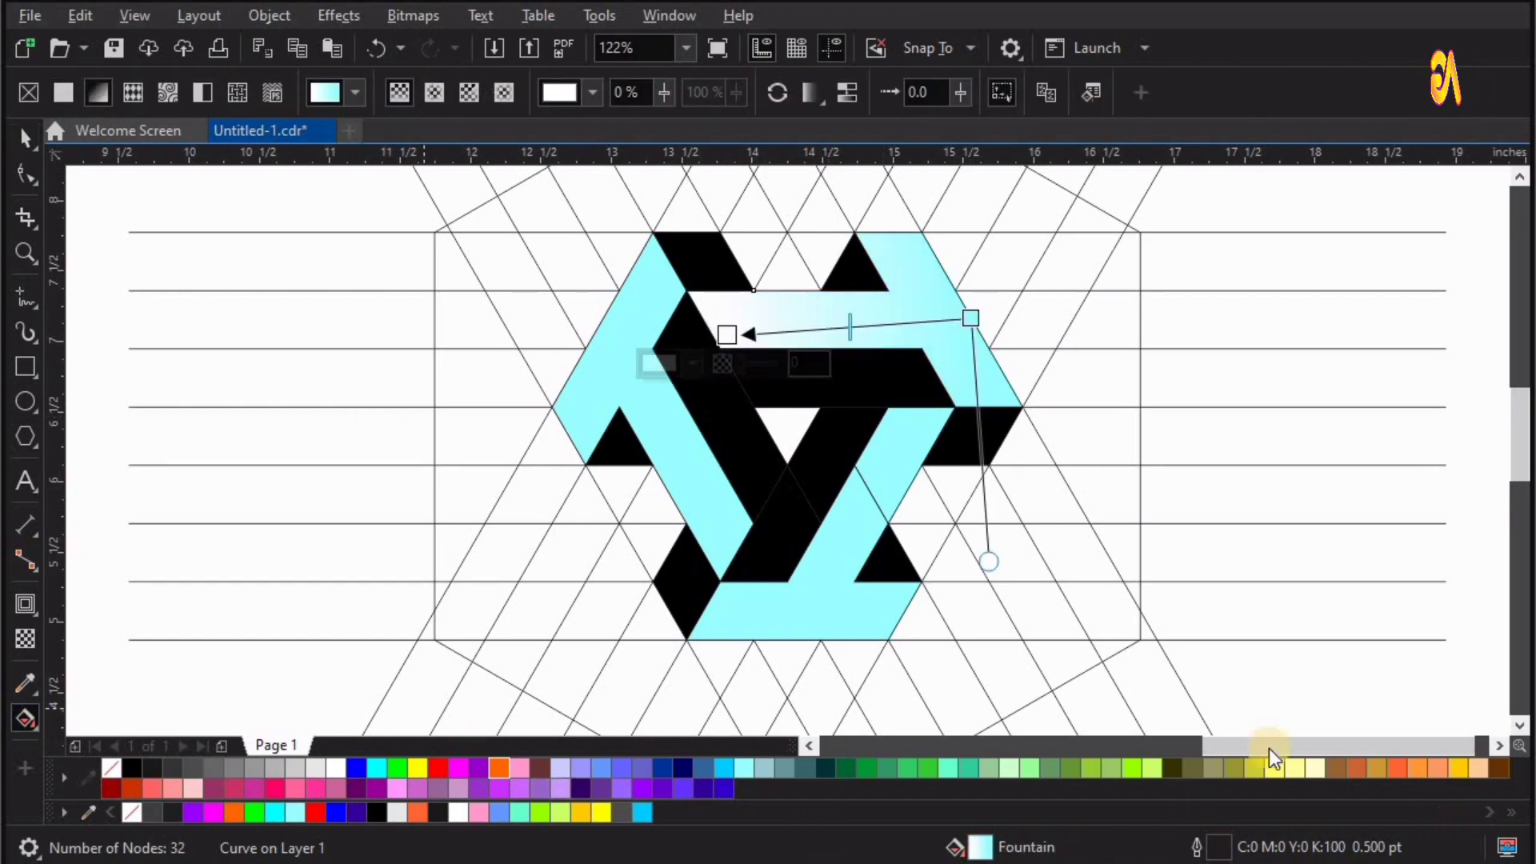
pyautogui.click(424, 765)
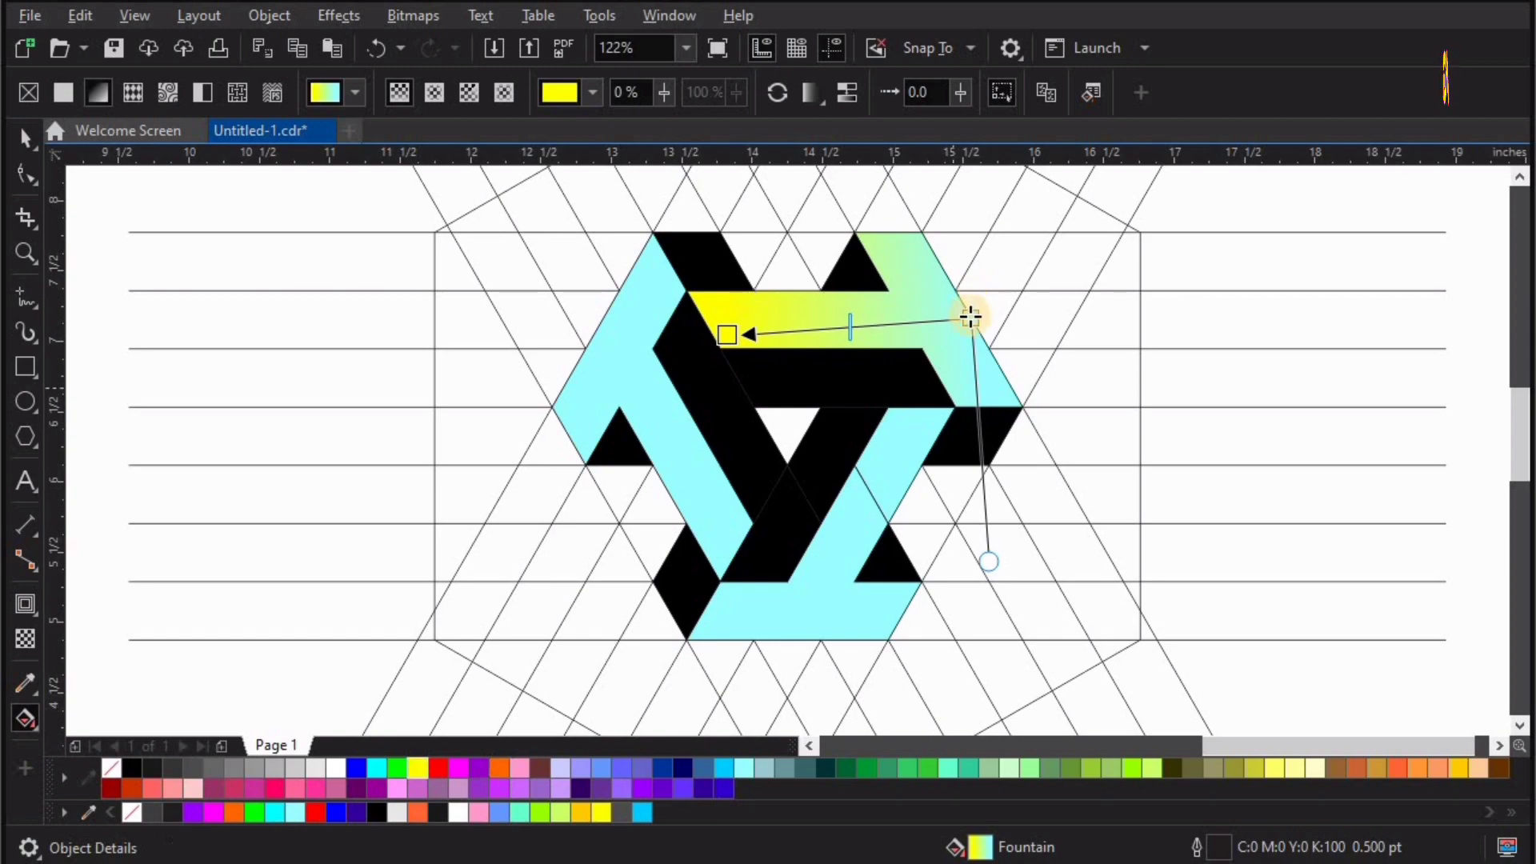
pyautogui.click(1280, 770)
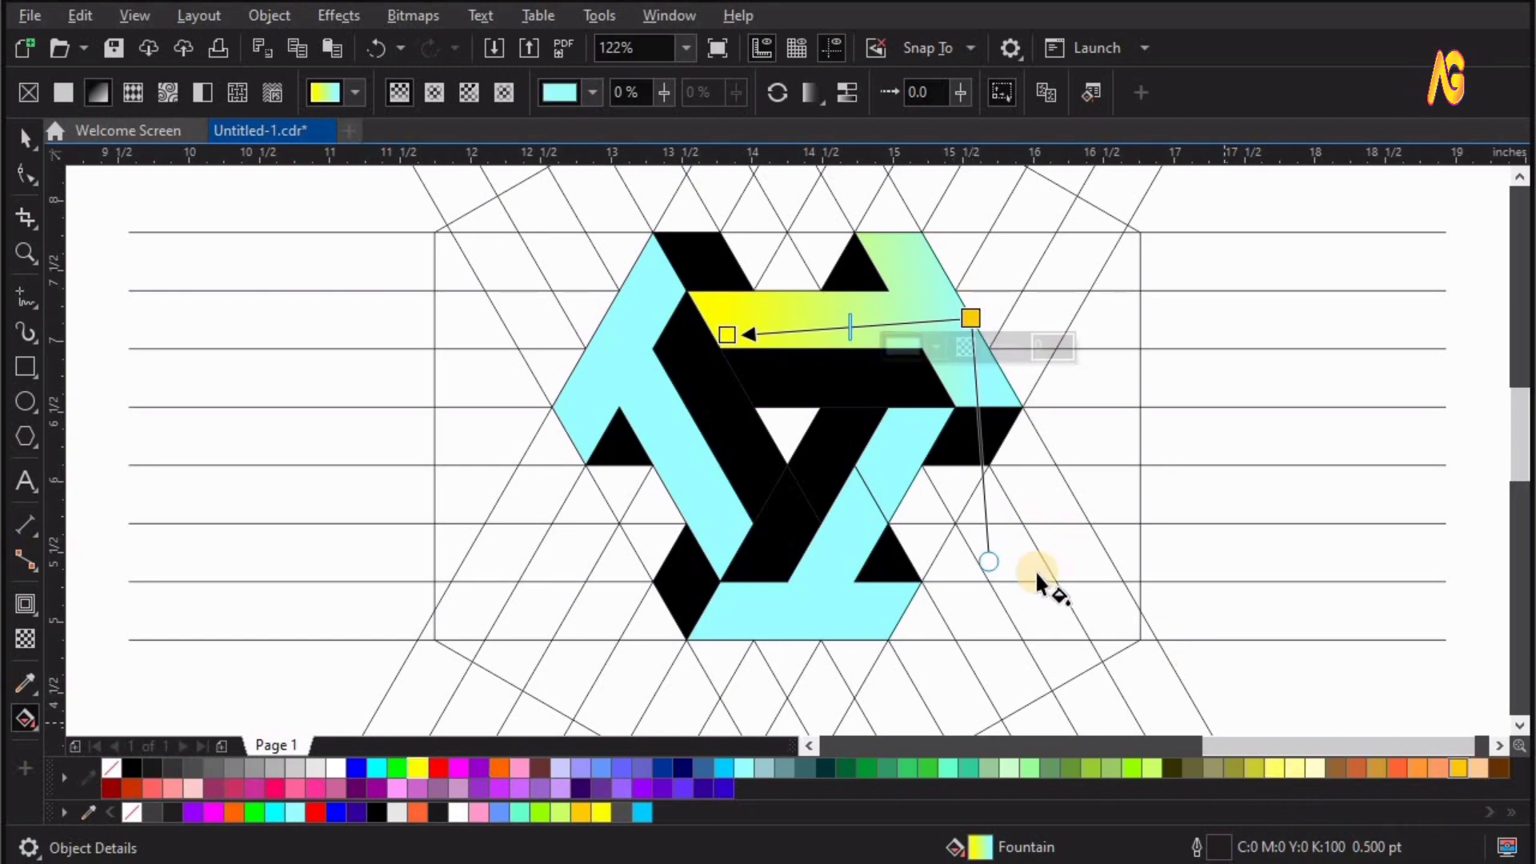
pyautogui.moveTo(989, 560); pyautogui.dragTo(1103, 548)
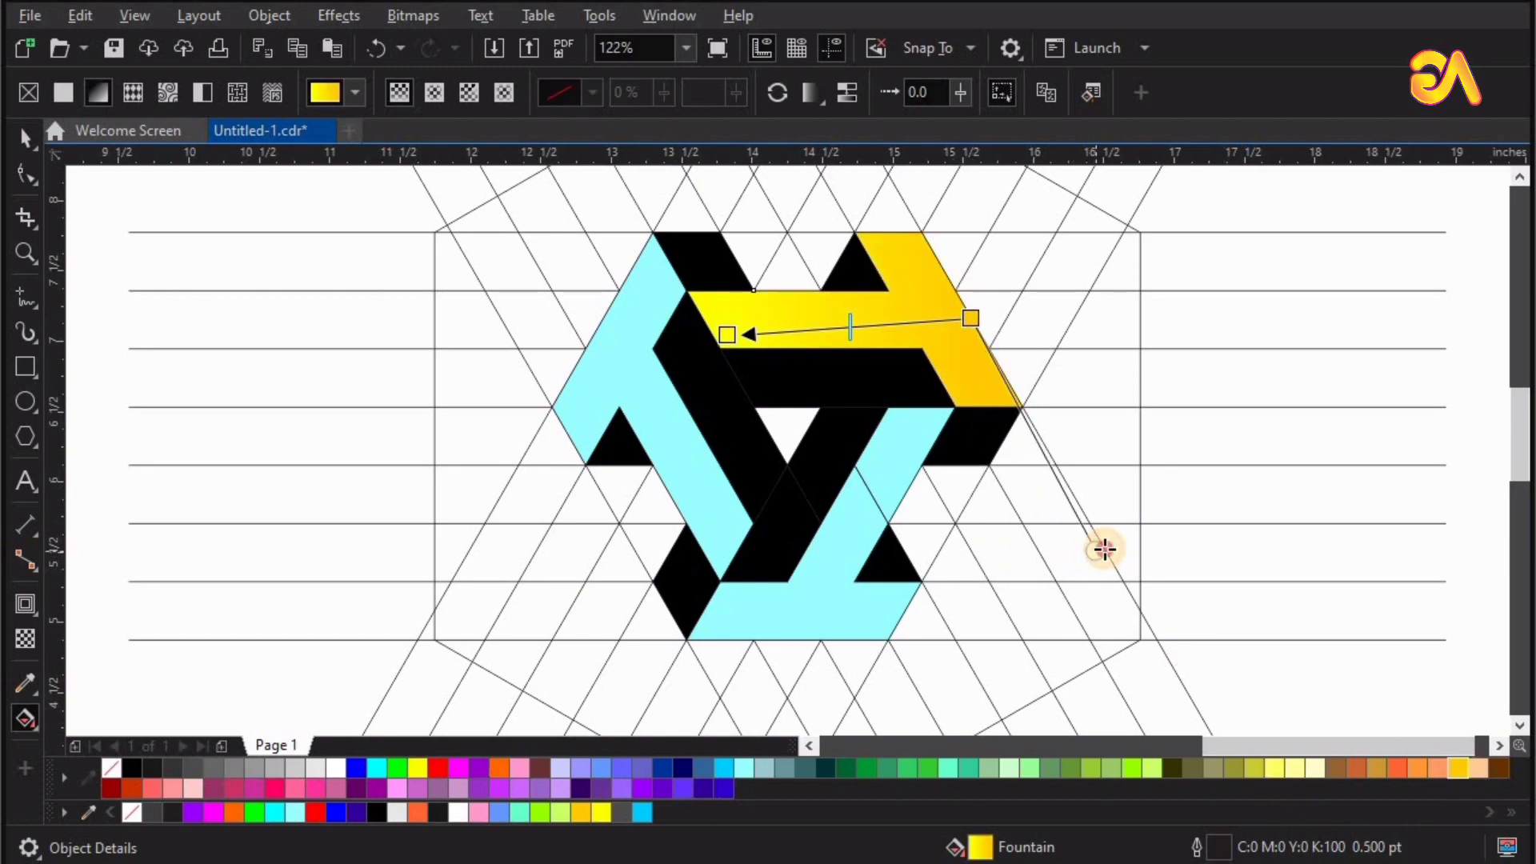
# Step: Apply a yellow-to-gold gradient stretched along the length of the left arm
pyautogui.click(593, 343)
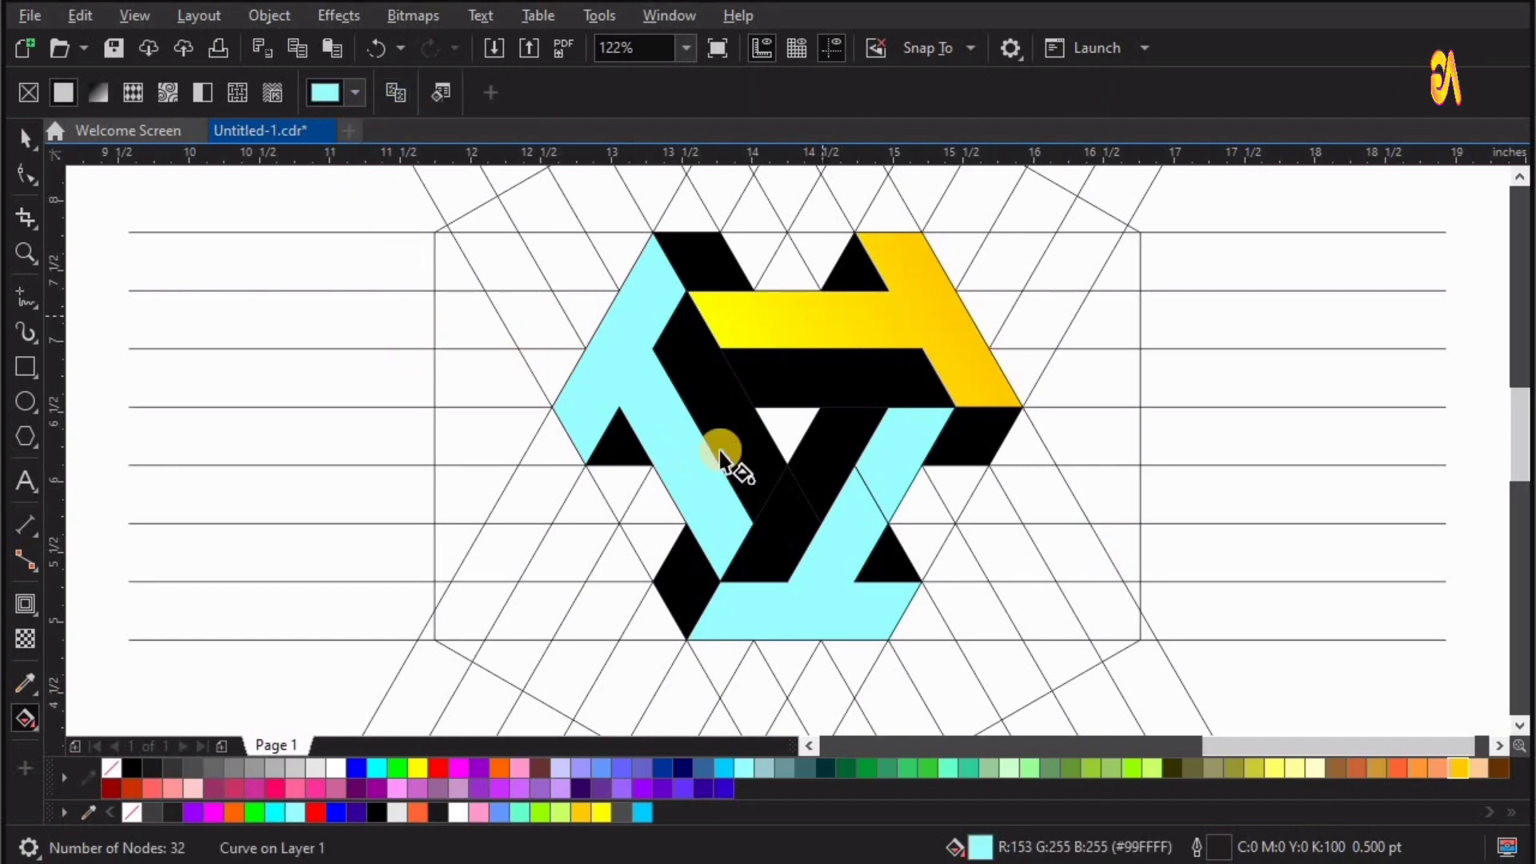
pyautogui.moveTo(719, 451); pyautogui.dragTo(724, 408)
pyautogui.moveTo(588, 330); pyautogui.dragTo(577, 459)
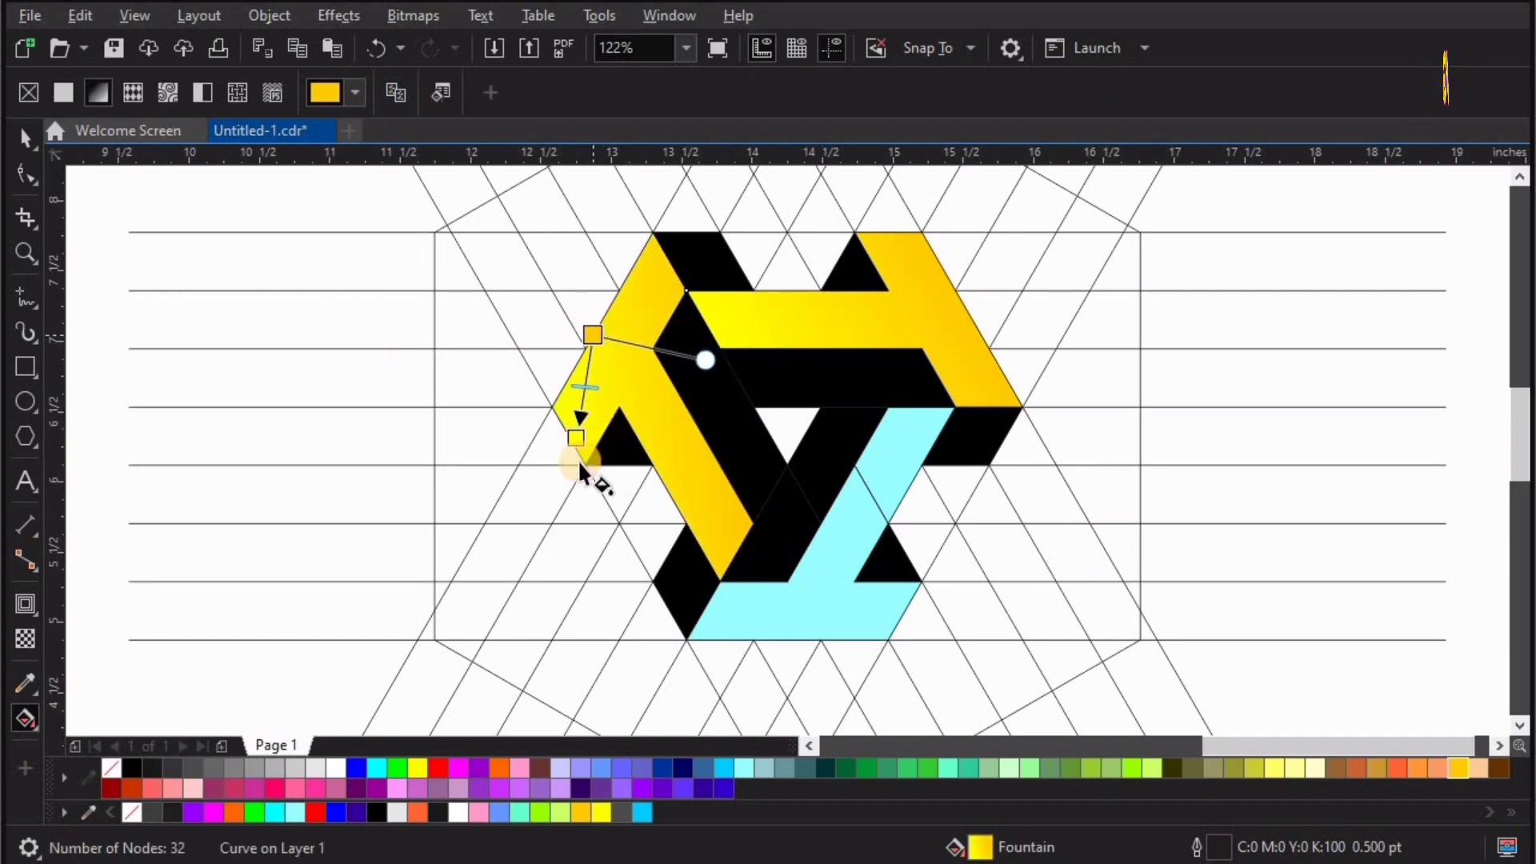
pyautogui.click(577, 437)
pyautogui.moveTo(751, 526); pyautogui.dragTo(739, 547)
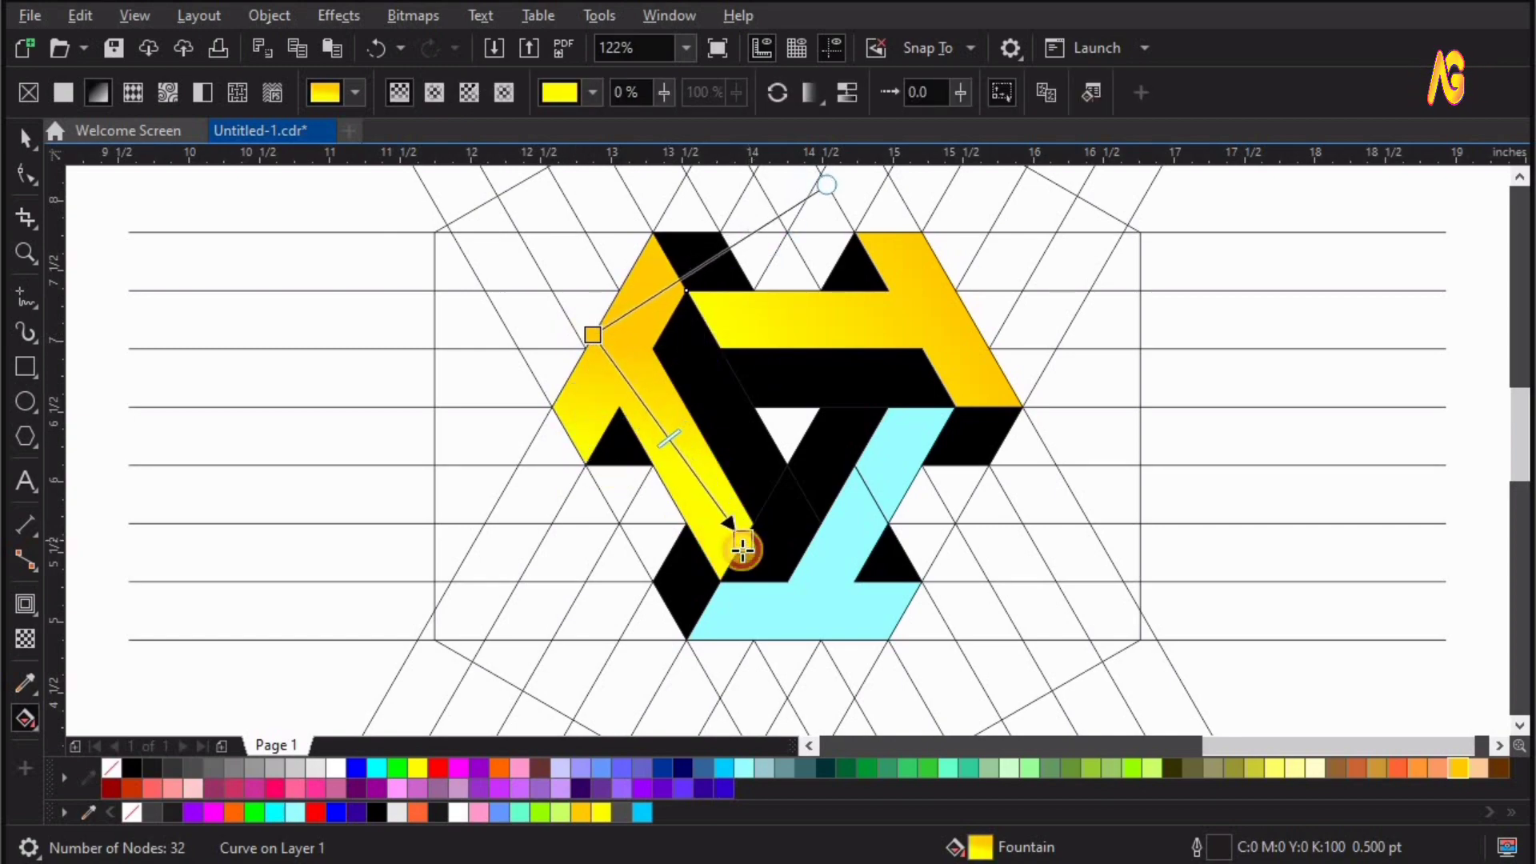
pyautogui.moveTo(691, 275)
pyautogui.mouseDown()
pyautogui.moveTo(832, 192)
pyautogui.moveTo(717, 123)
pyautogui.mouseUp()
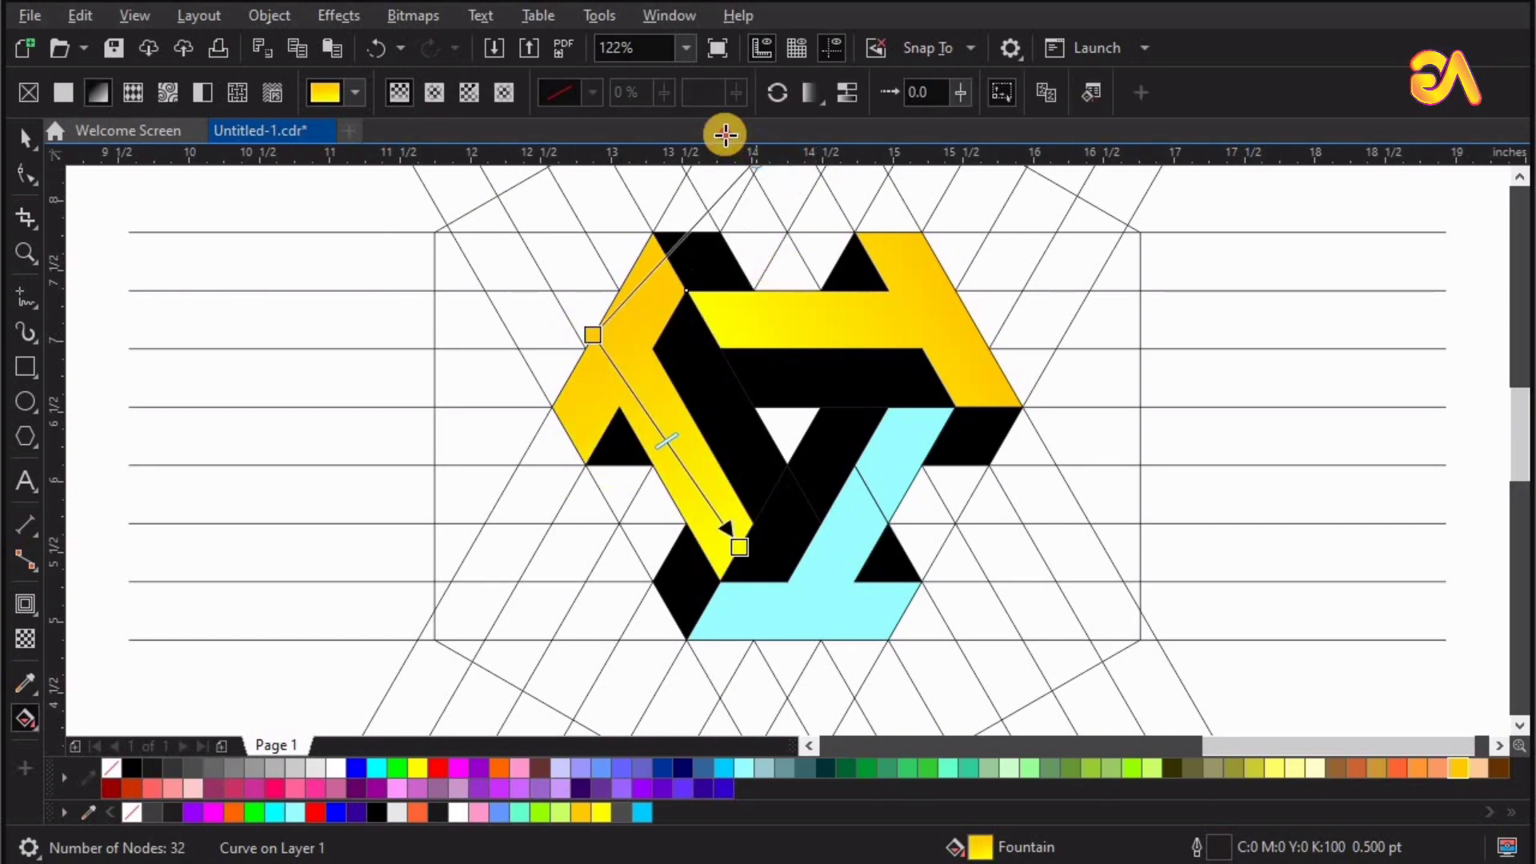
# Step: Fill the bottom arm with a yellow-to-gold gradient aligned to its bottom edge
pyautogui.click(822, 602)
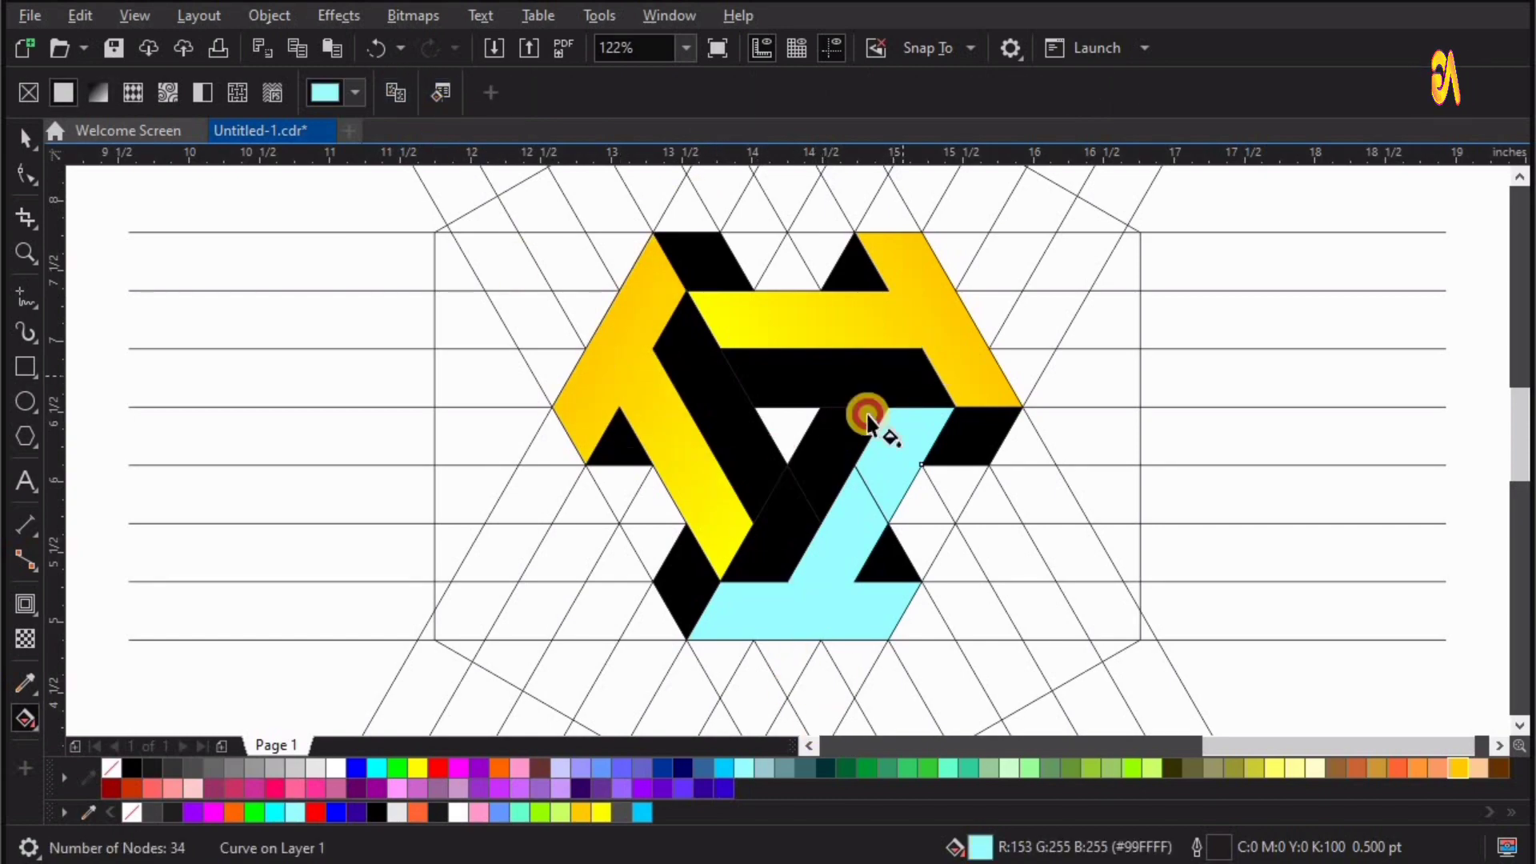
pyautogui.moveTo(868, 416)
pyautogui.mouseDown()
pyautogui.moveTo(915, 536)
pyautogui.moveTo(821, 636)
pyautogui.mouseUp()
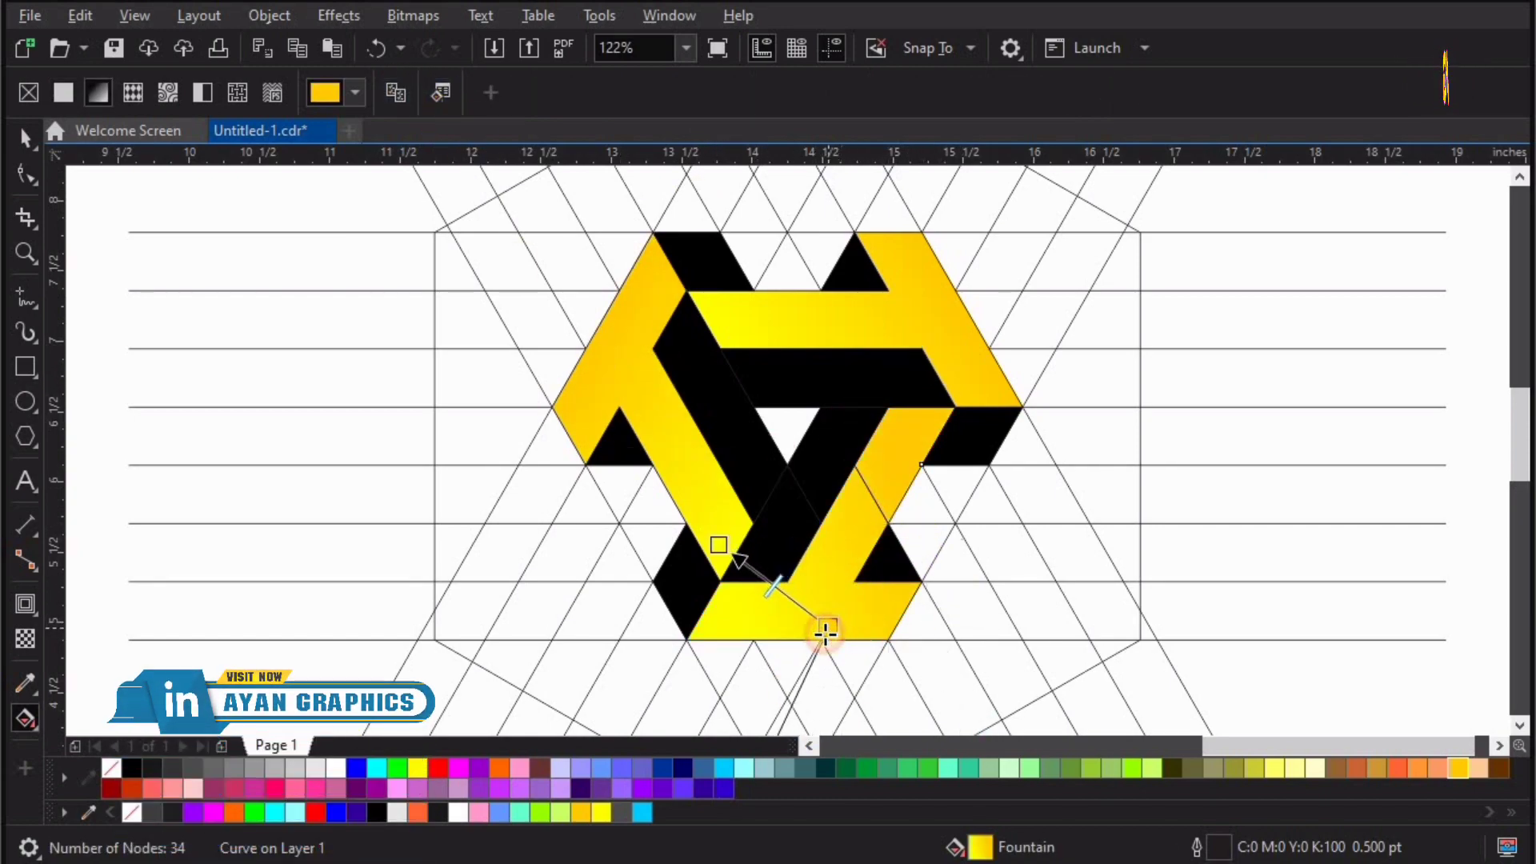
pyautogui.moveTo(745, 569); pyautogui.dragTo(928, 402)
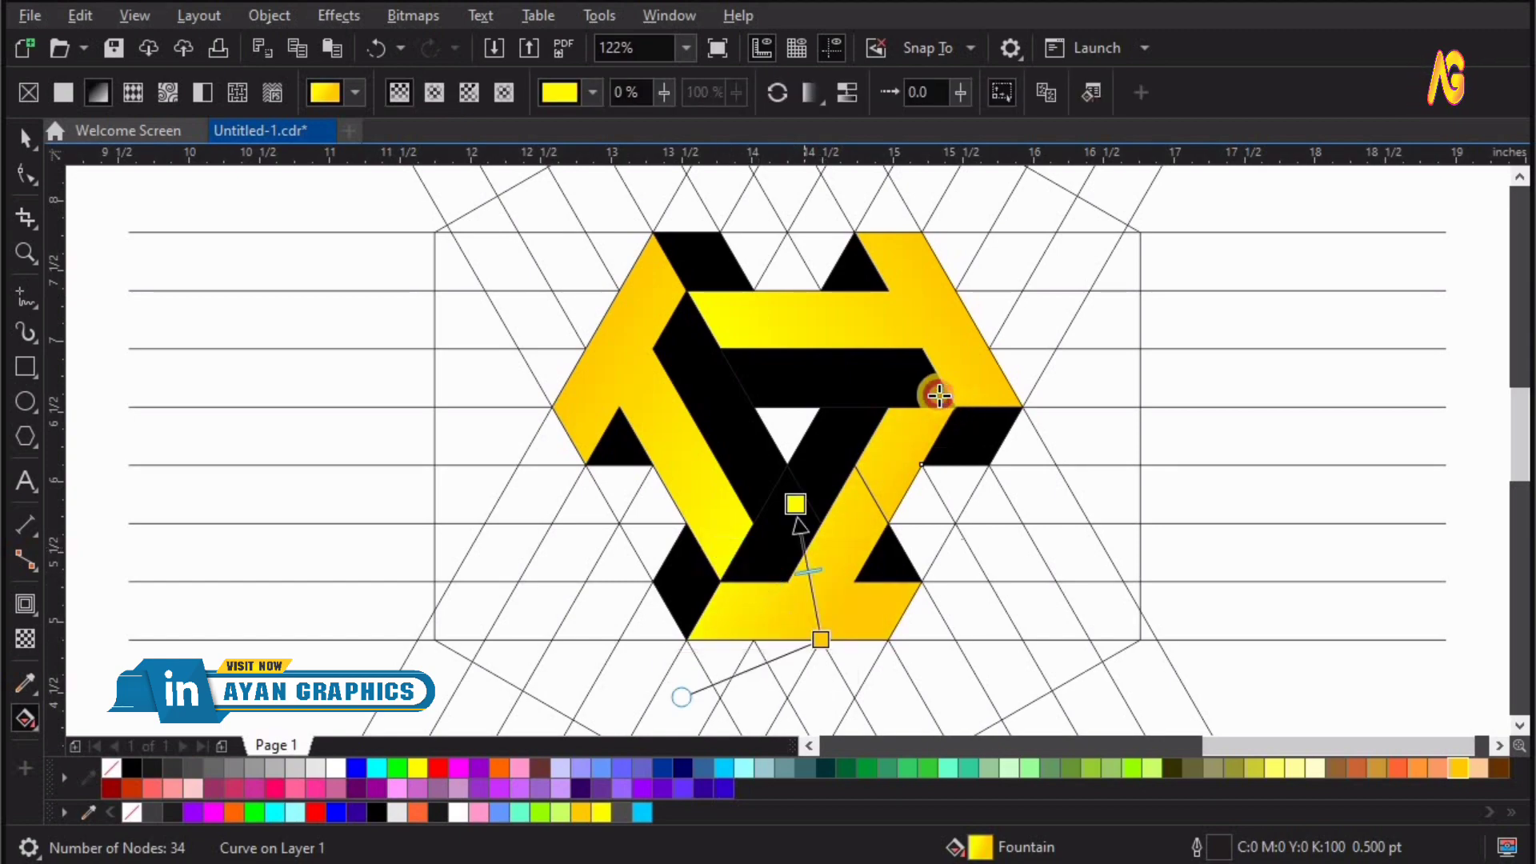
pyautogui.click(546, 572)
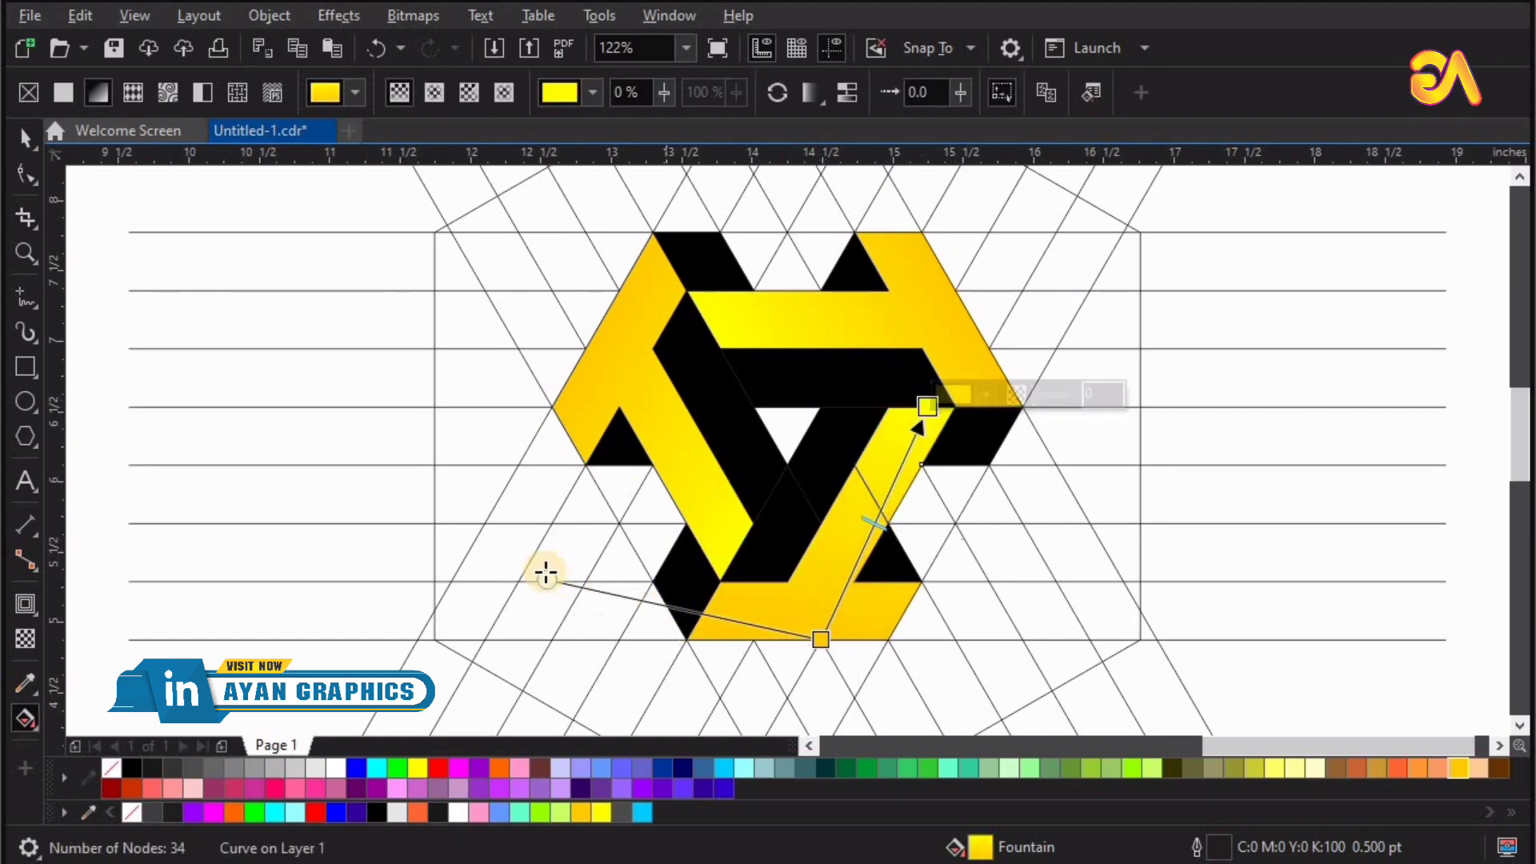
pyautogui.moveTo(546, 623); pyautogui.dragTo(552, 639)
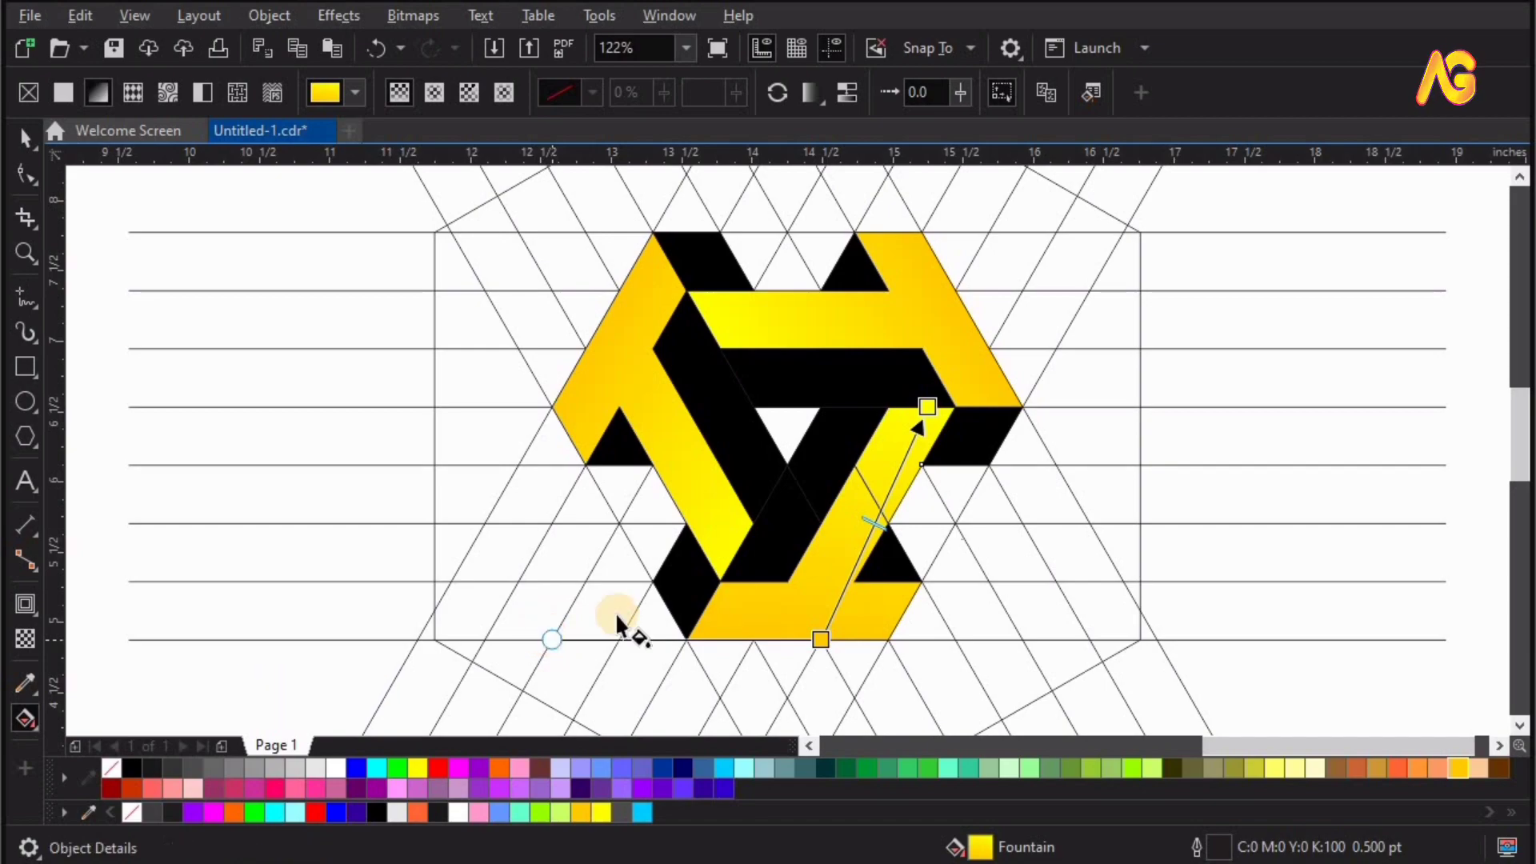
pyautogui.press('space')
# Step: Delete the group of horizontal guide lines
pyautogui.keyDown('shift'); pyautogui.click(623, 352); pyautogui.keyUp('shift')
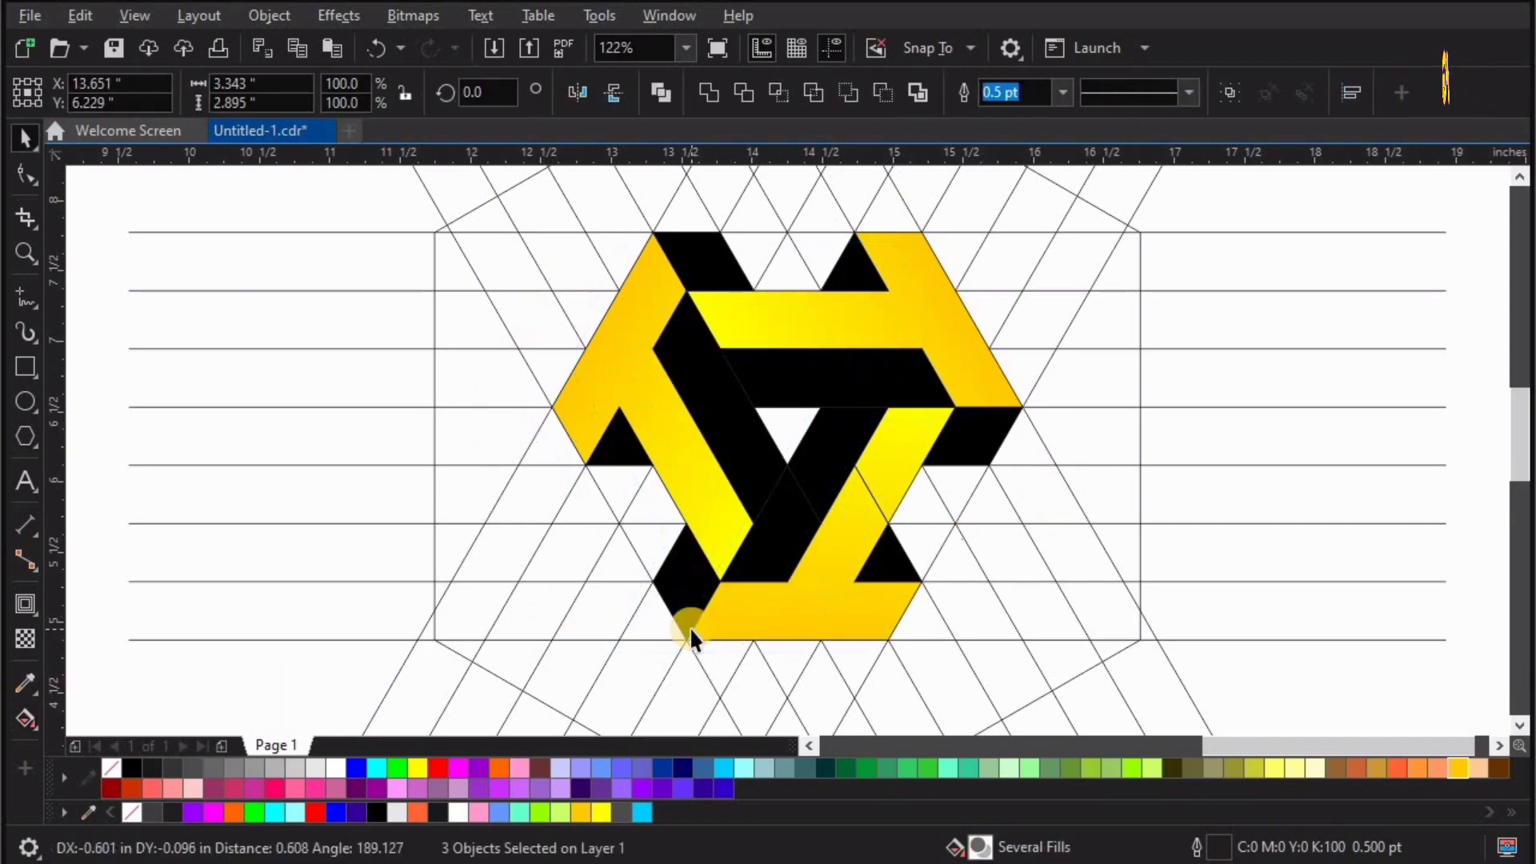
pyautogui.scroll(-4, 796, 516)
pyautogui.click(985, 510)
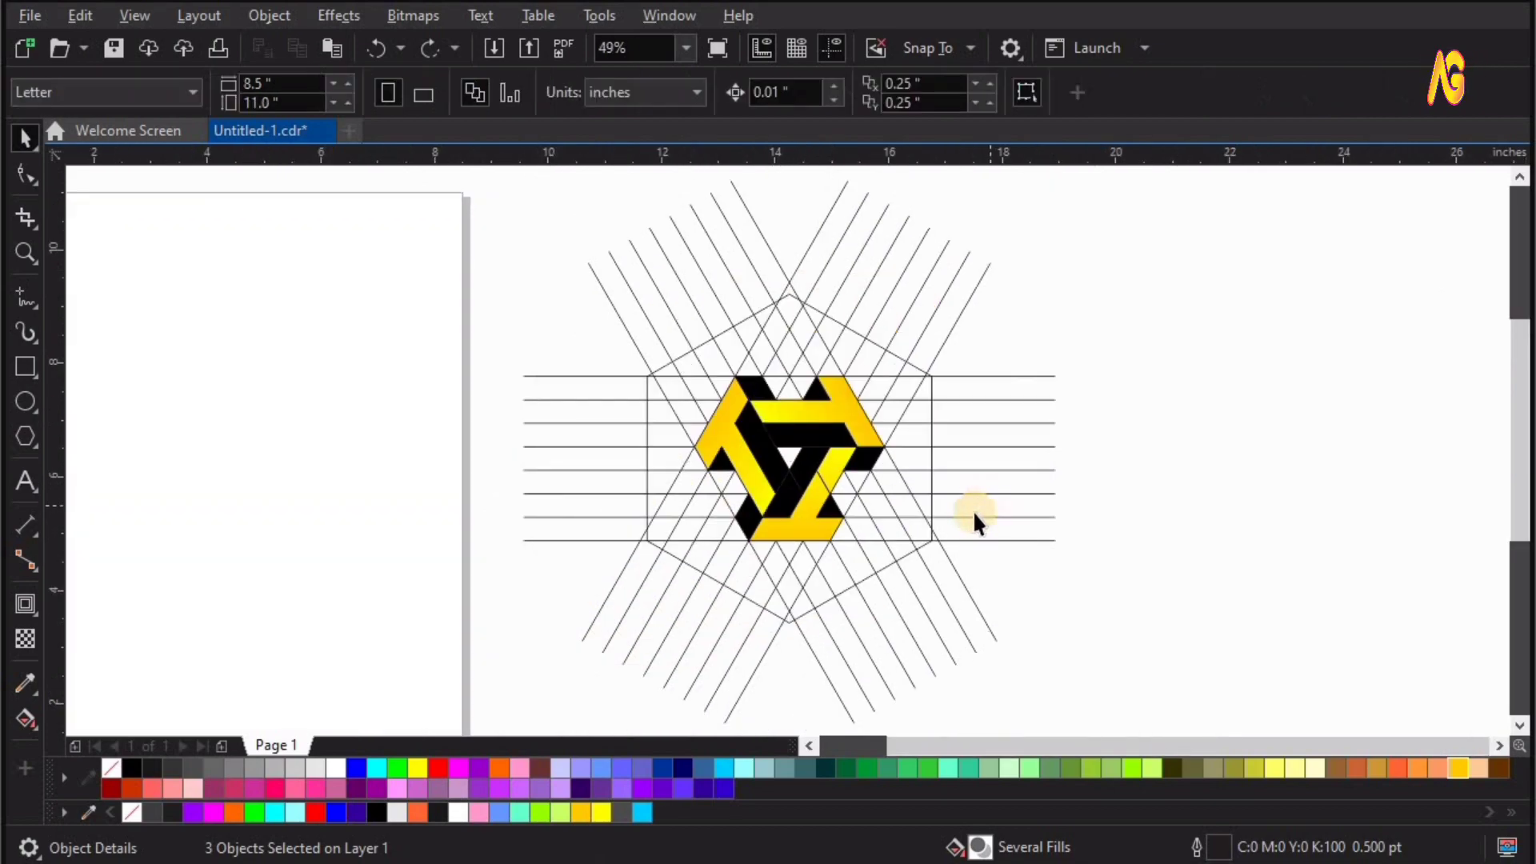
pyautogui.click(965, 516)
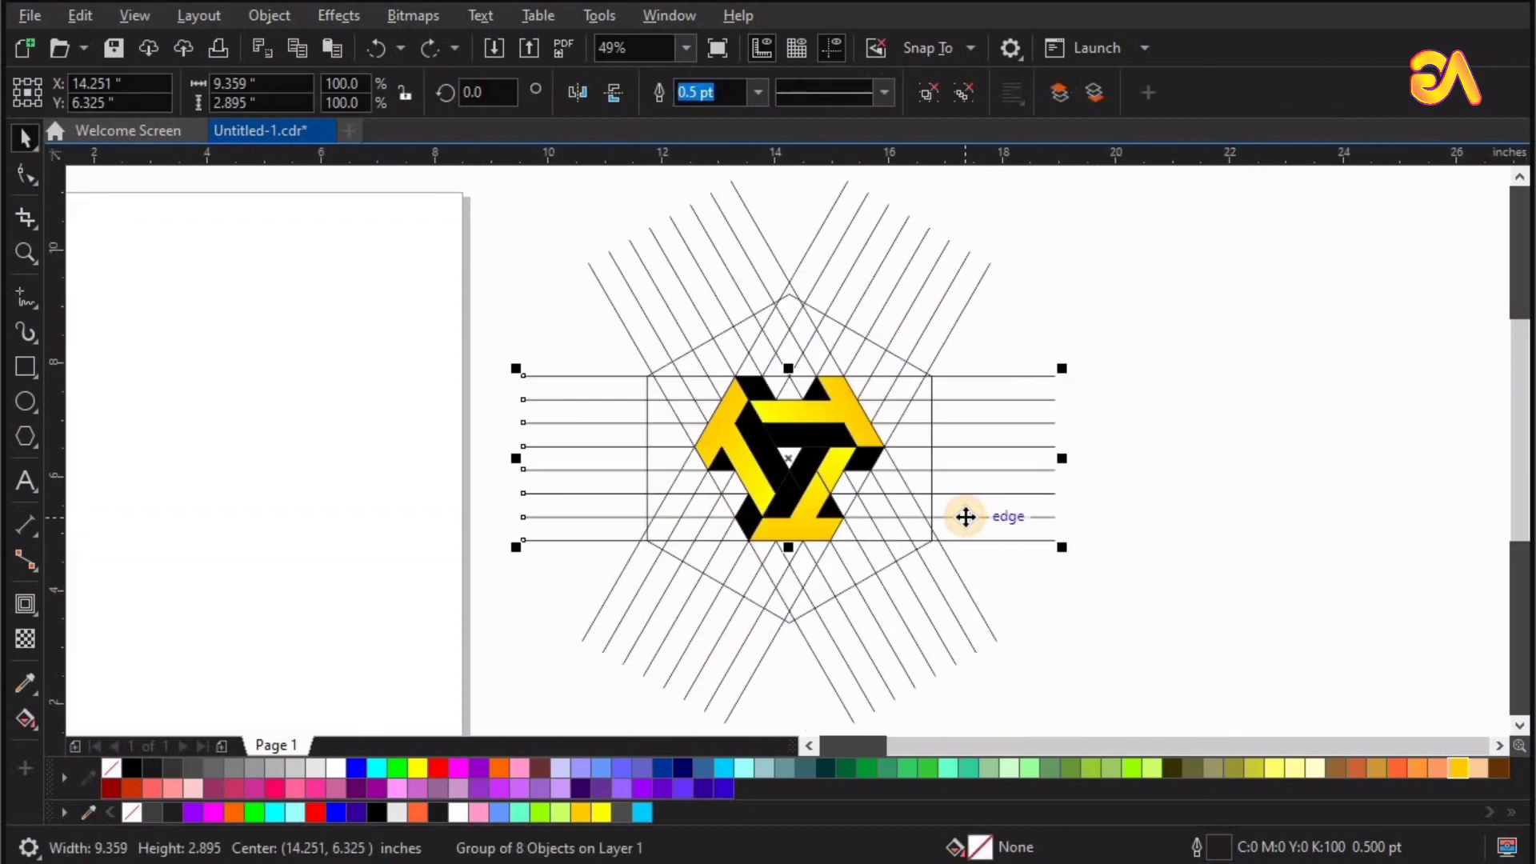
pyautogui.press('Delete')
# Step: Delete the hexagon outline and diagonal guide lines, then select the finished logo
pyautogui.click(909, 550)
pyautogui.press('Delete')
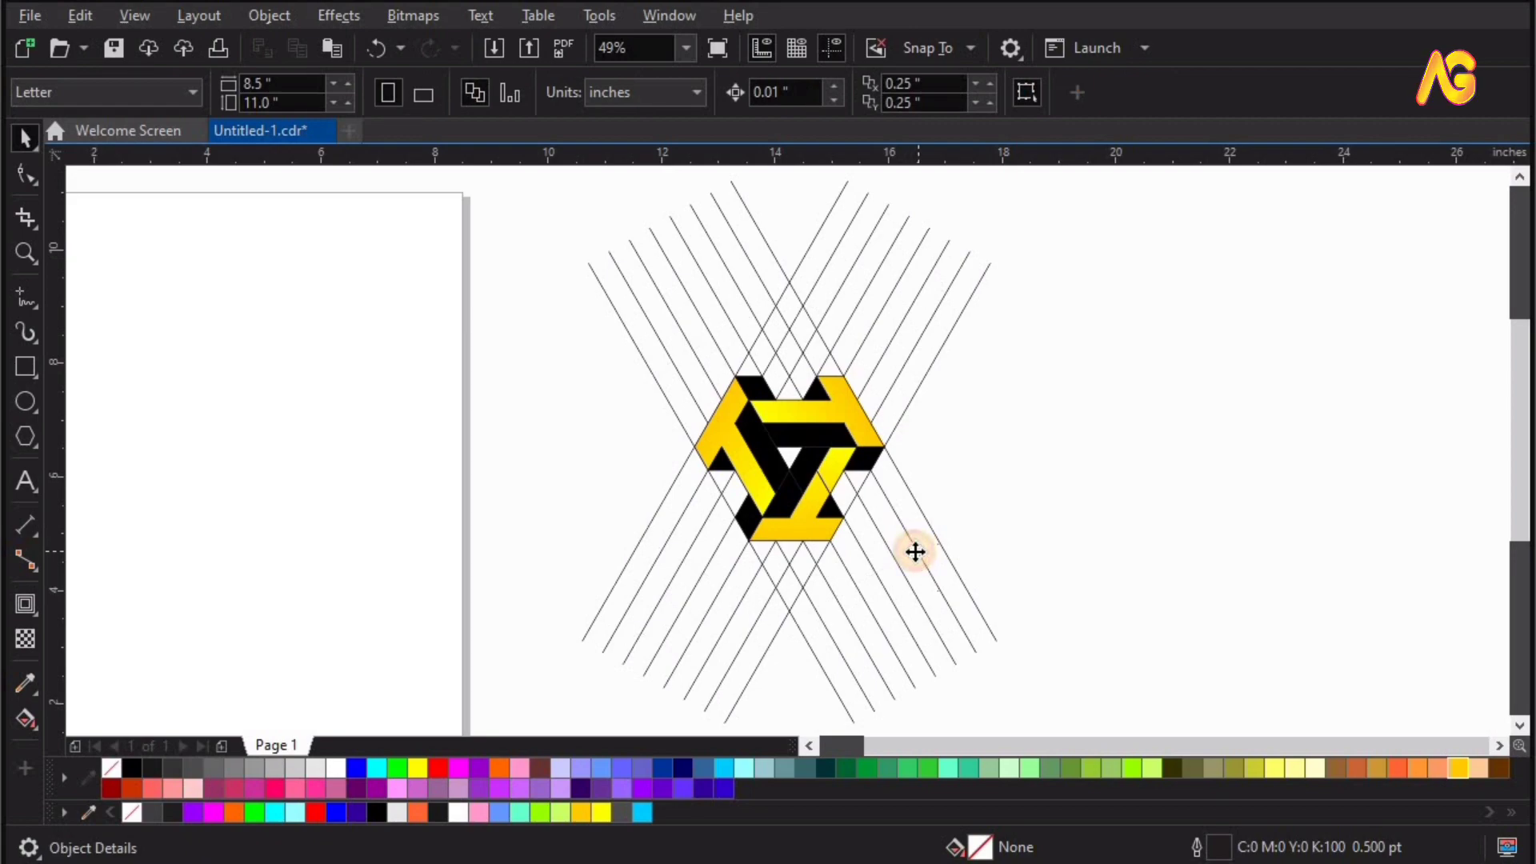
pyautogui.click(794, 603)
pyautogui.press('Delete')
pyautogui.press('Delete')
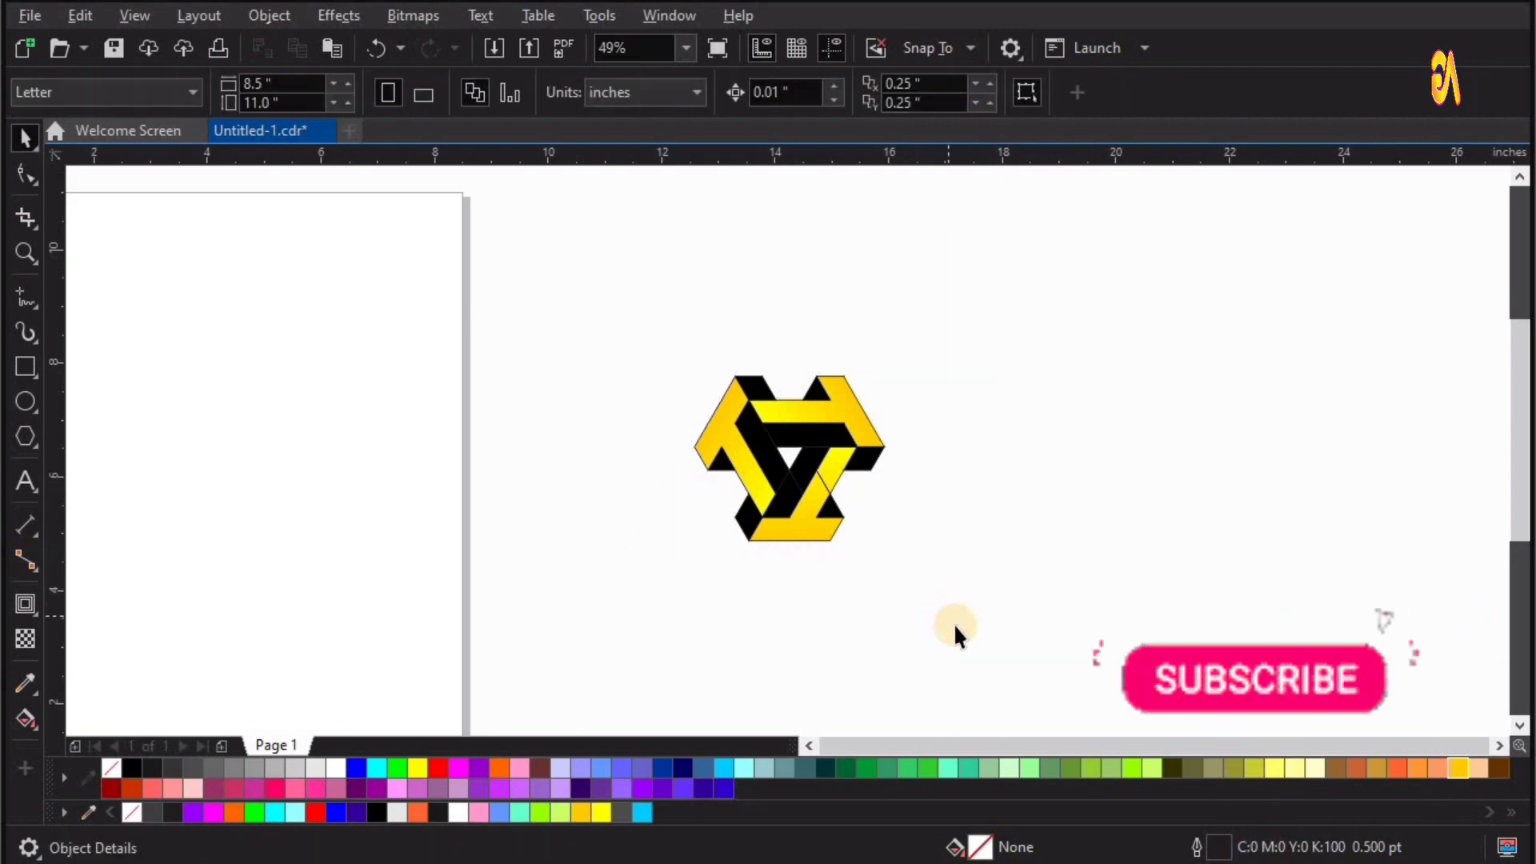
pyautogui.press('F4')
pyautogui.hotkey('ctrl', 'a')
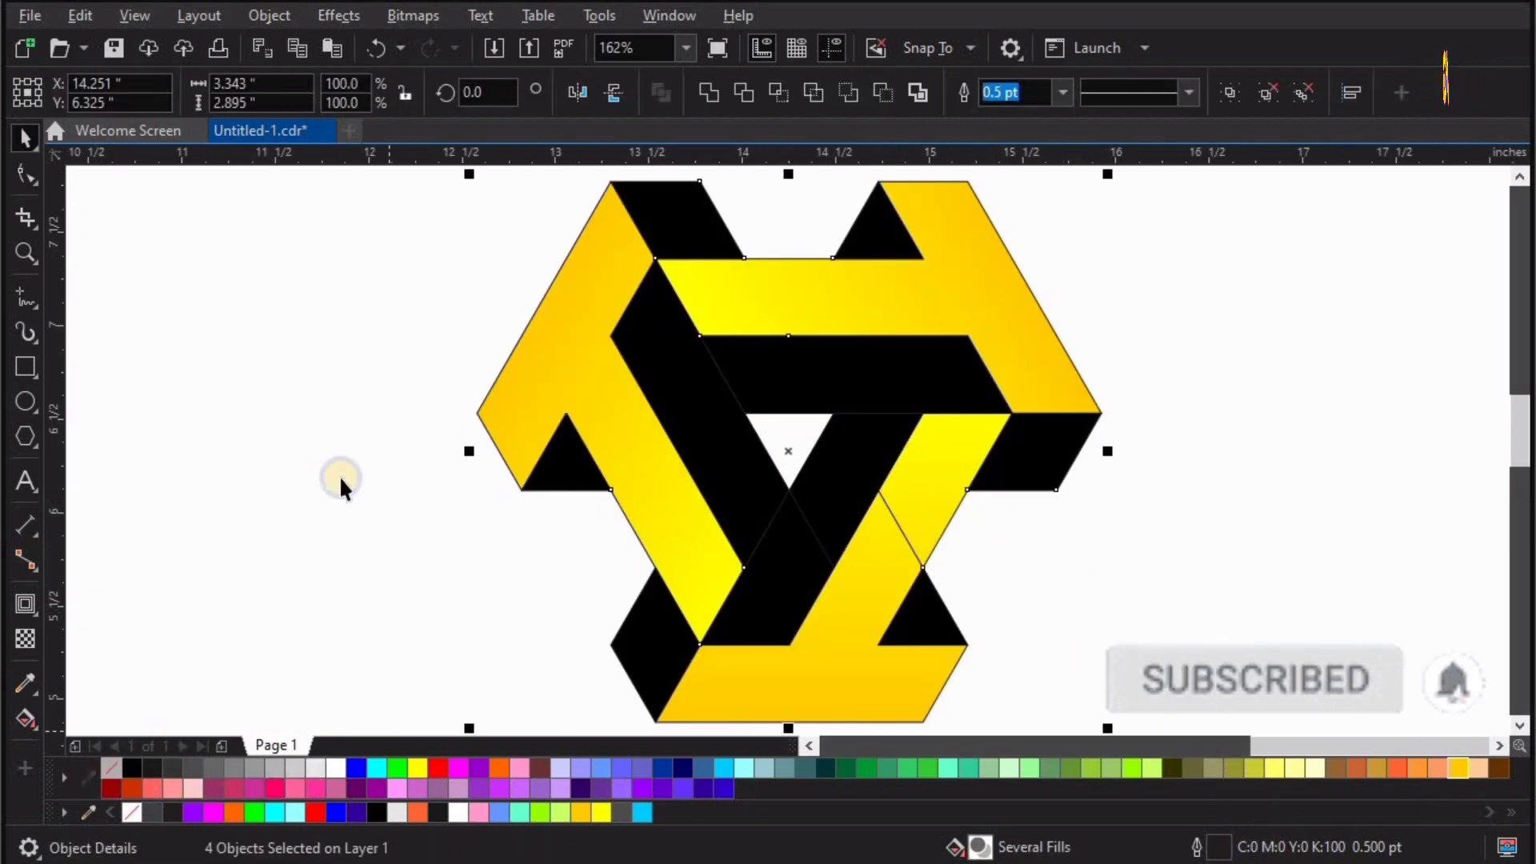
pyautogui.click(320, 432)
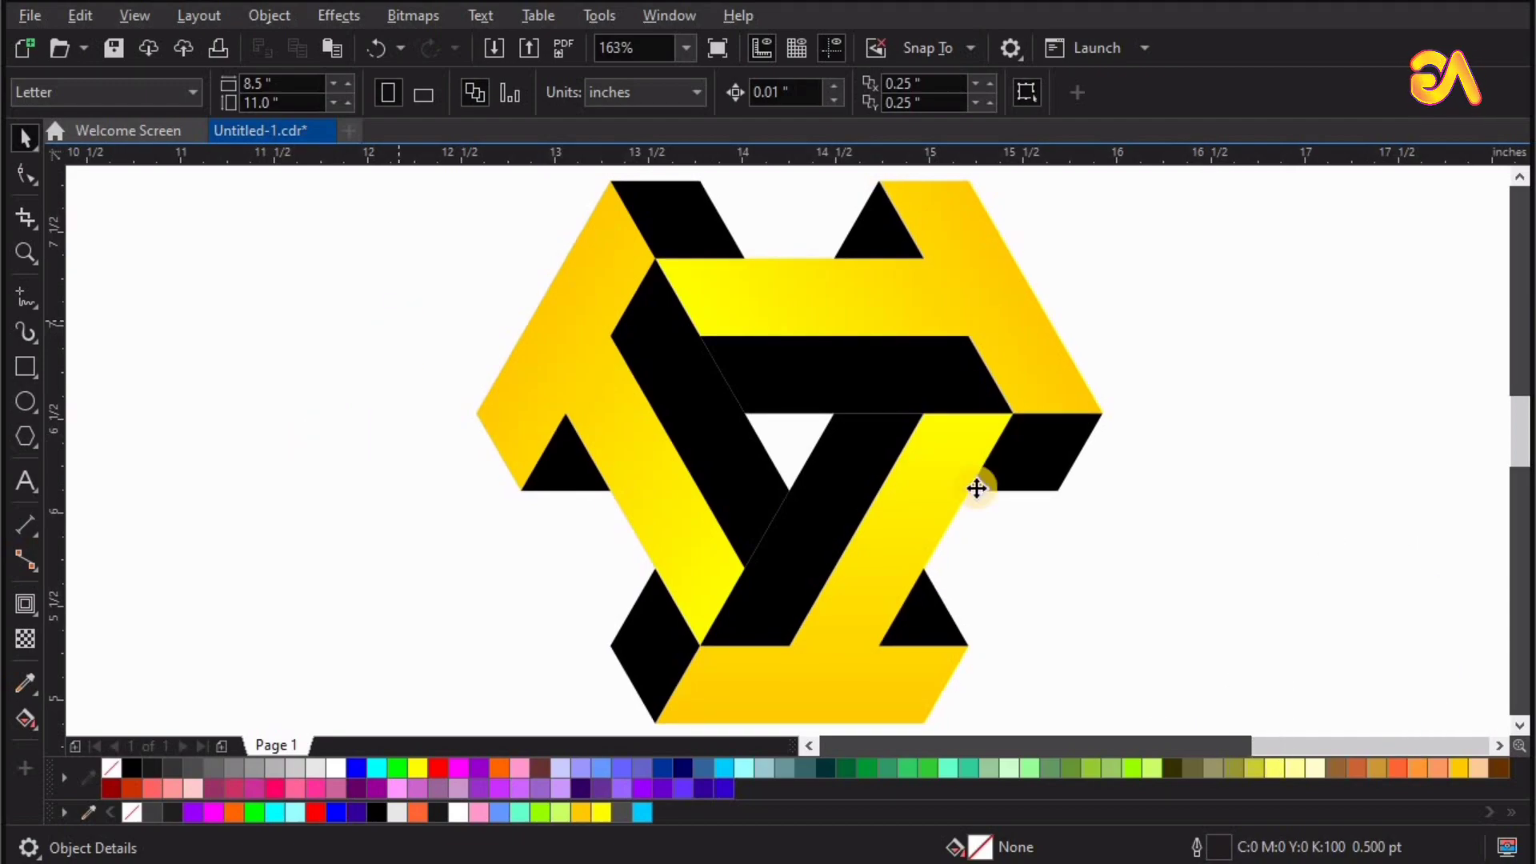
pyautogui.click(976, 488)
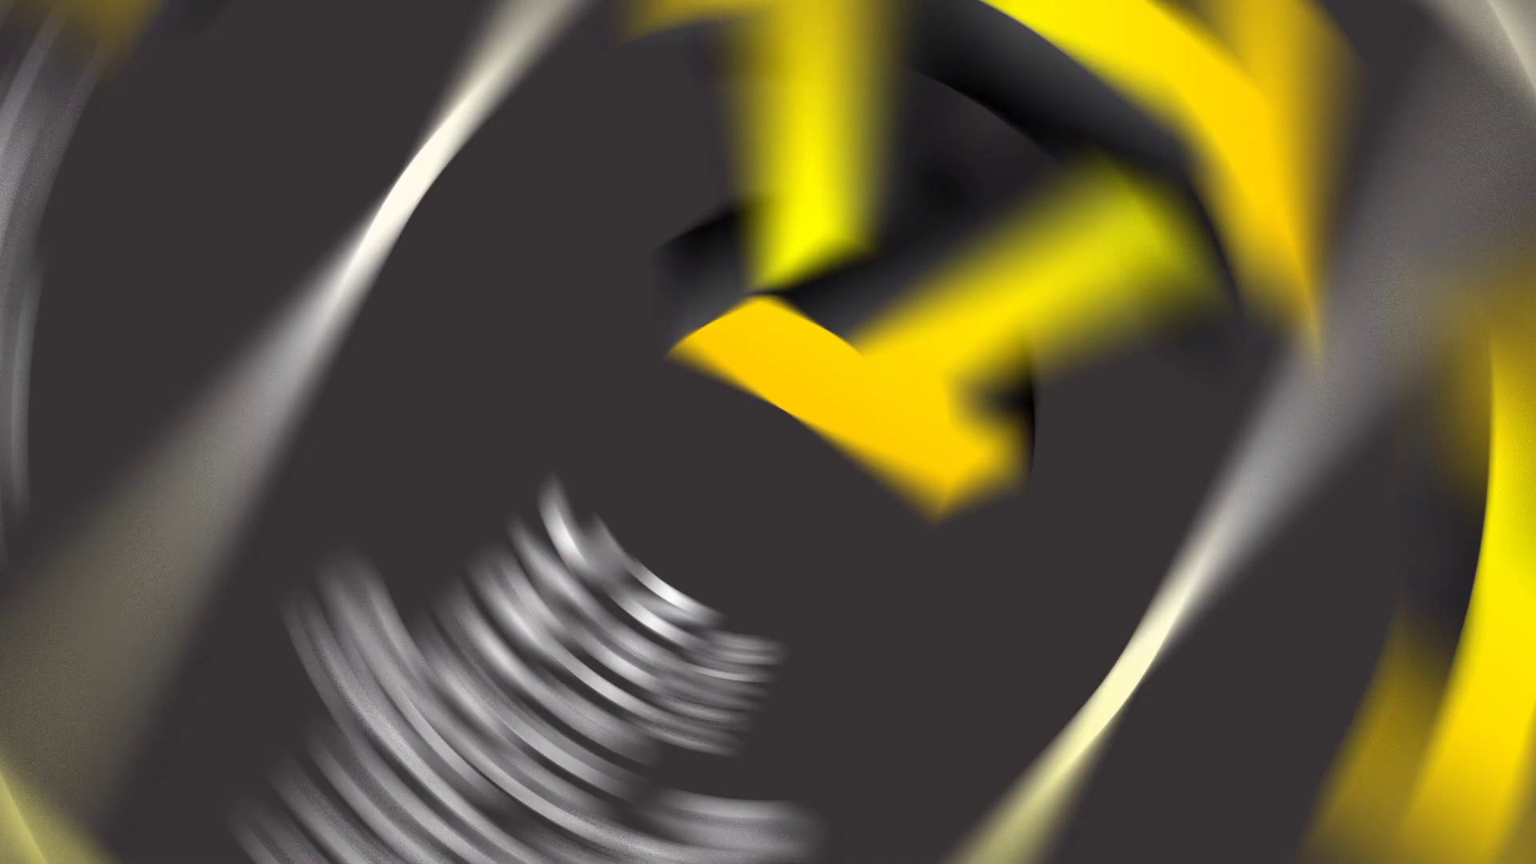